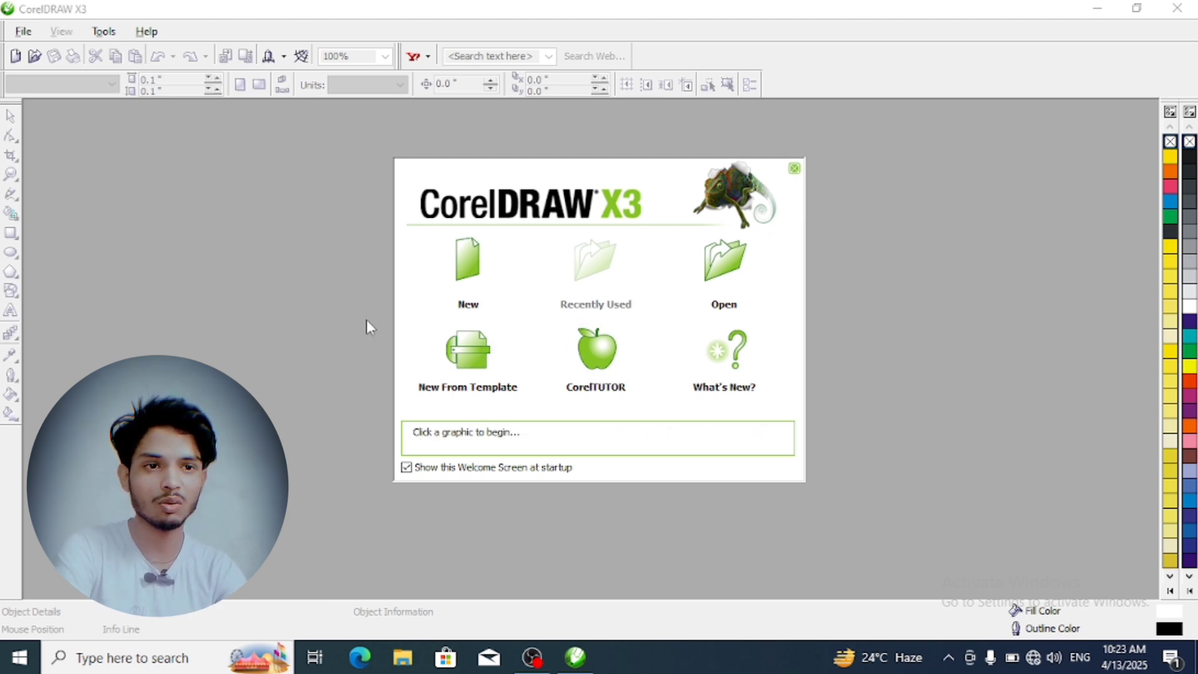
- Create a new blank graphic and turn off the PANTONE(R) hexachrome(R) coated color palette
left_click(470, 271)
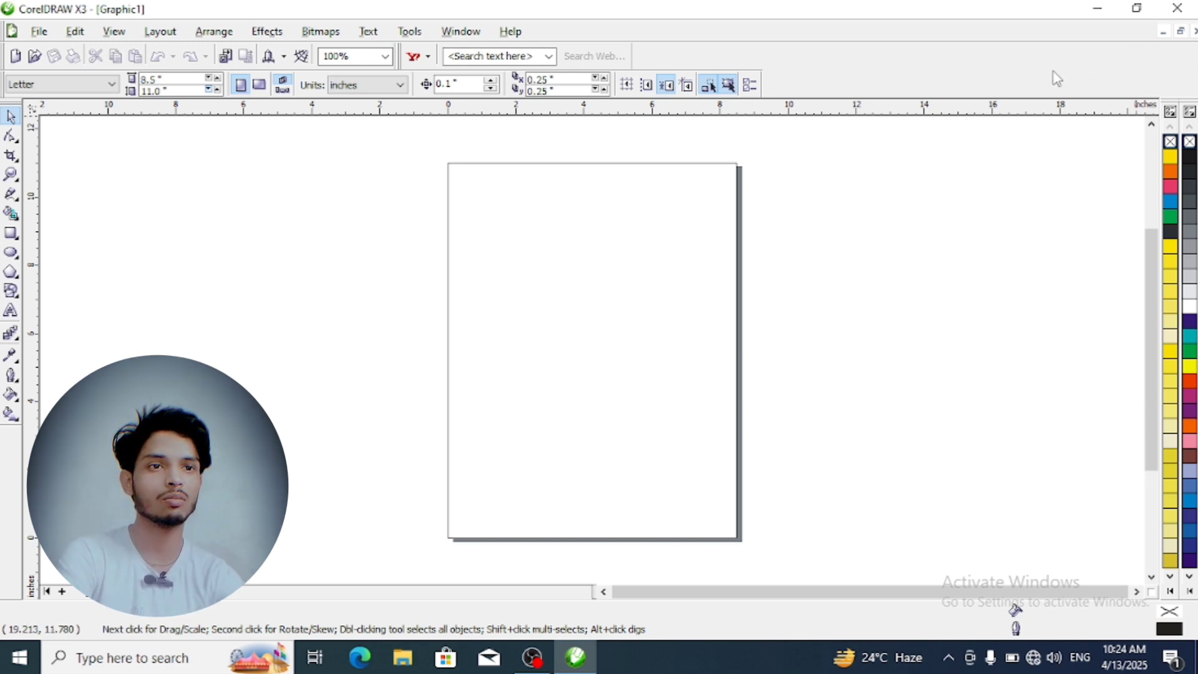
left_click(461, 32)
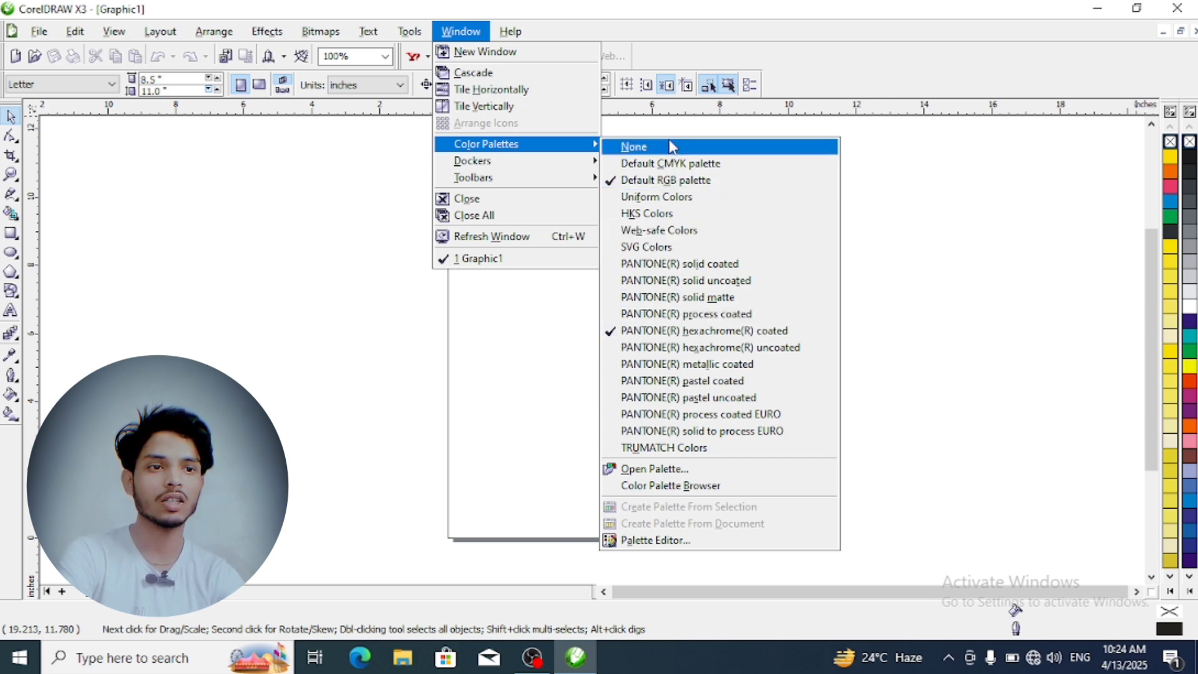
left_click(621, 337)
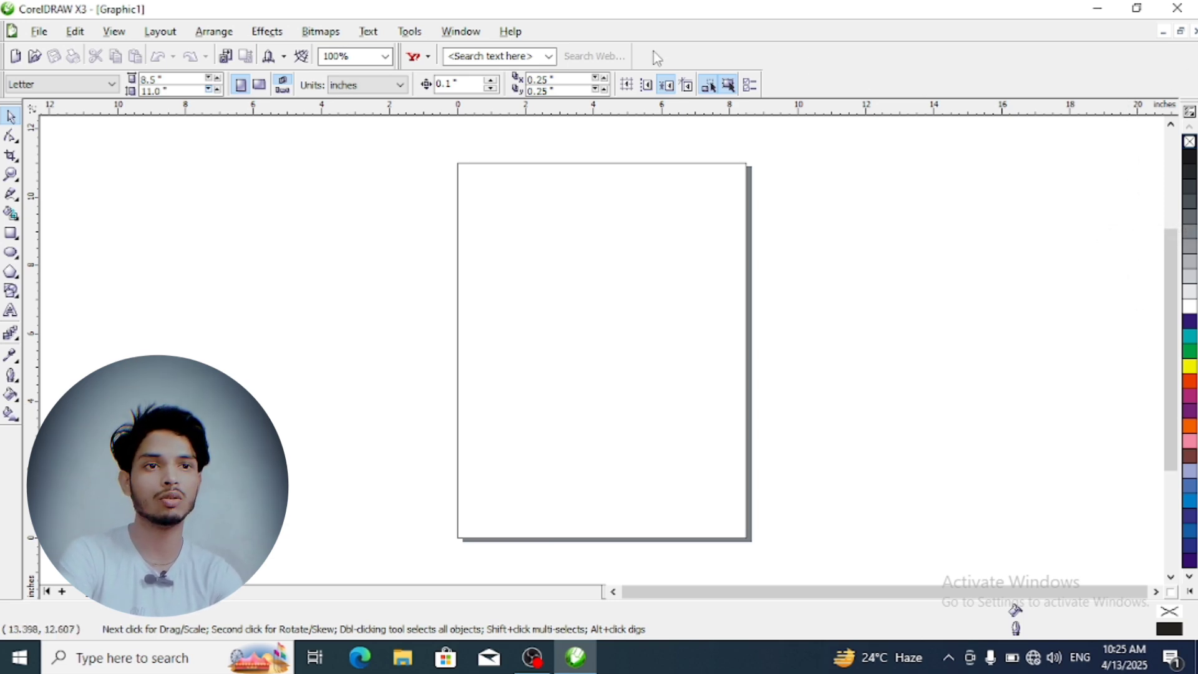
- Display the Default CMYK palette alongside the Default RGB palette
left_click(477, 35)
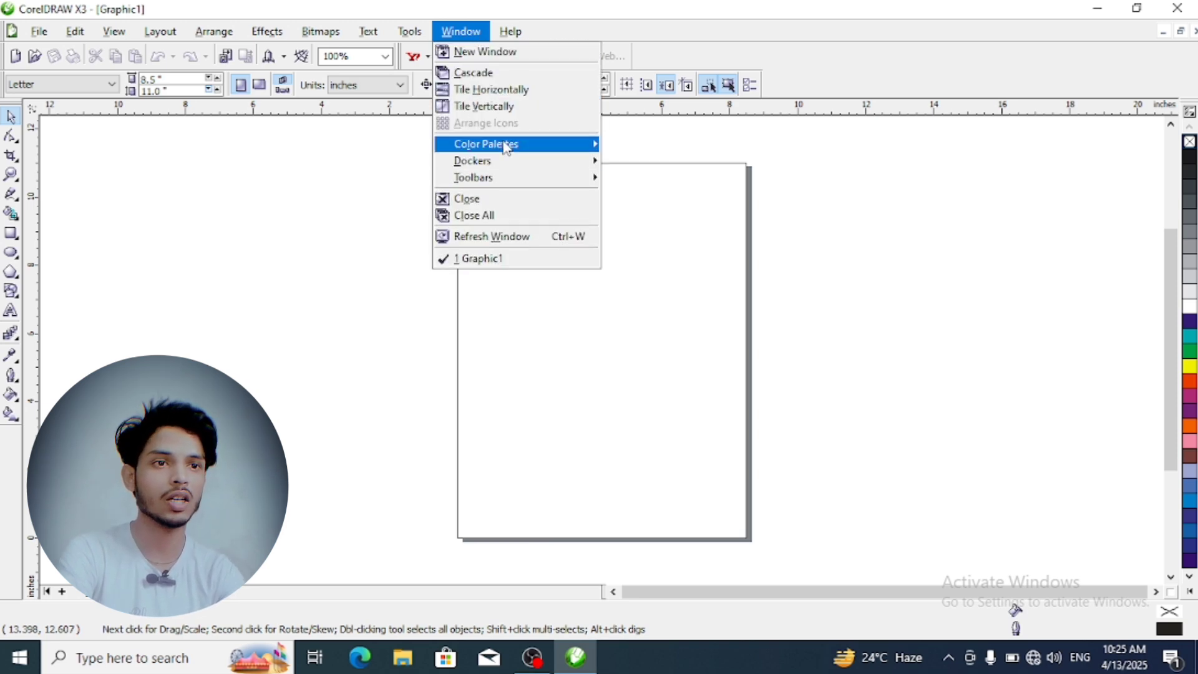
mouse_move(473, 147)
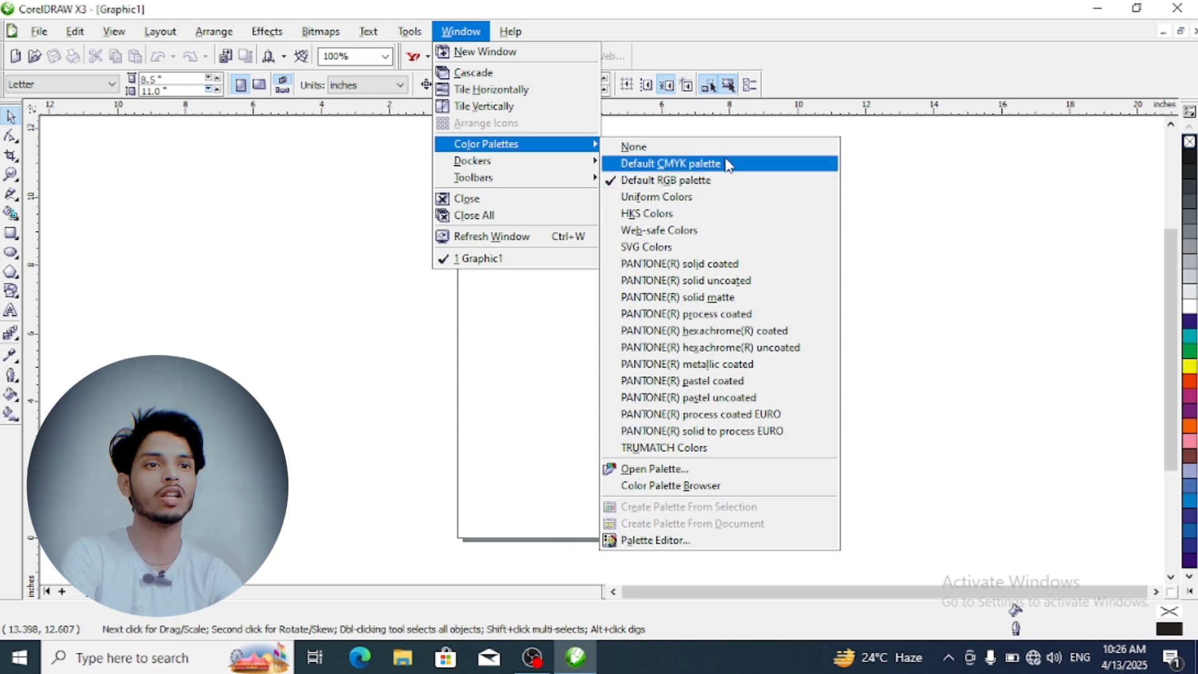
left_click(634, 163)
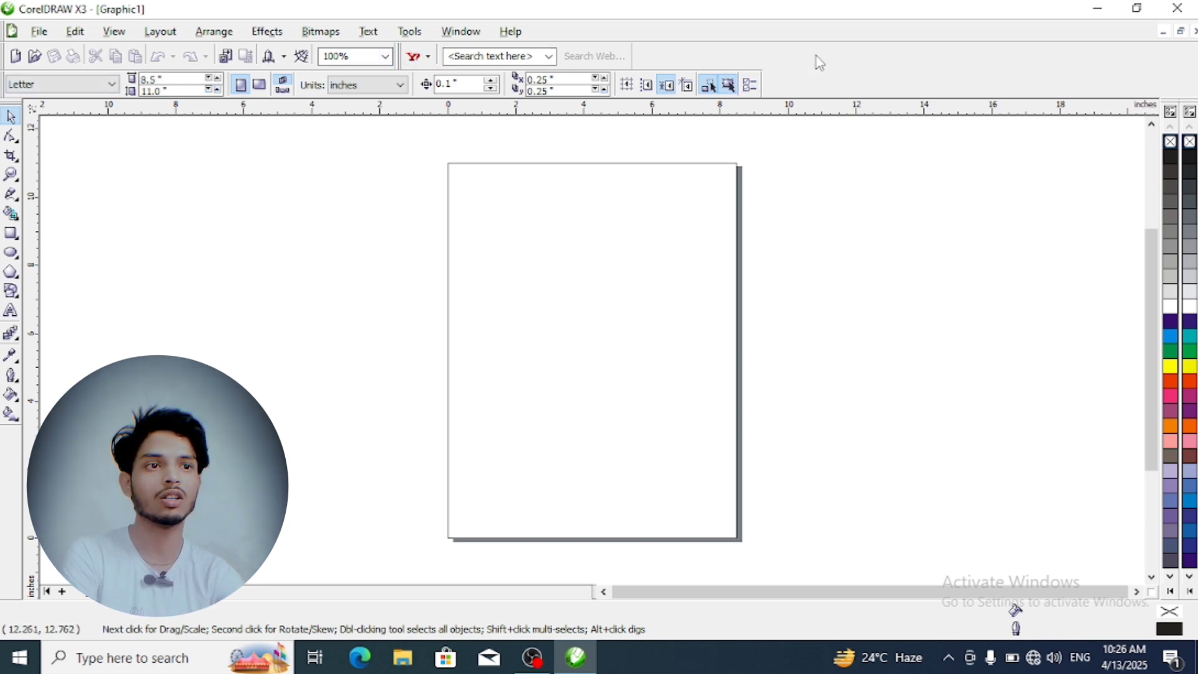
- Hide the Property Bar and show it again
right_click(830, 65)
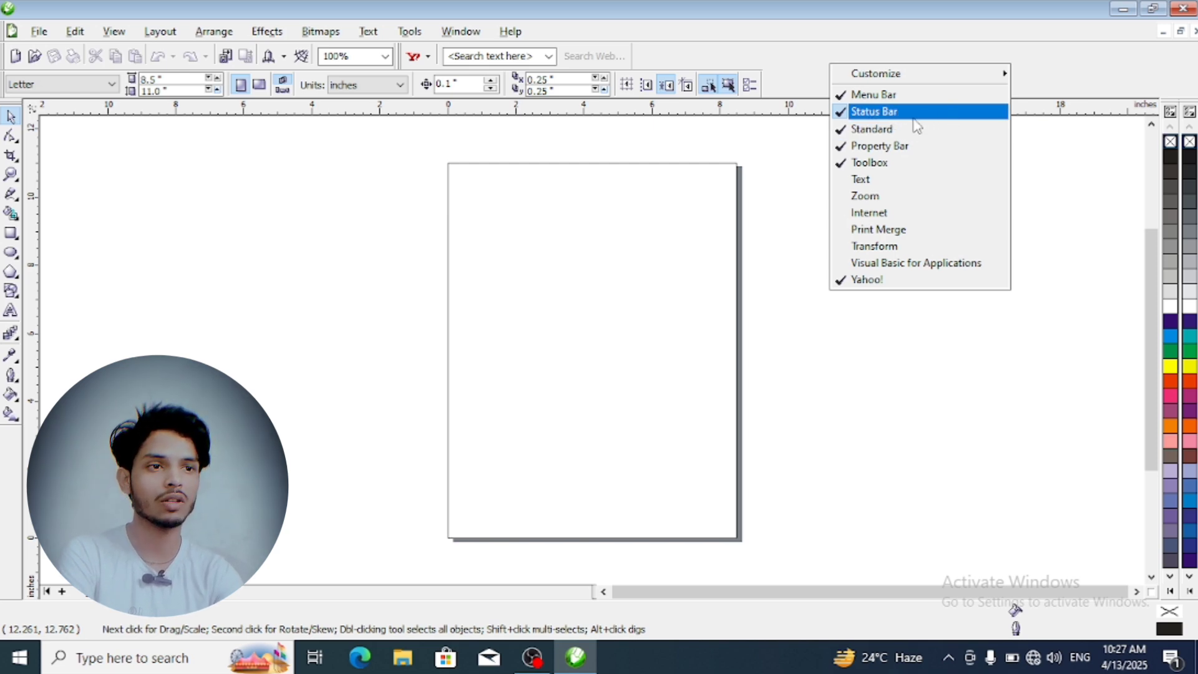
left_click(842, 150)
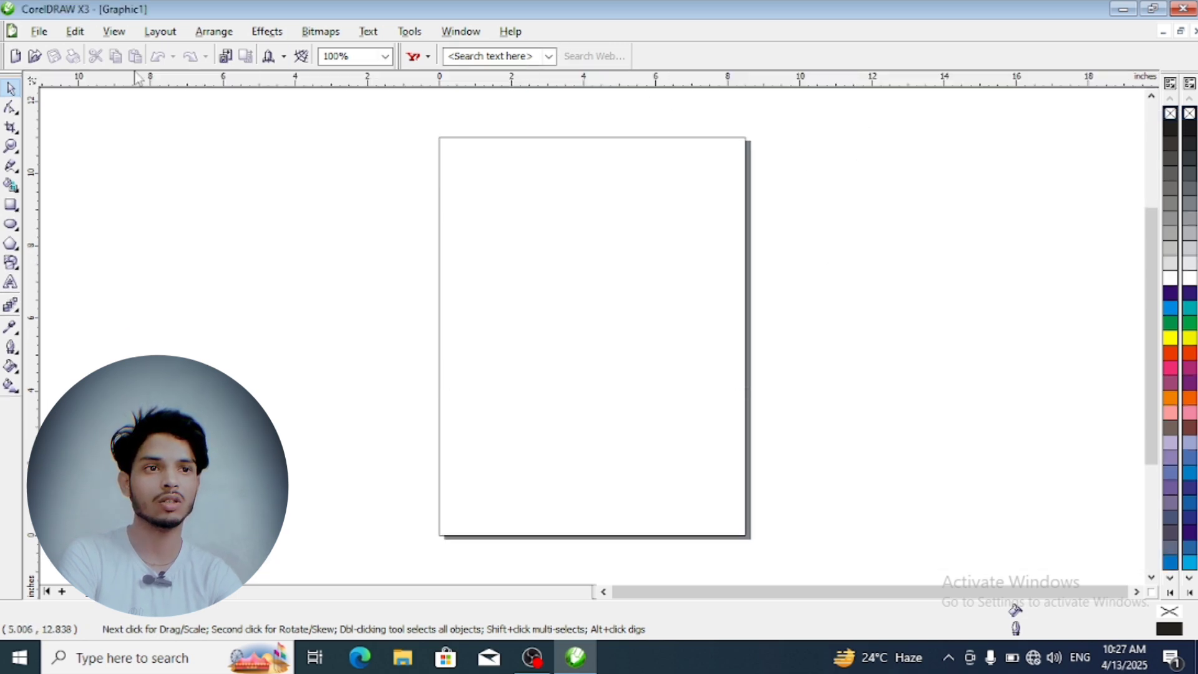
right_click(713, 53)
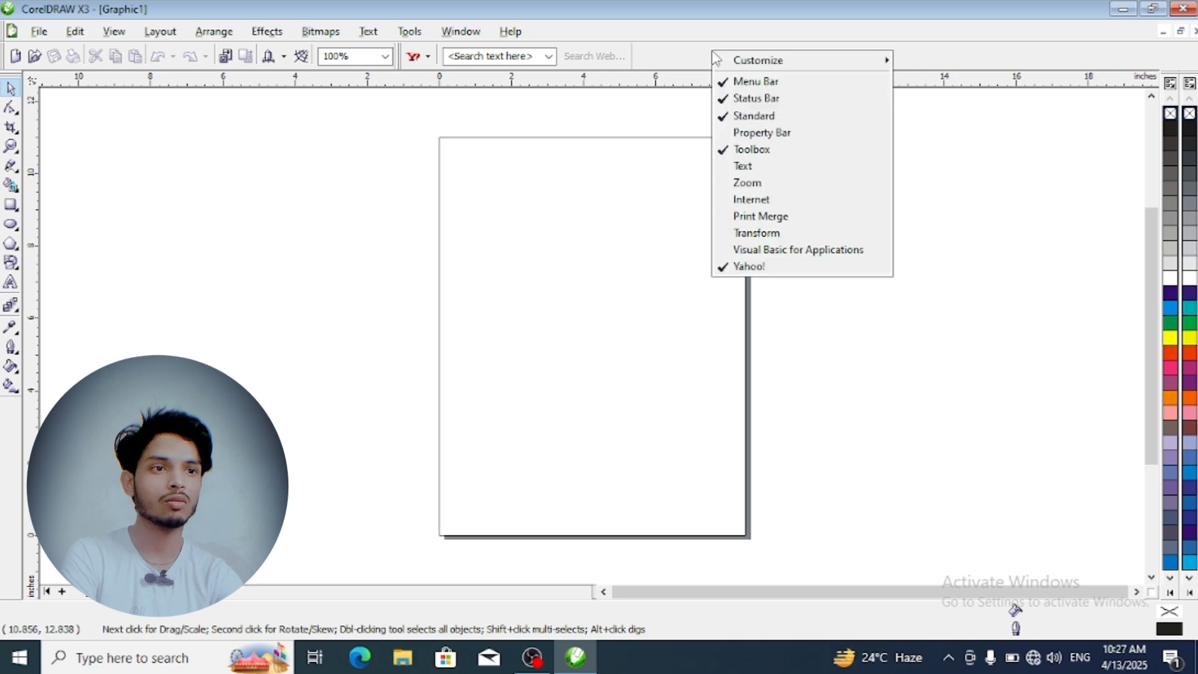
left_click(732, 134)
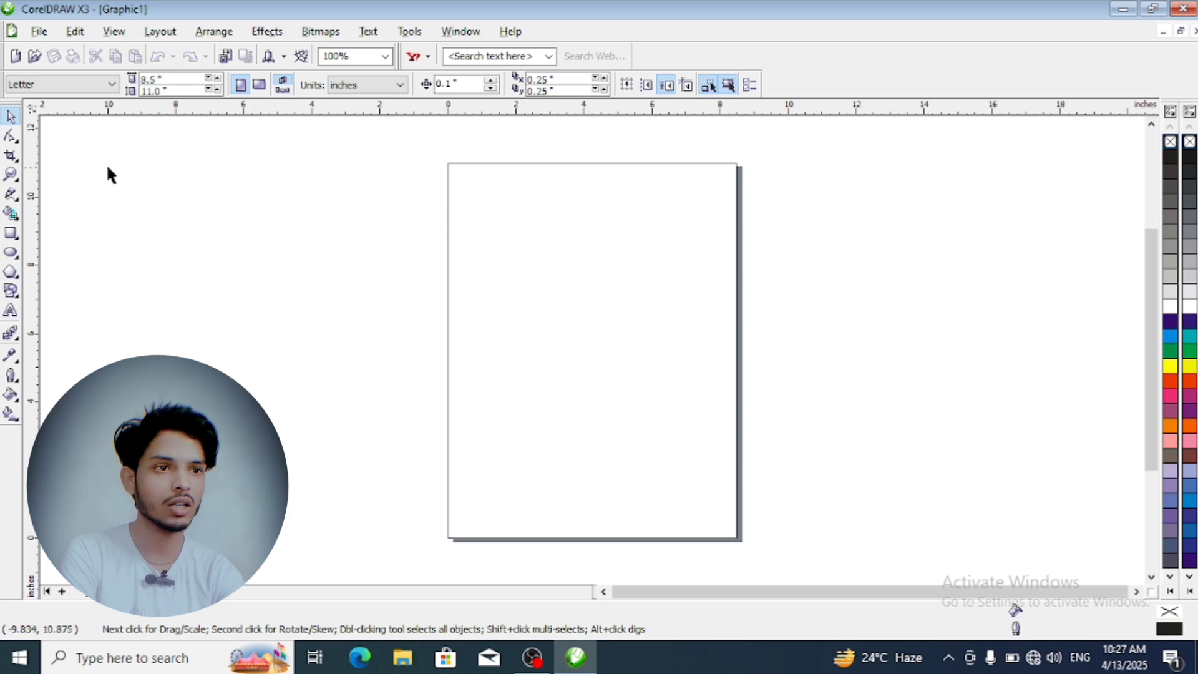
- Hide the Toolbox and show it again
right_click(832, 62)
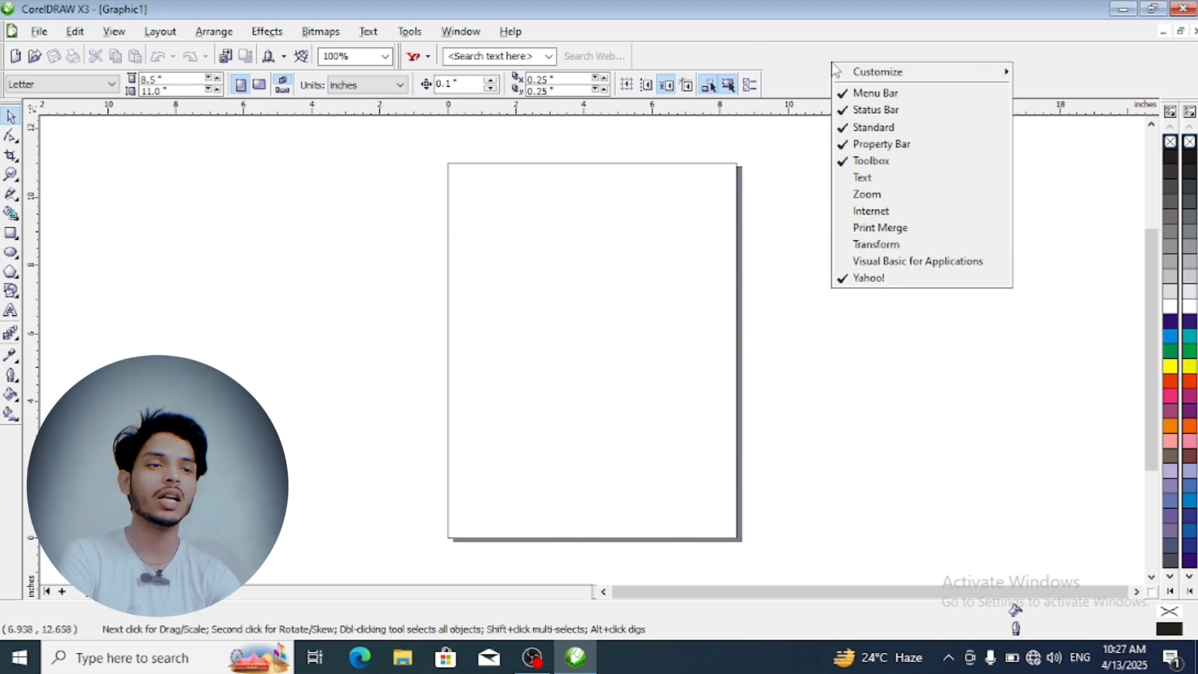
left_click(847, 164)
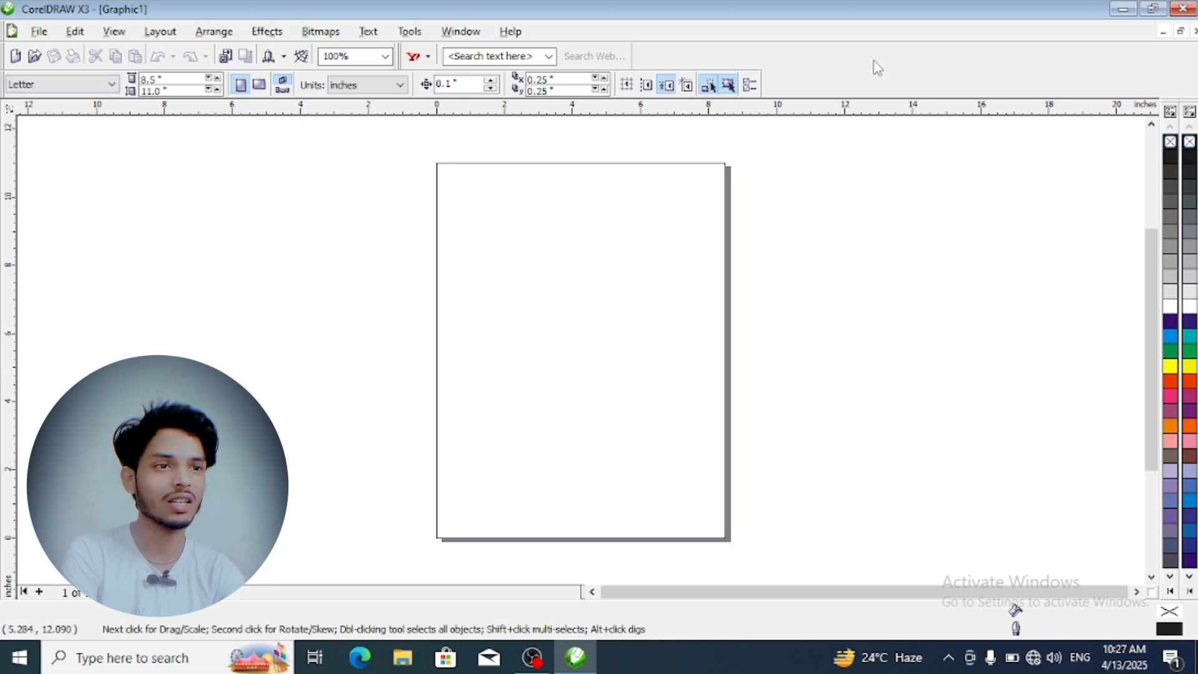
right_click(826, 76)
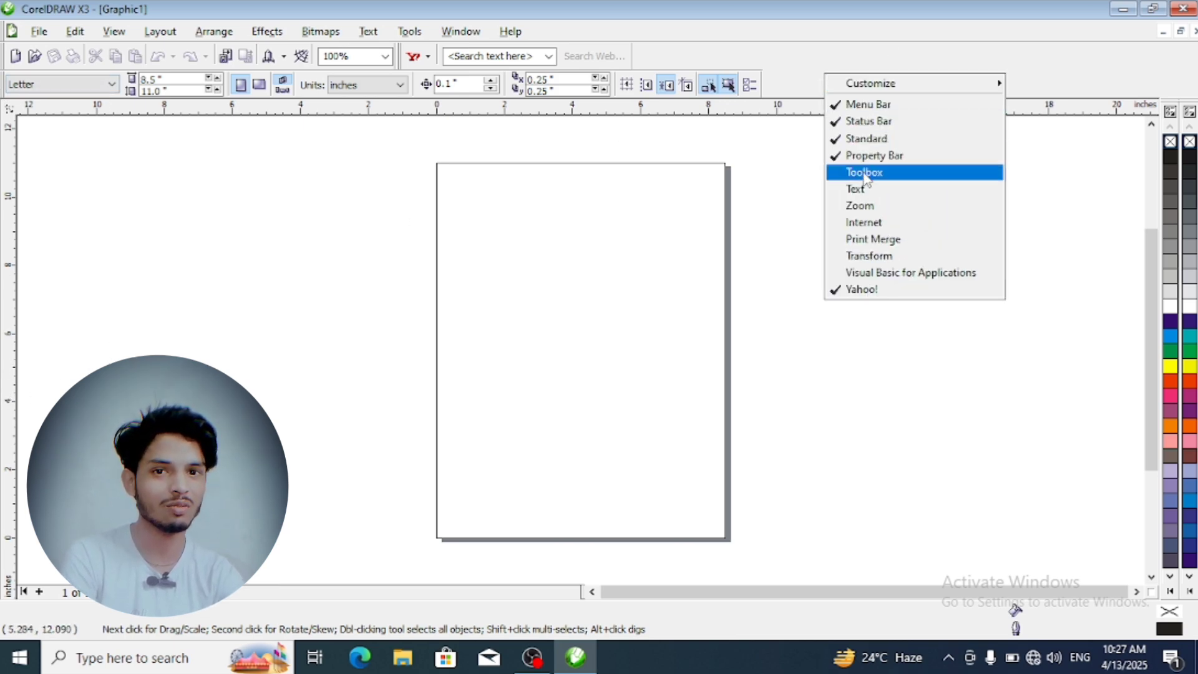
left_click(865, 173)
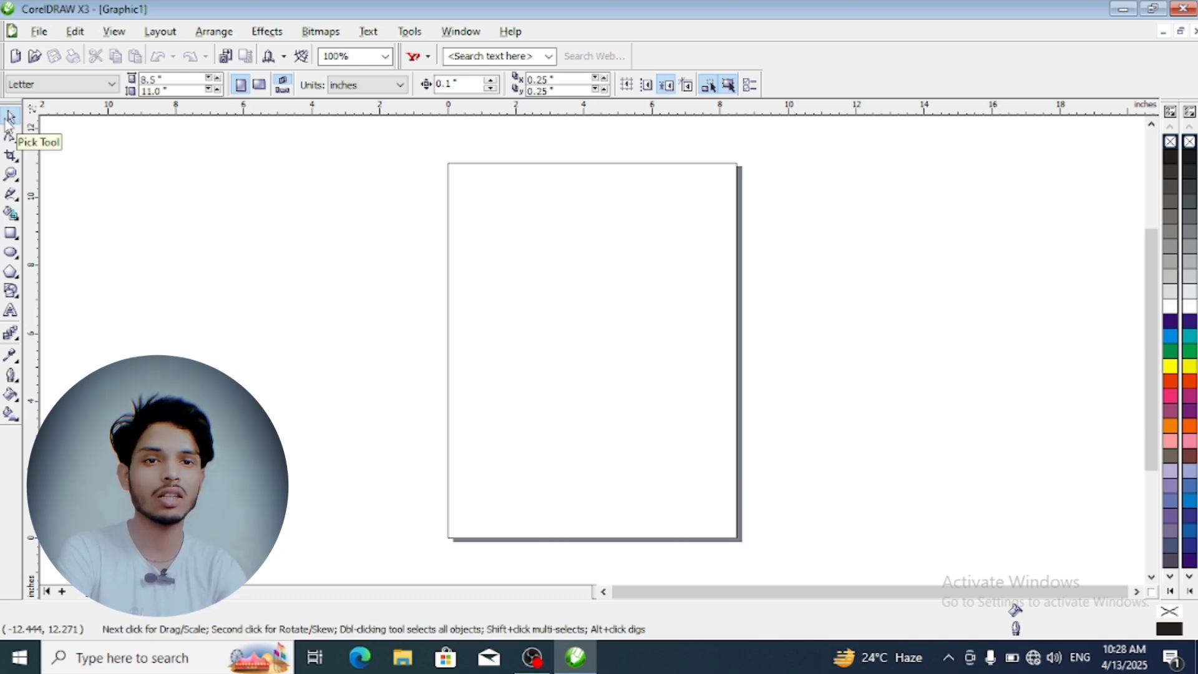
- Draw three overlapping rectangles around the page's left edge, about 5.6 × 2.1, 1.3 × 4.1 and 4.7 × 0.9 inches
left_click(11, 234)
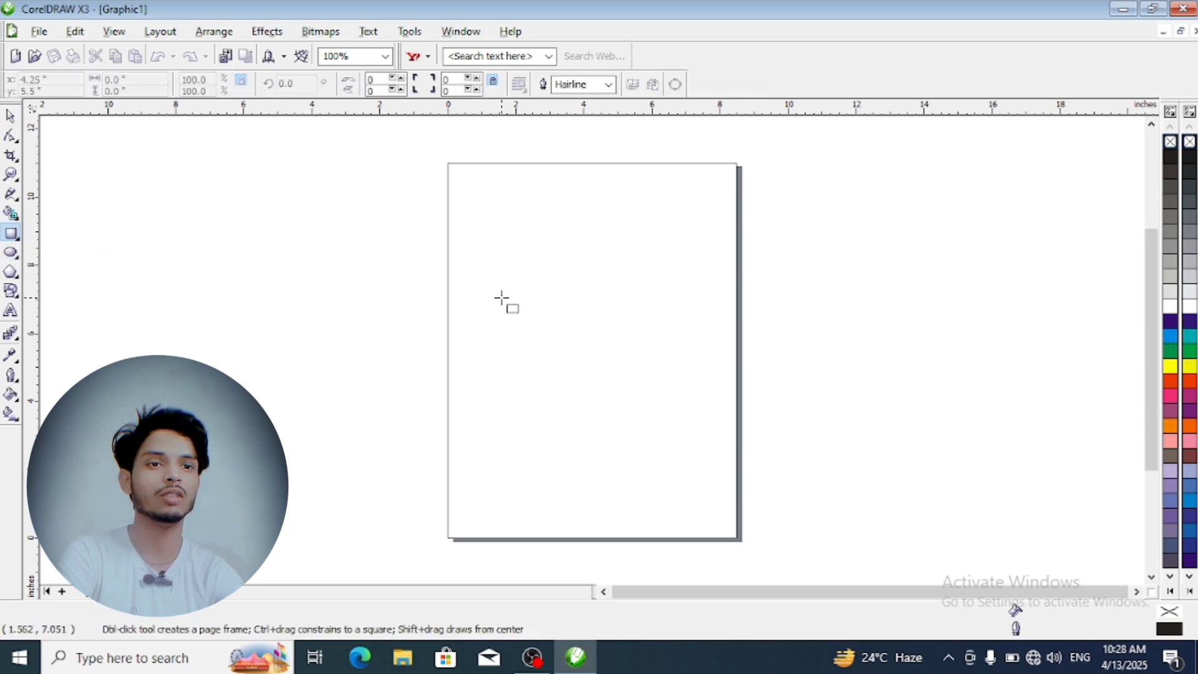
left_click_drag(325, 280, 515, 352)
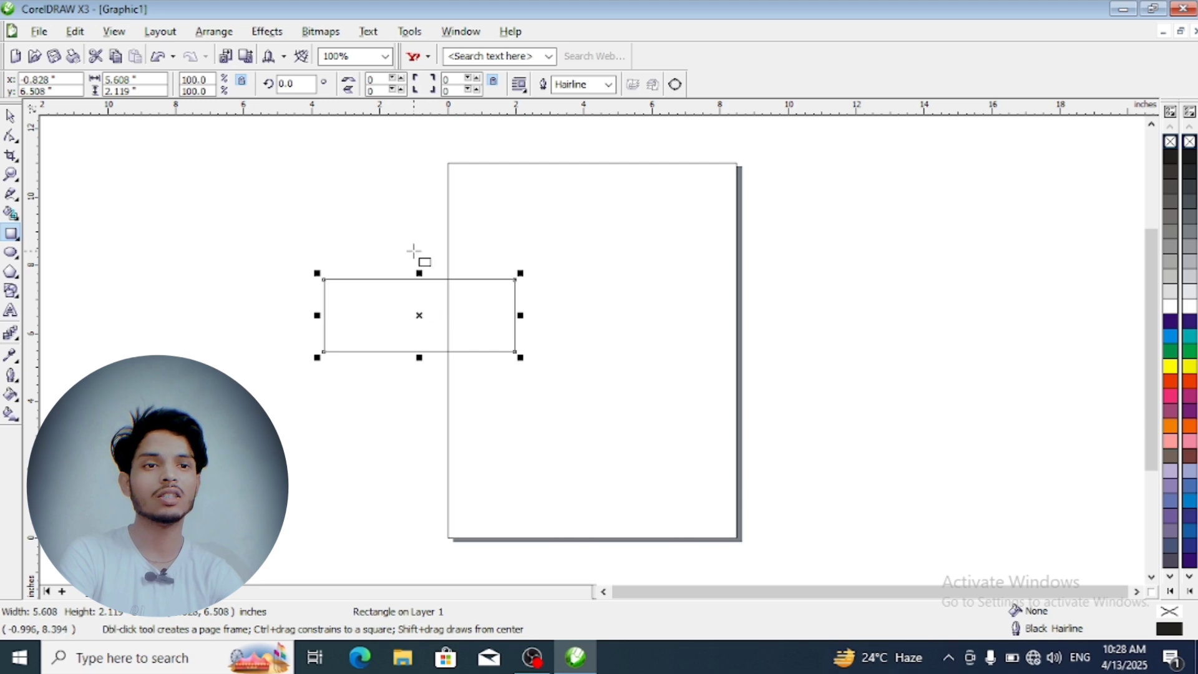
left_click_drag(442, 298, 397, 158)
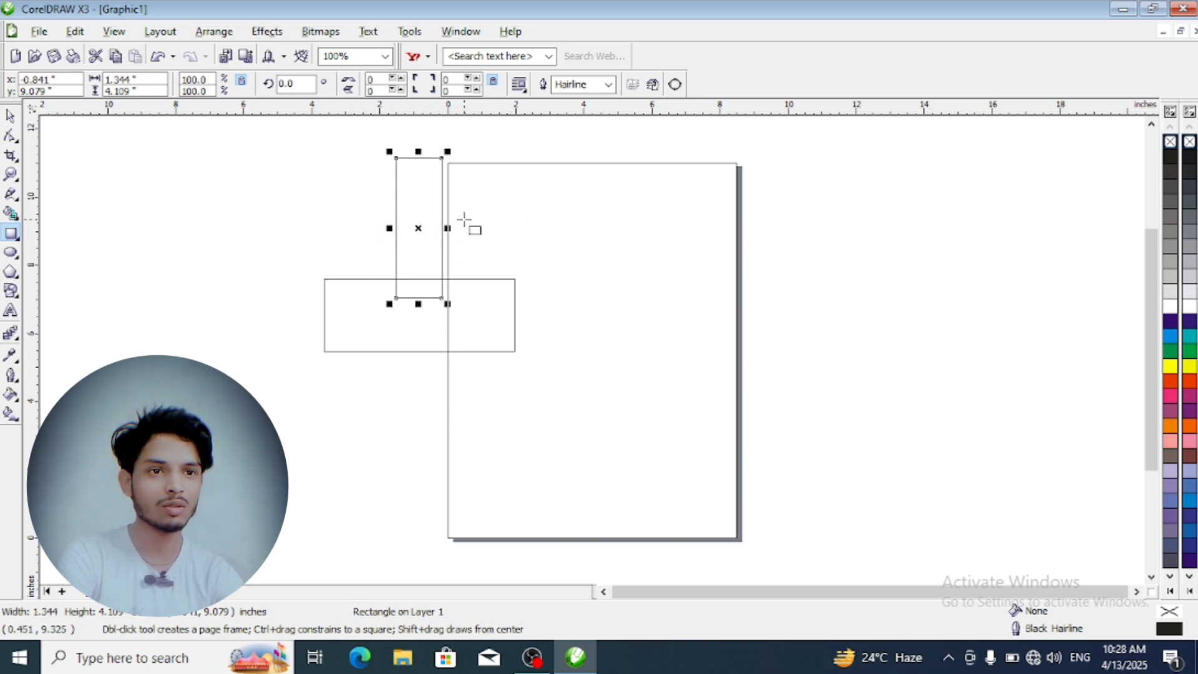
left_click(413, 194)
left_click_drag(413, 194, 575, 225)
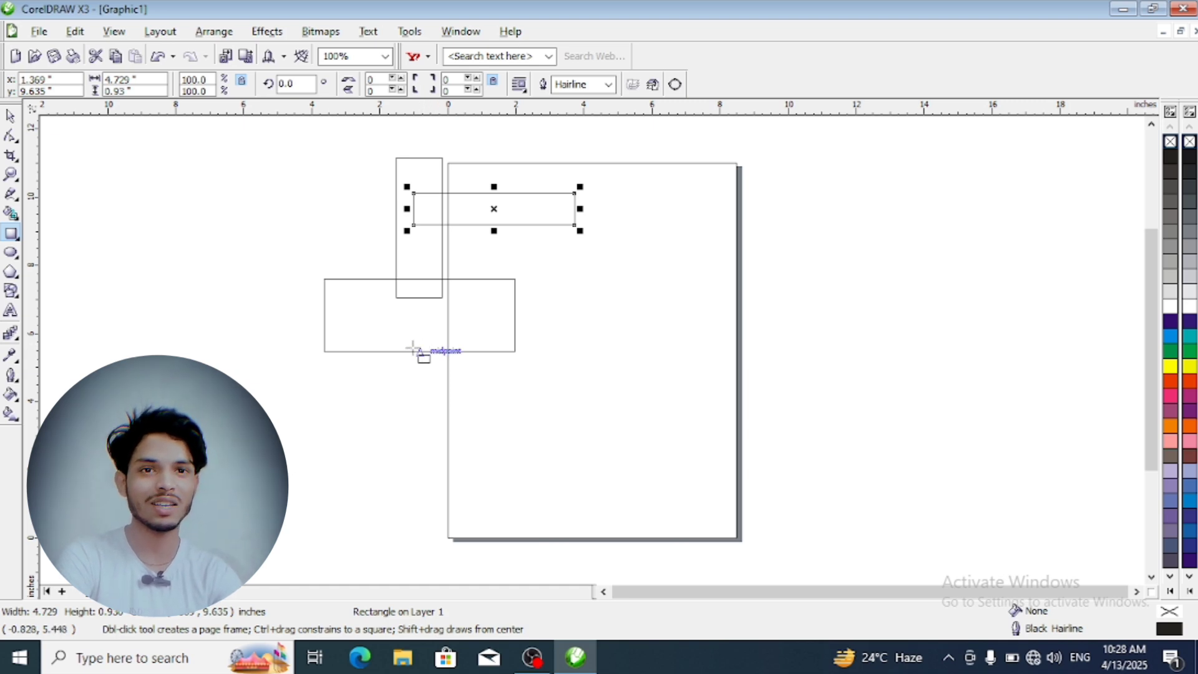
- Separate the rectangles: place the thin horizontal one near the page's top, the large one below it, and the tall one left of the page
left_click(12, 117)
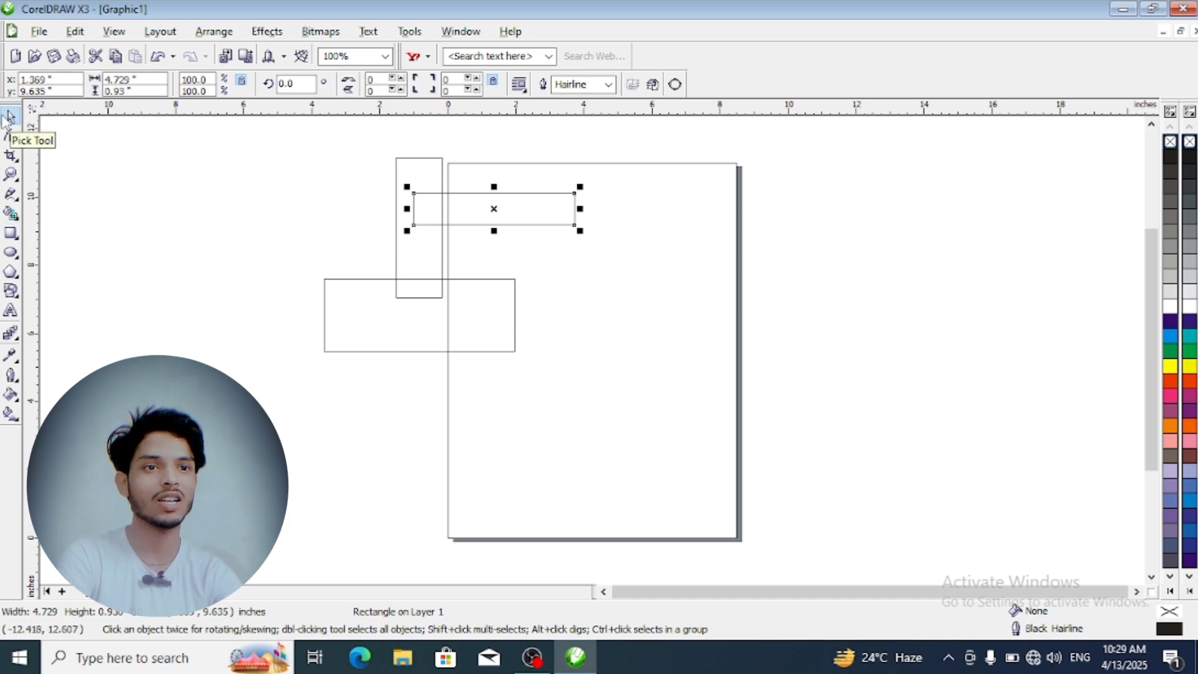
left_click_drag(494, 193, 610, 214)
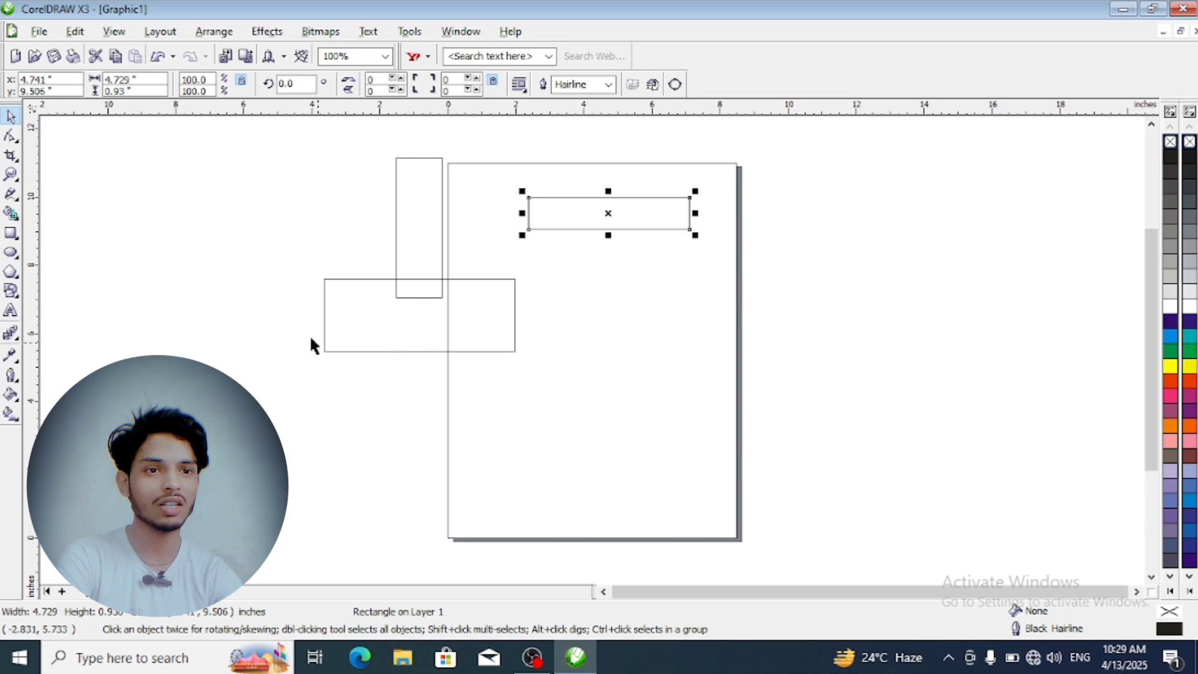
left_click_drag(451, 329, 617, 369)
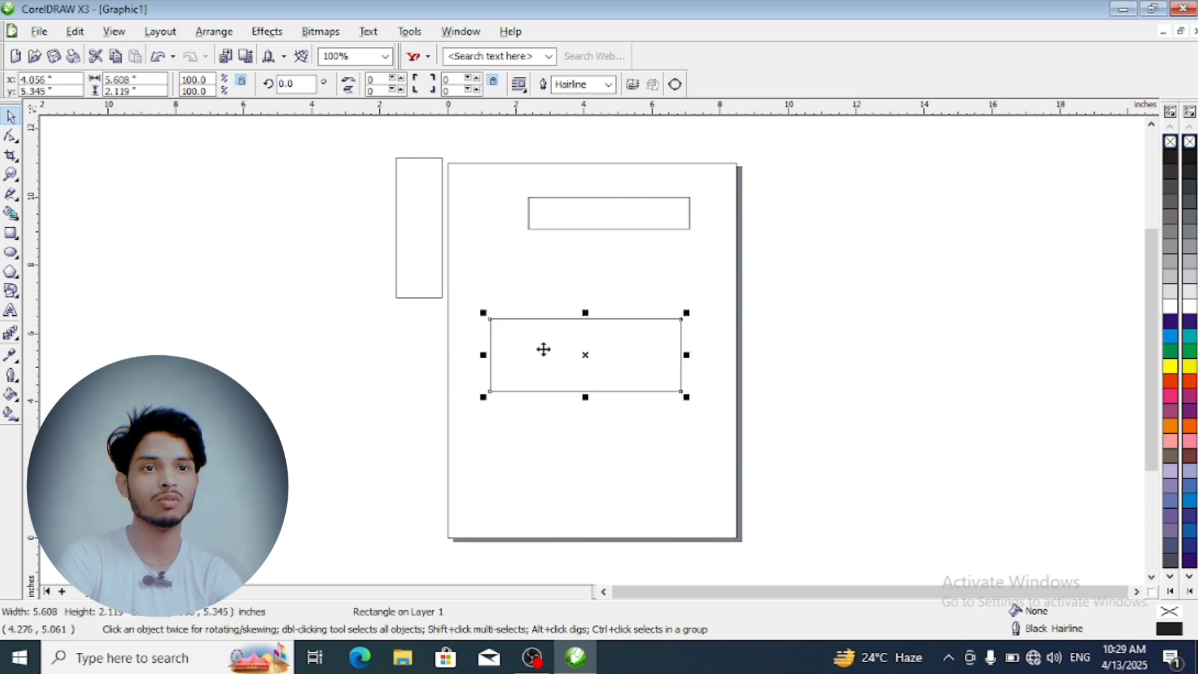
left_click_drag(418, 229, 264, 274)
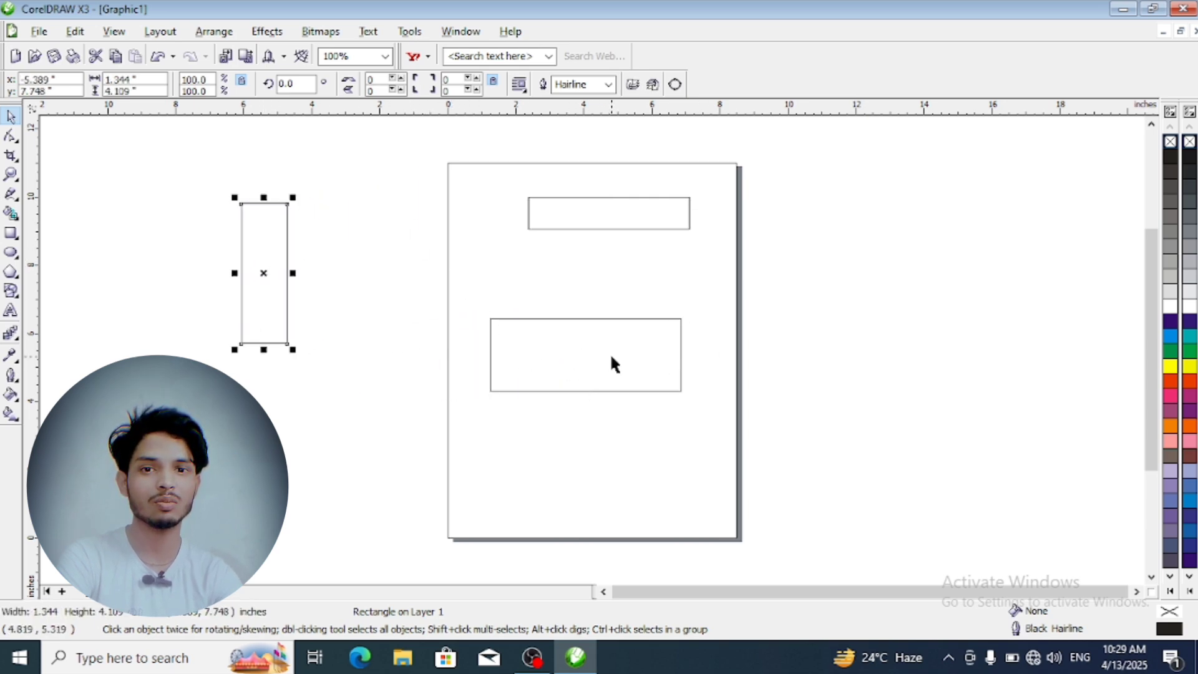
left_click_drag(610, 356, 617, 301)
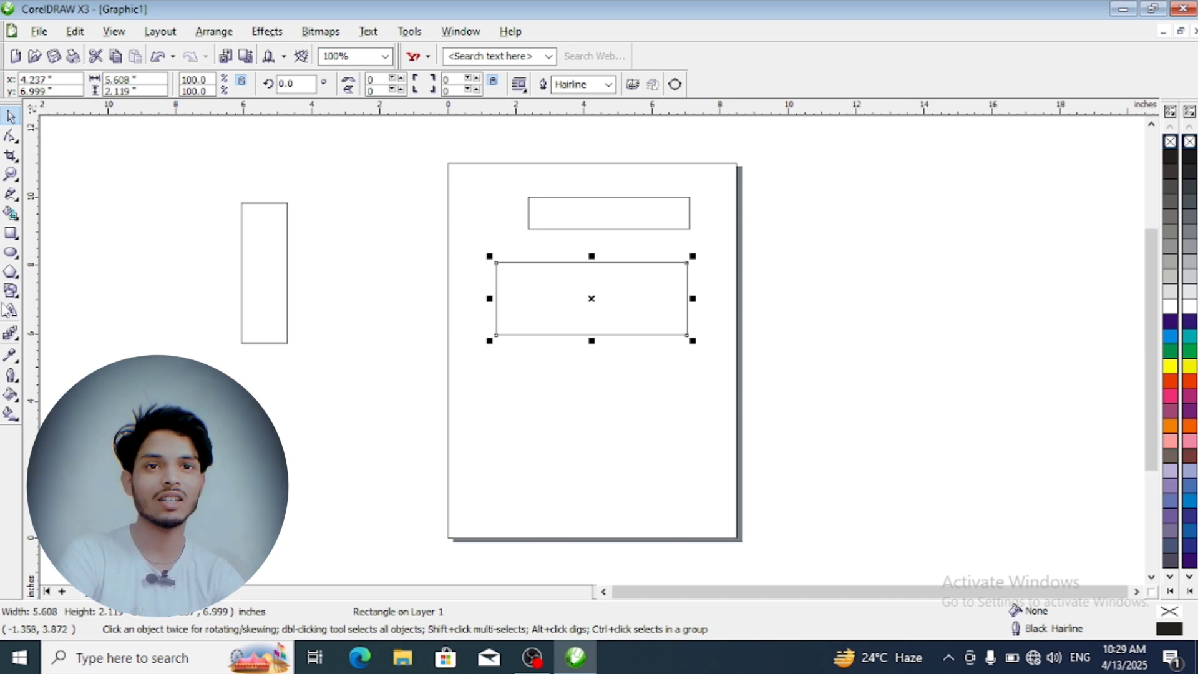
- Move the tall rectangle beside the page up and slightly left, centred at about x -5.7, y 9.4 inches
left_click(11, 136)
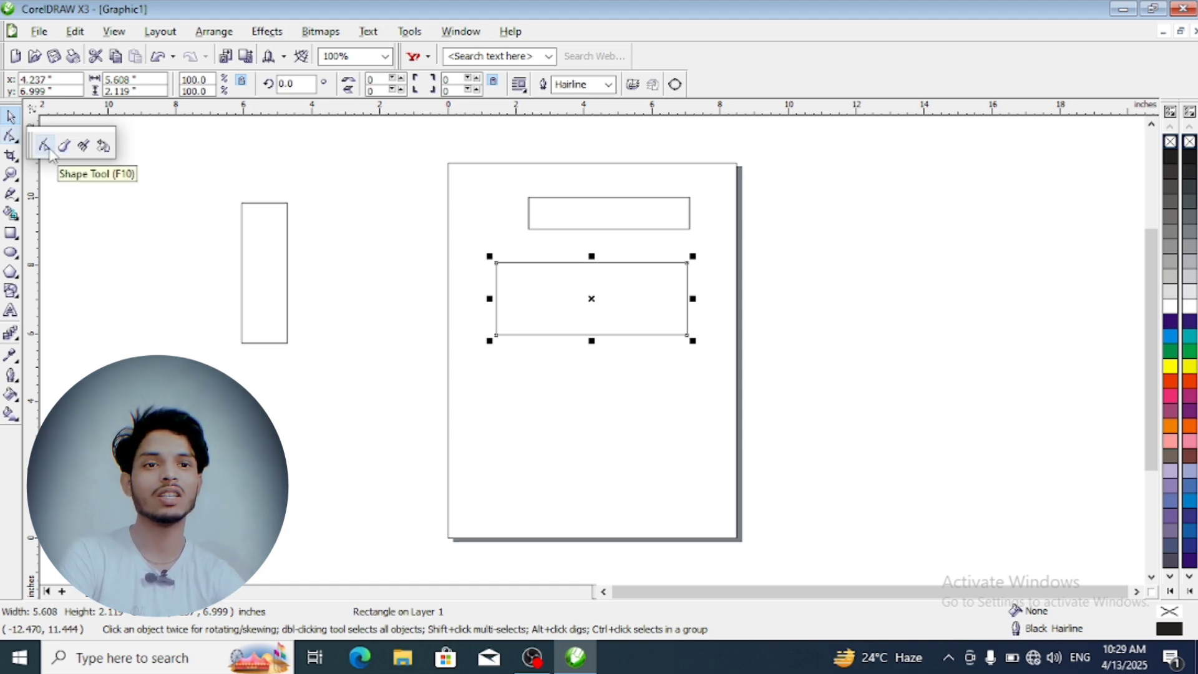
left_click(288, 275)
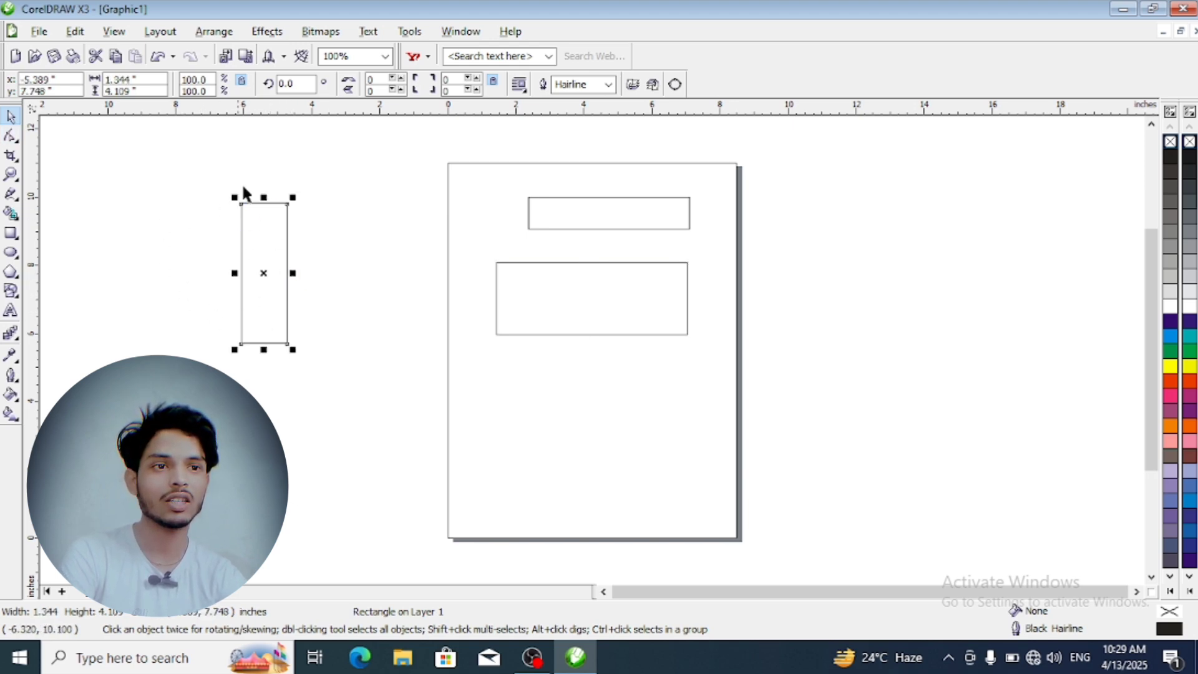
scroll(237, 203, "up", 3)
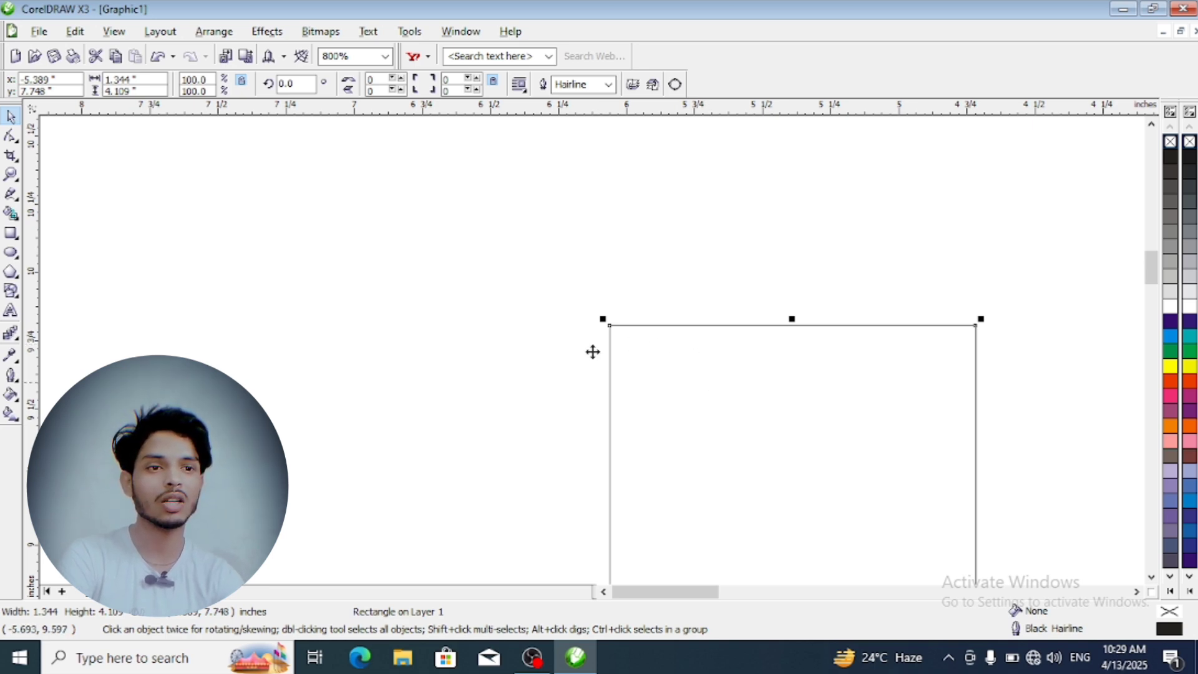
scroll(592, 350, "down", 1)
left_click(626, 408)
scroll(583, 367, "down", 1)
left_click_drag(583, 366, 562, 257)
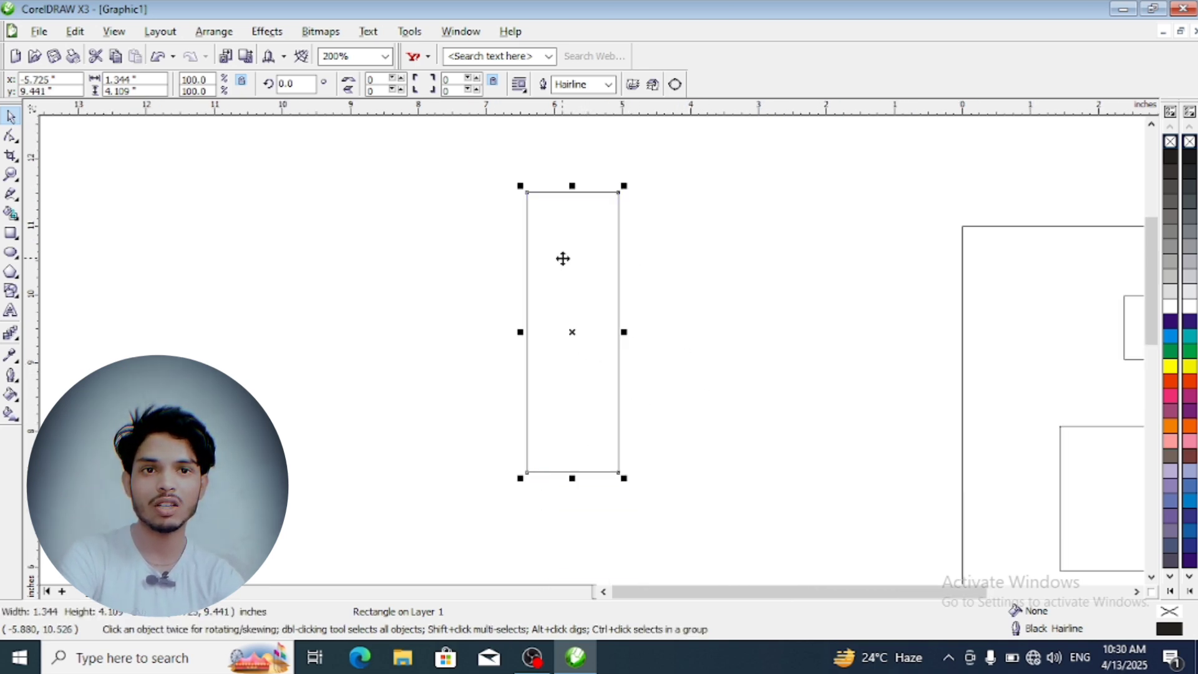
- Round all four corners of the tall rectangle to a roundness of 42 with the Shape tool, then deselect it
left_click(15, 140)
left_click(43, 150)
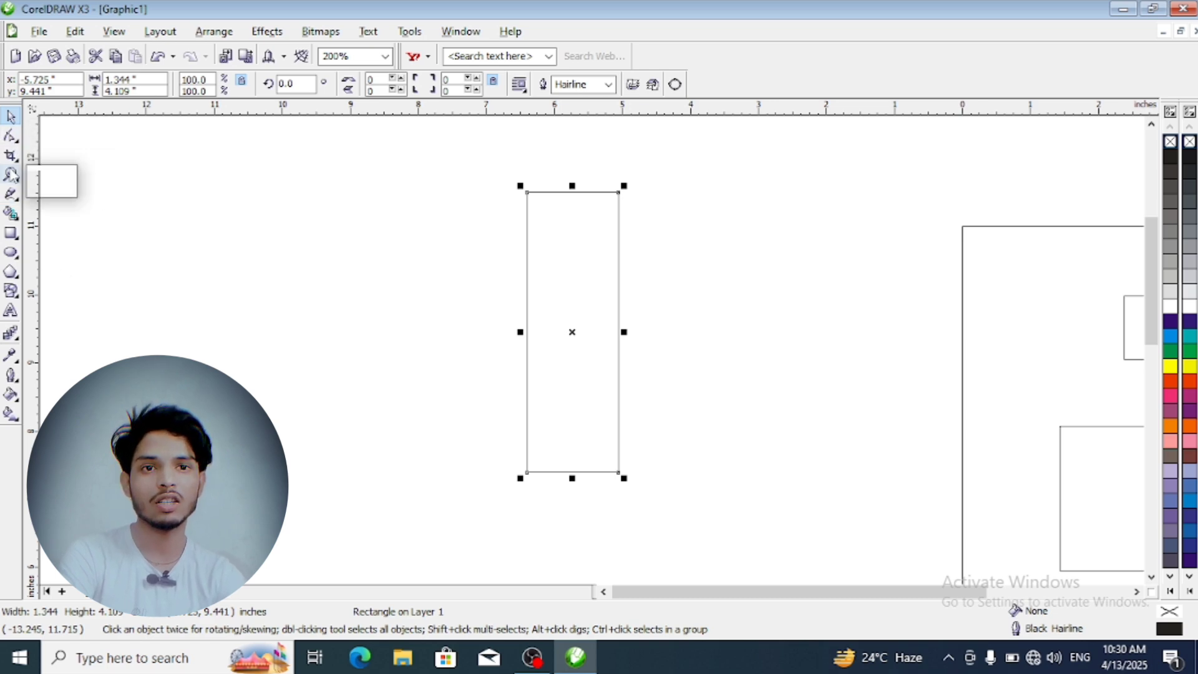
left_click(22, 145)
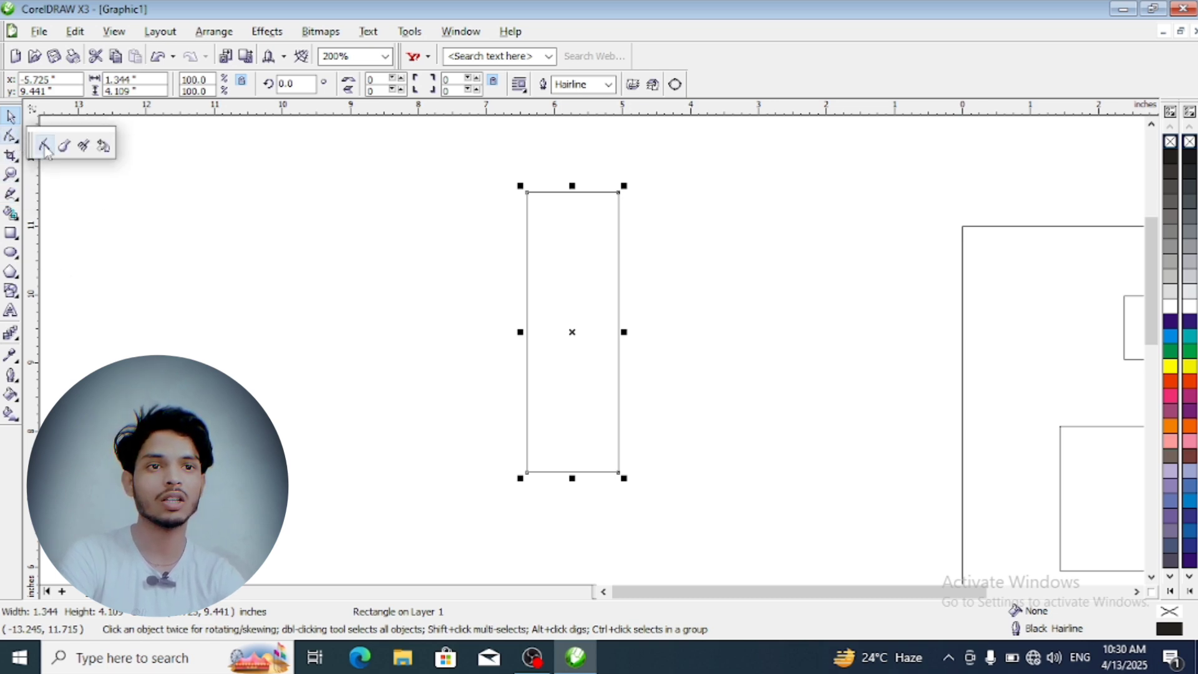
left_click(44, 147)
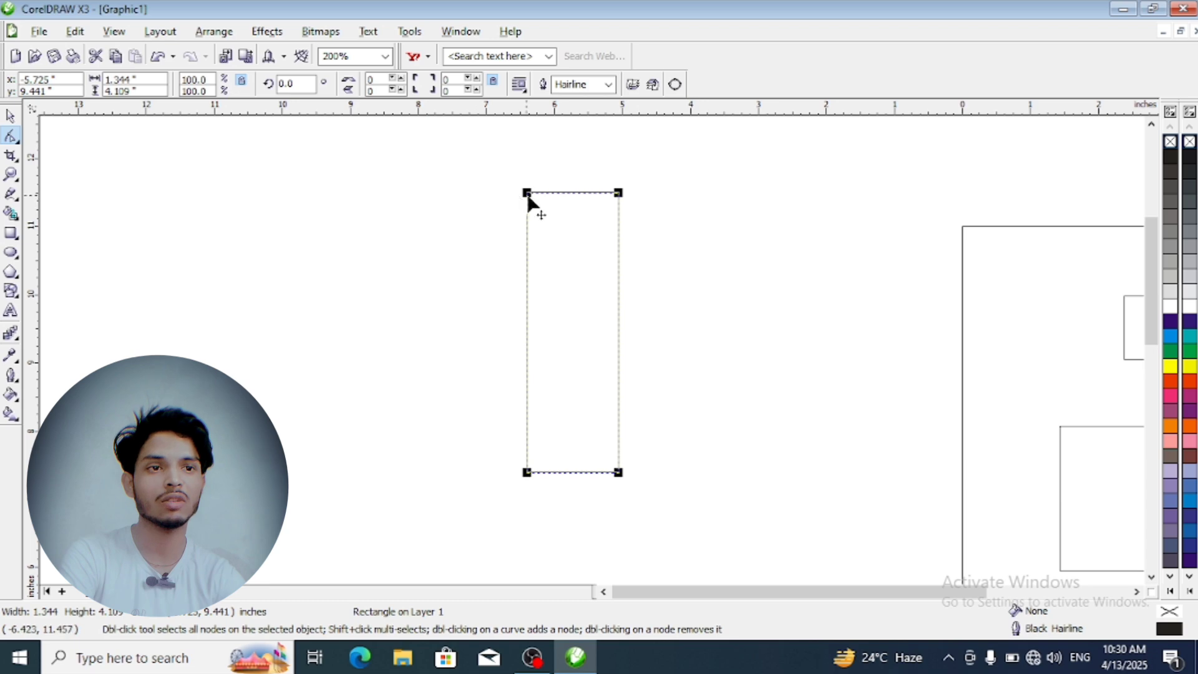
left_click_drag(526, 193, 525, 215)
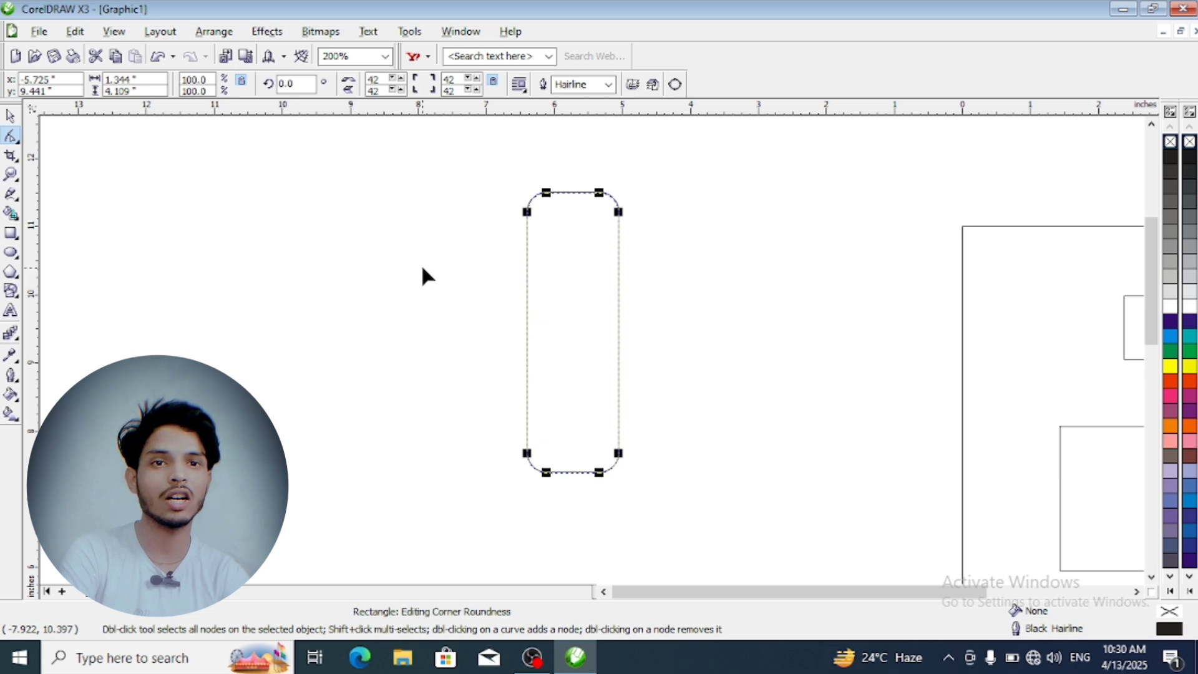
left_click(11, 117)
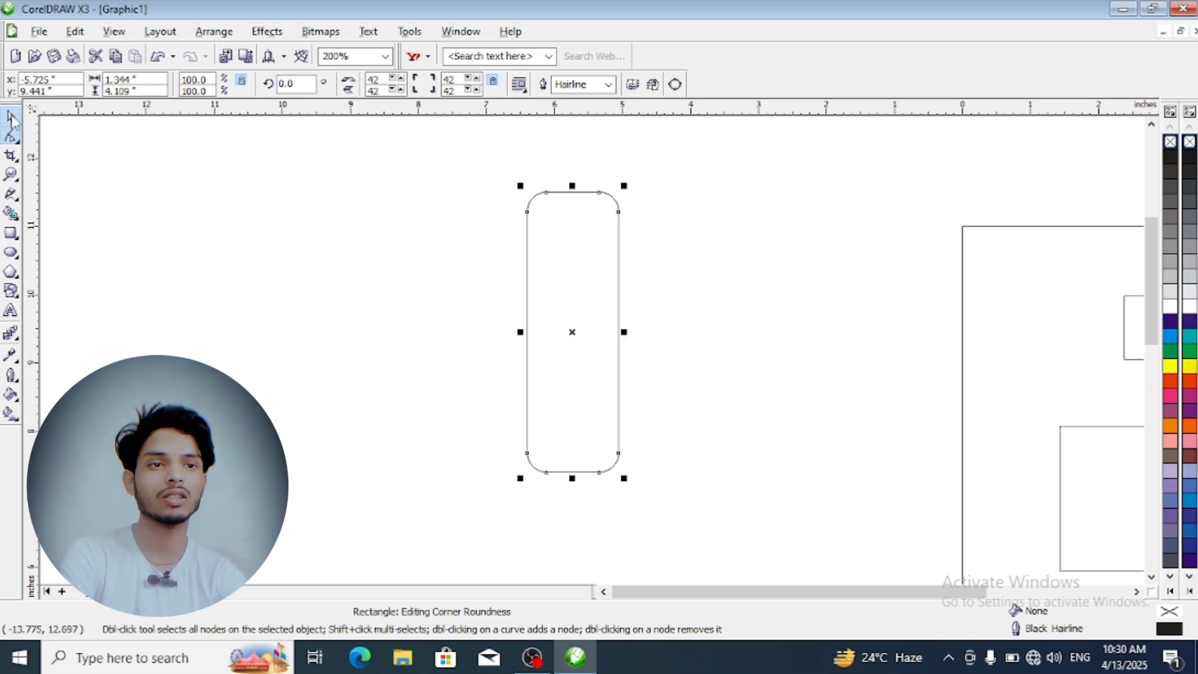
left_click(533, 305)
scroll(593, 359, "up", 2)
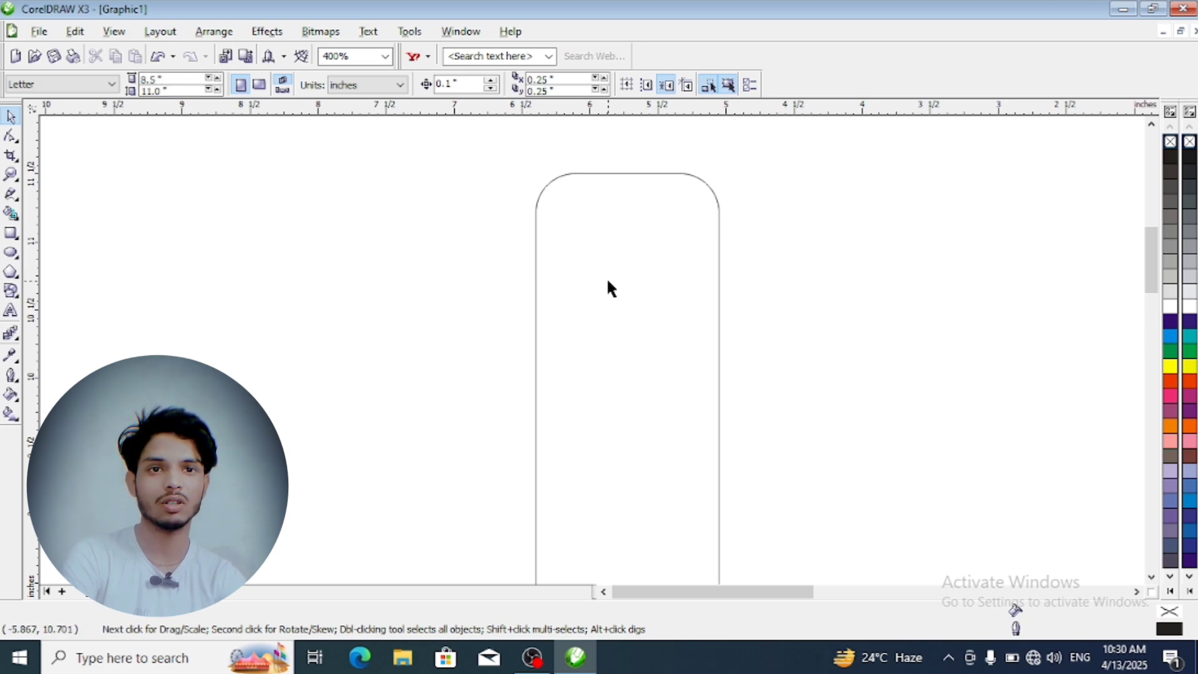
left_click(10, 135)
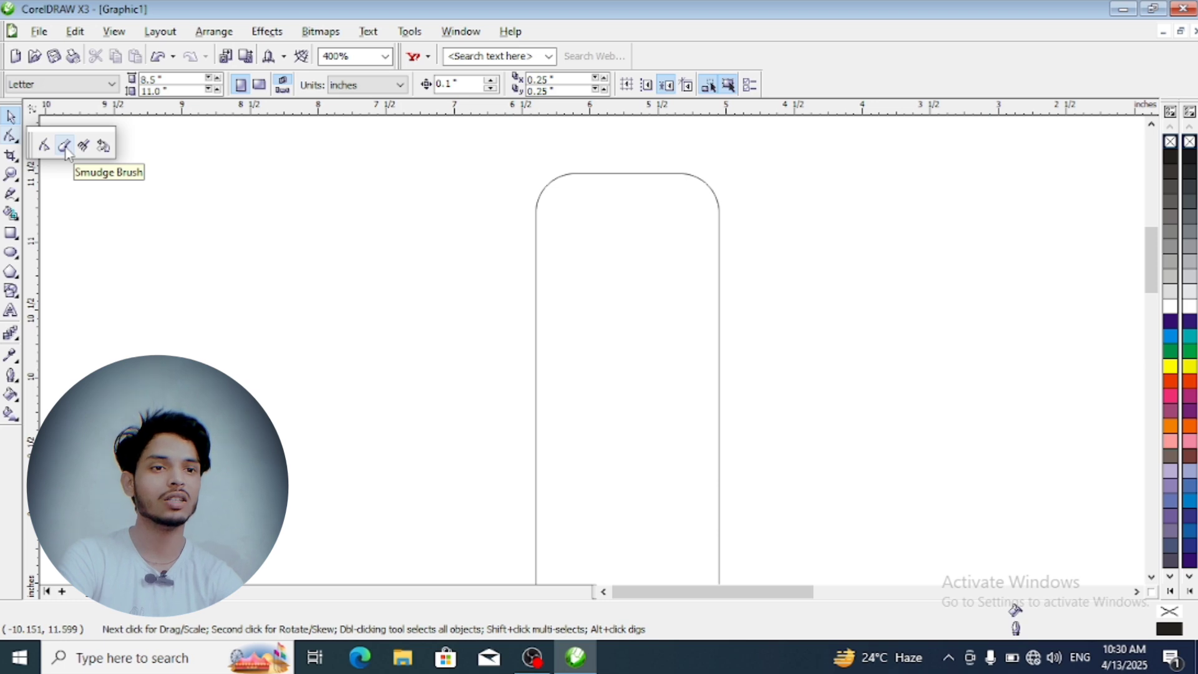
scroll(568, 369, "down", 2)
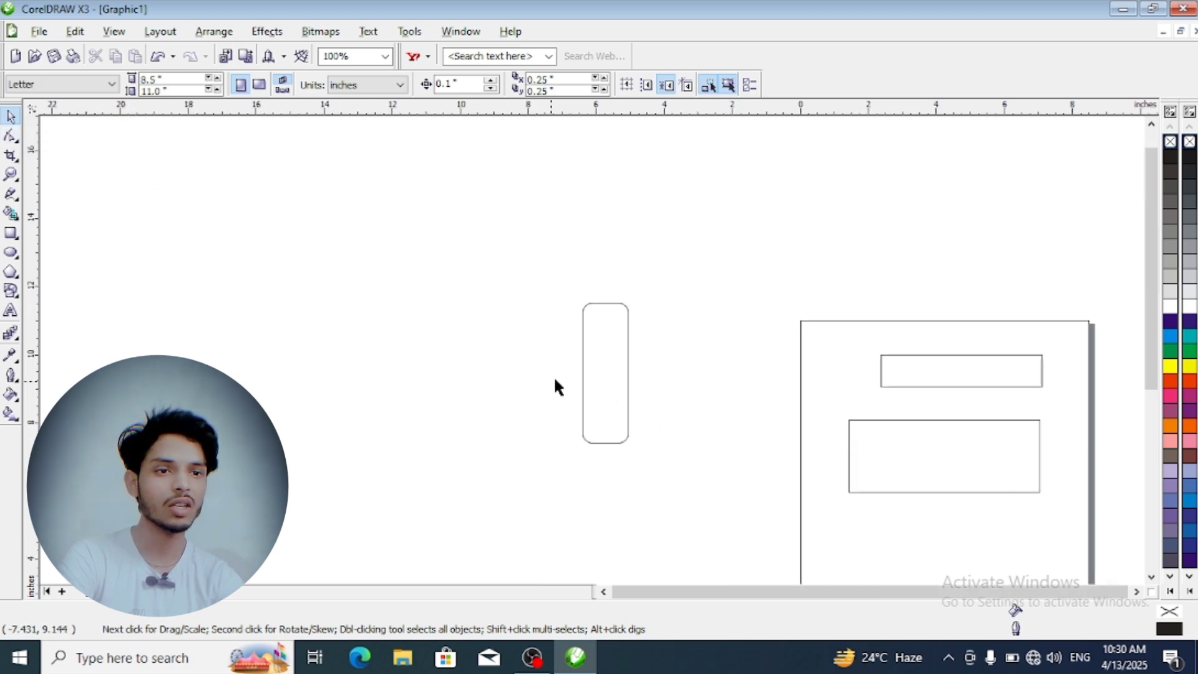
- Stretch the tall rounded rectangle leftward to about 5 inches wide, fill it yellow and deselect it
left_click(584, 377)
left_click_drag(576, 373, 450, 374)
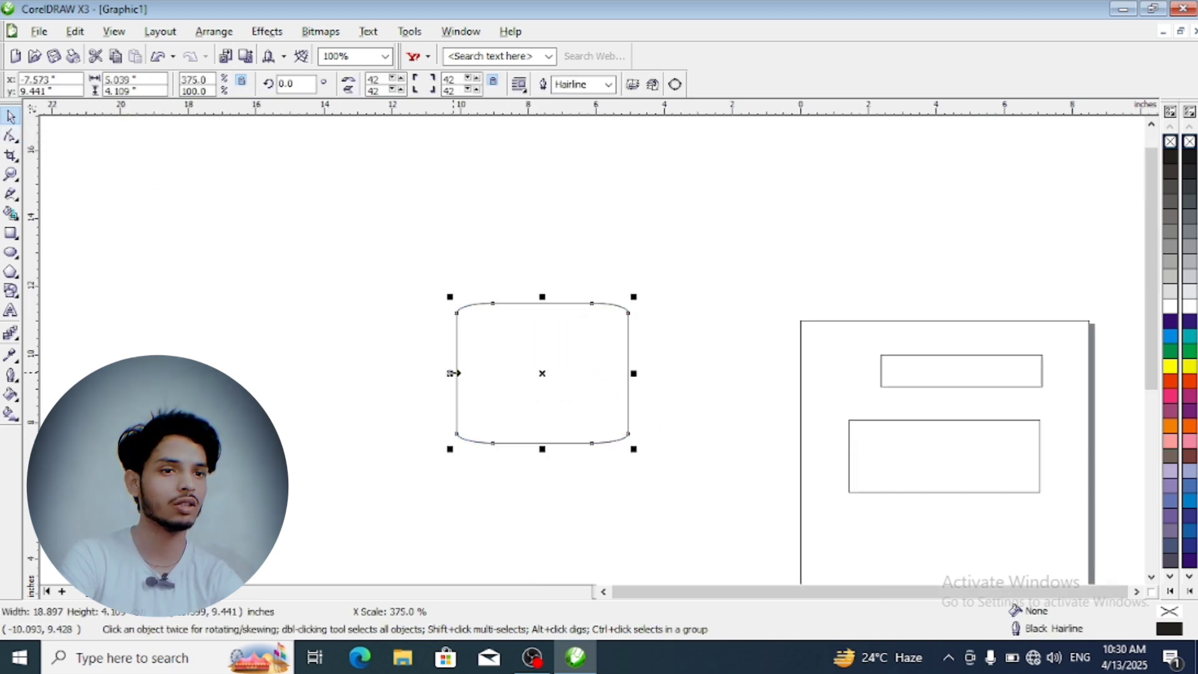
left_click(1172, 369)
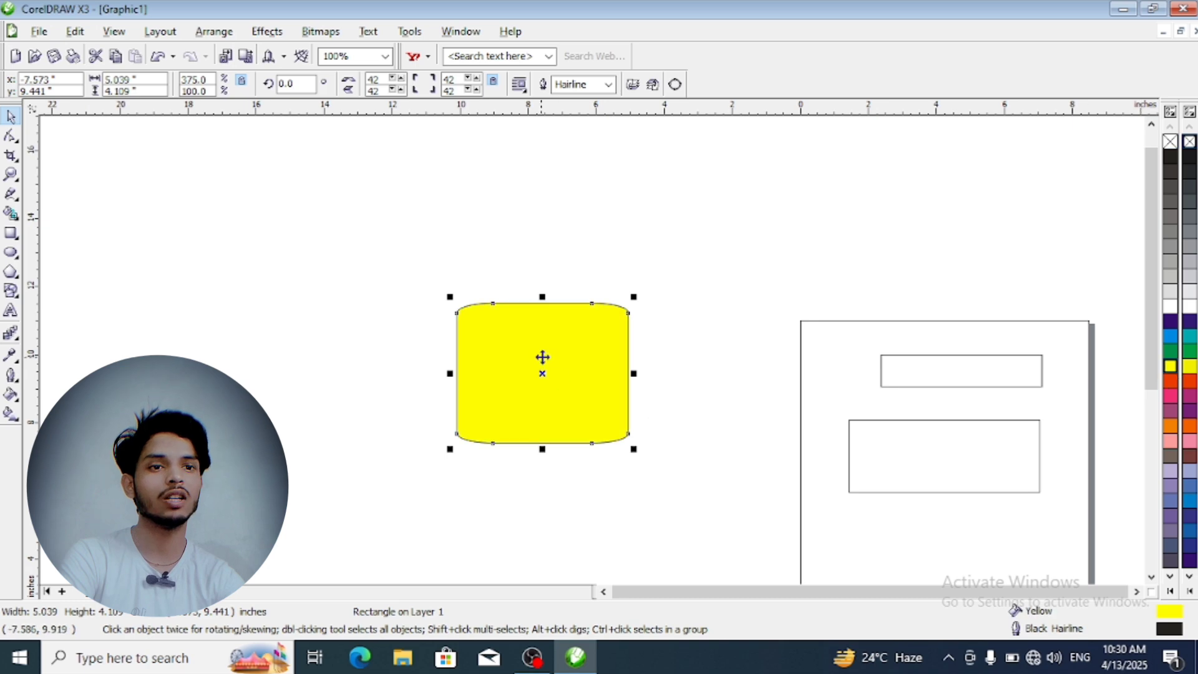
key("Escape")
scroll(588, 332, "up", 1)
scroll(572, 294, "down", 1)
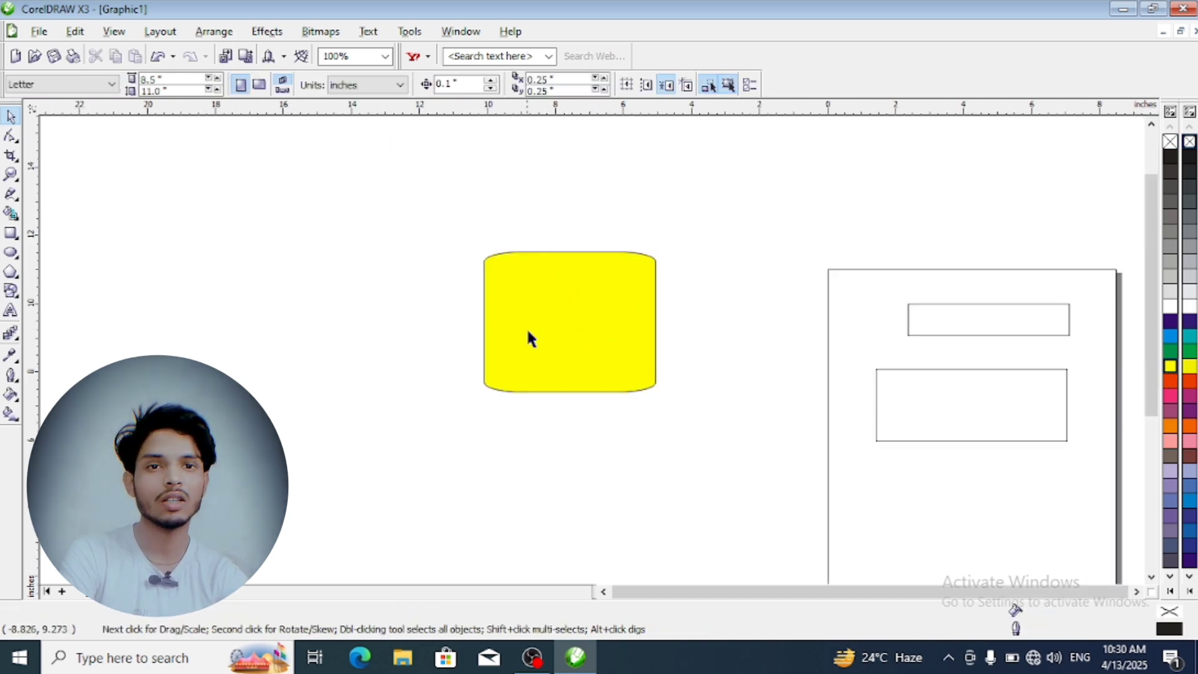
- Choose the Smudge Brush, try a nib size of 1.0 inch, and set it back to 2.0 inches
left_click(17, 141)
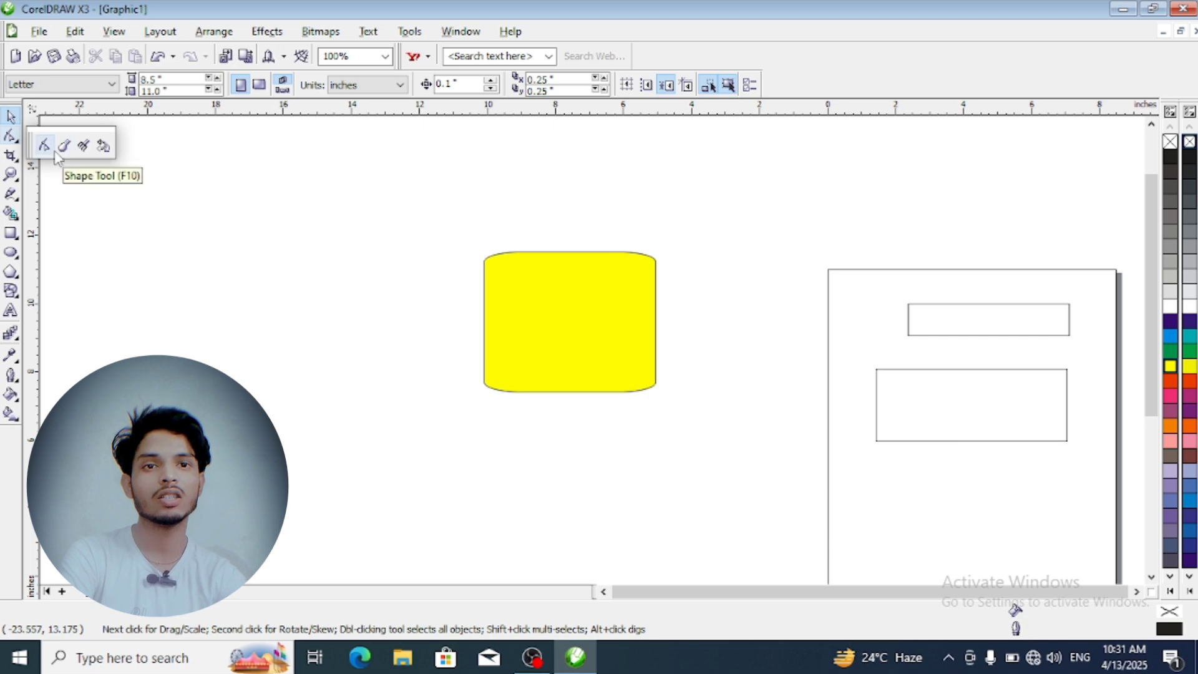
left_click(62, 150)
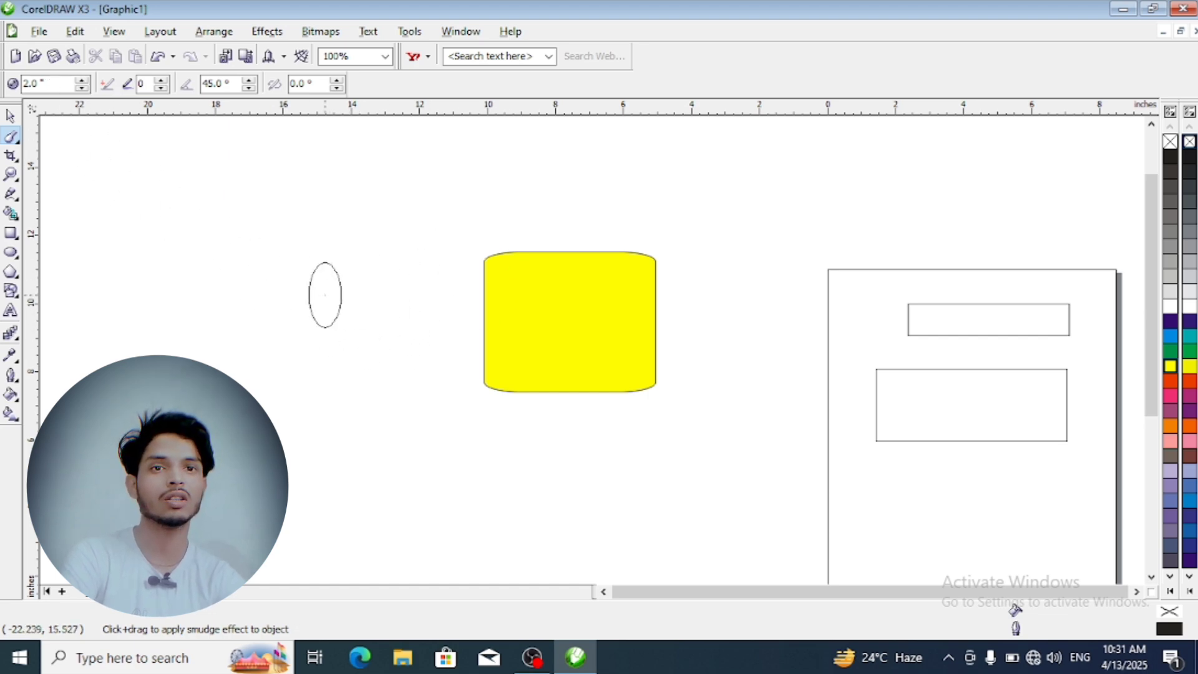
double_click(55, 84)
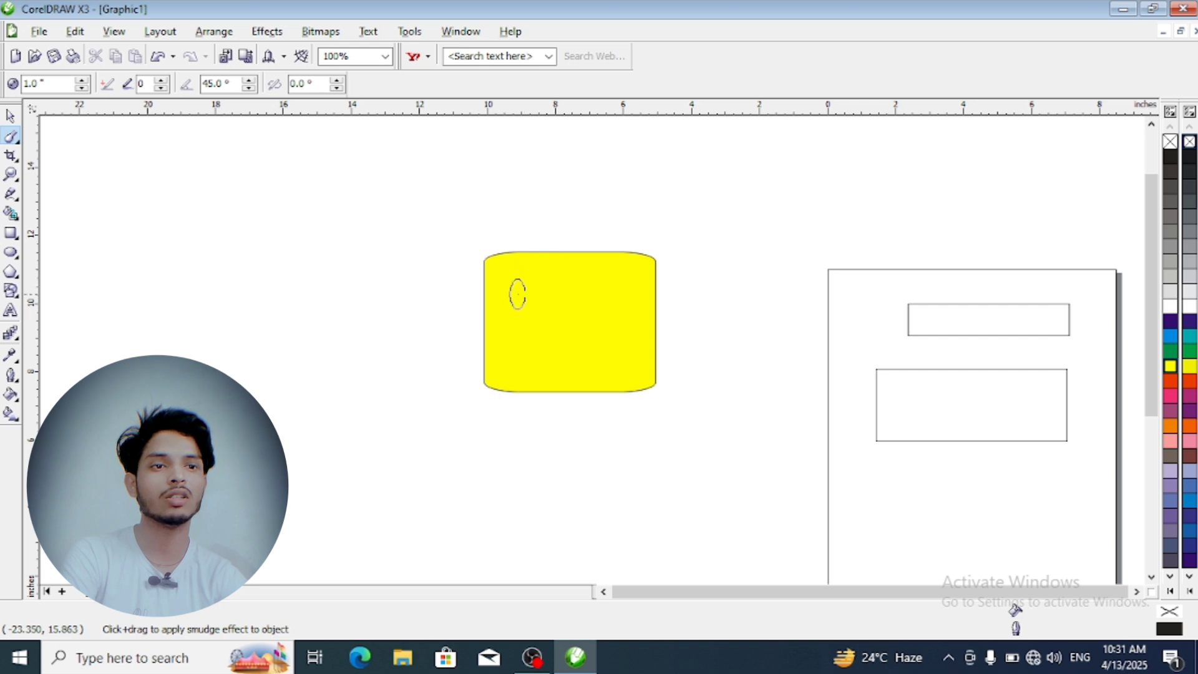
double_click(49, 86)
type("2")
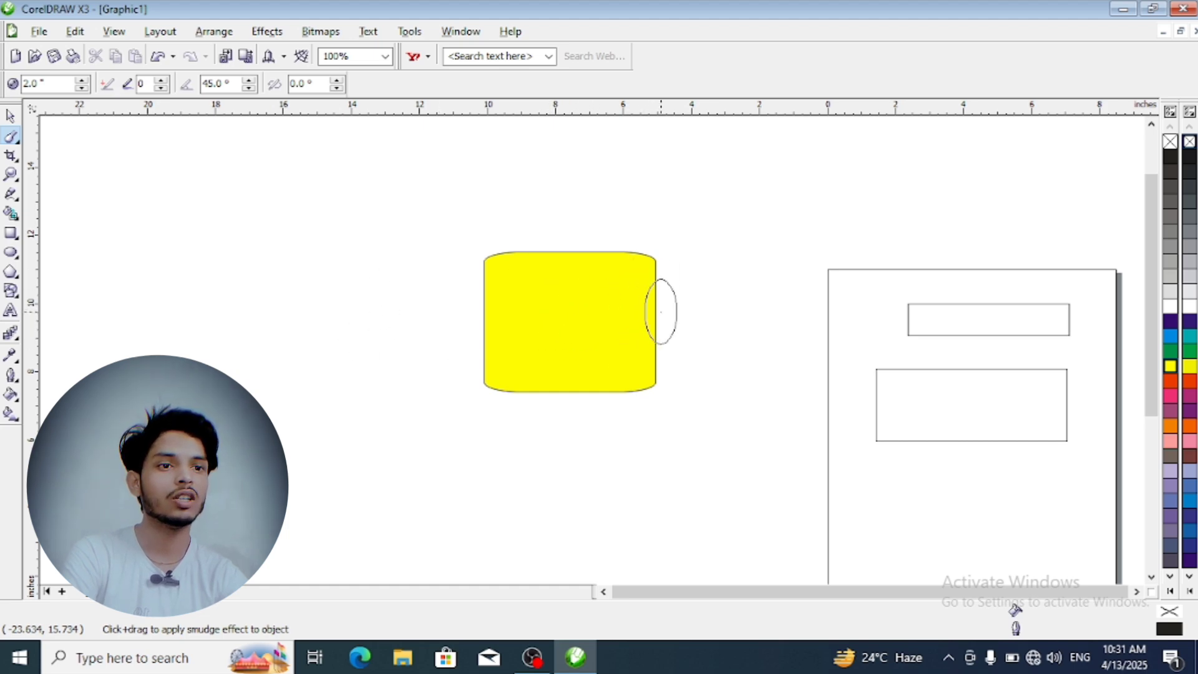
- Smudge the yellow rectangle into an irregular shape, pushing its top and left edges inward and its right and bottom edges outward
left_click(637, 307)
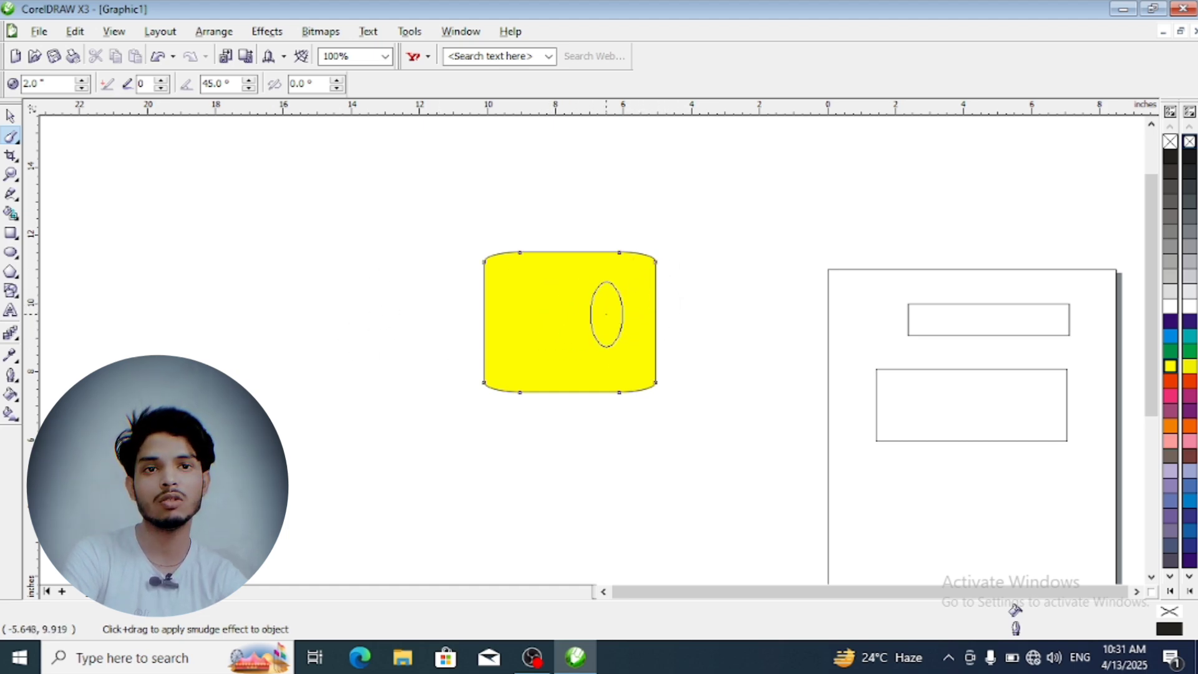
left_click(11, 116)
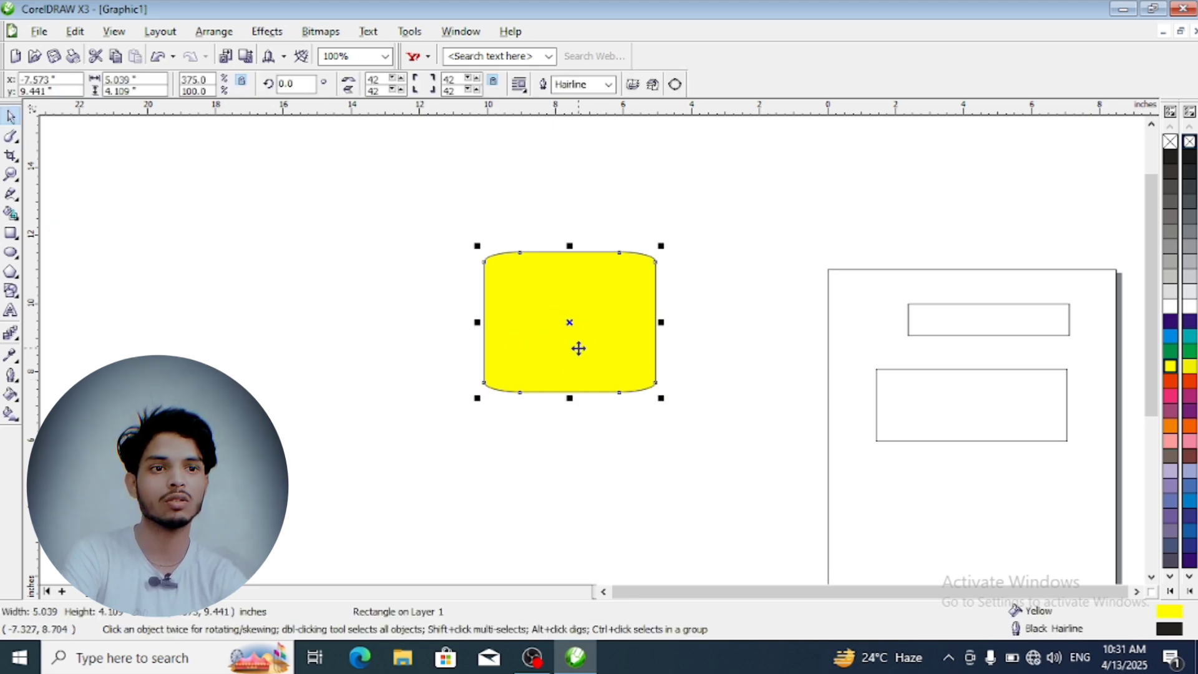
left_click(552, 313)
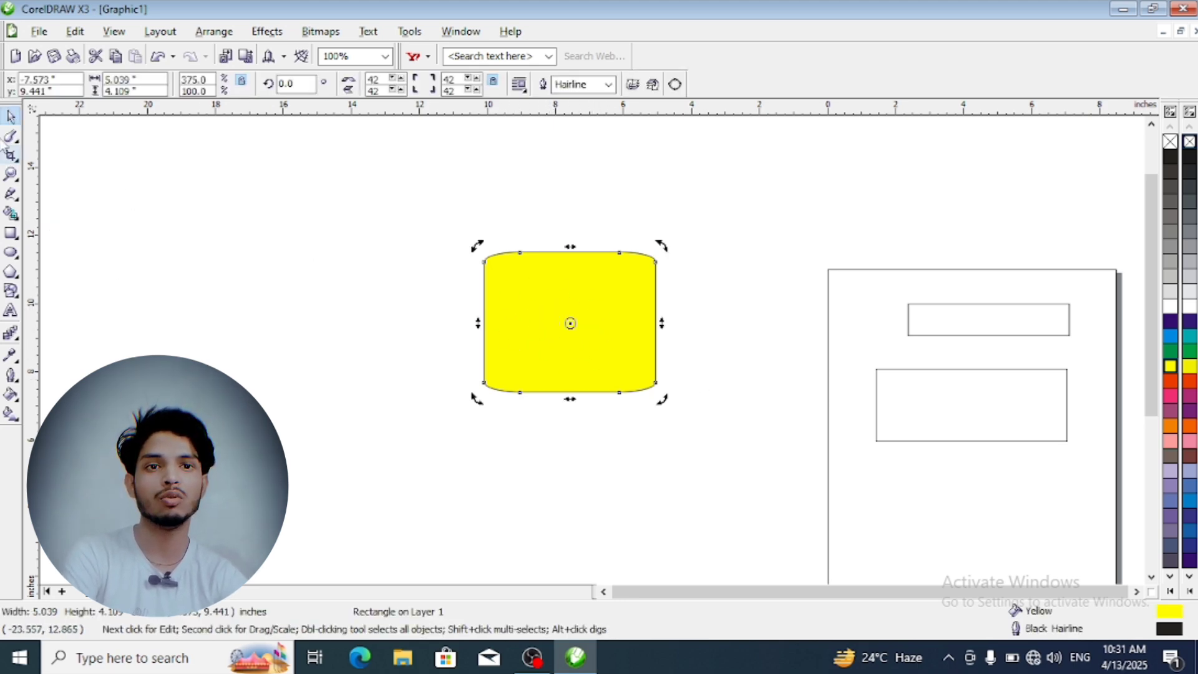
left_click(12, 137)
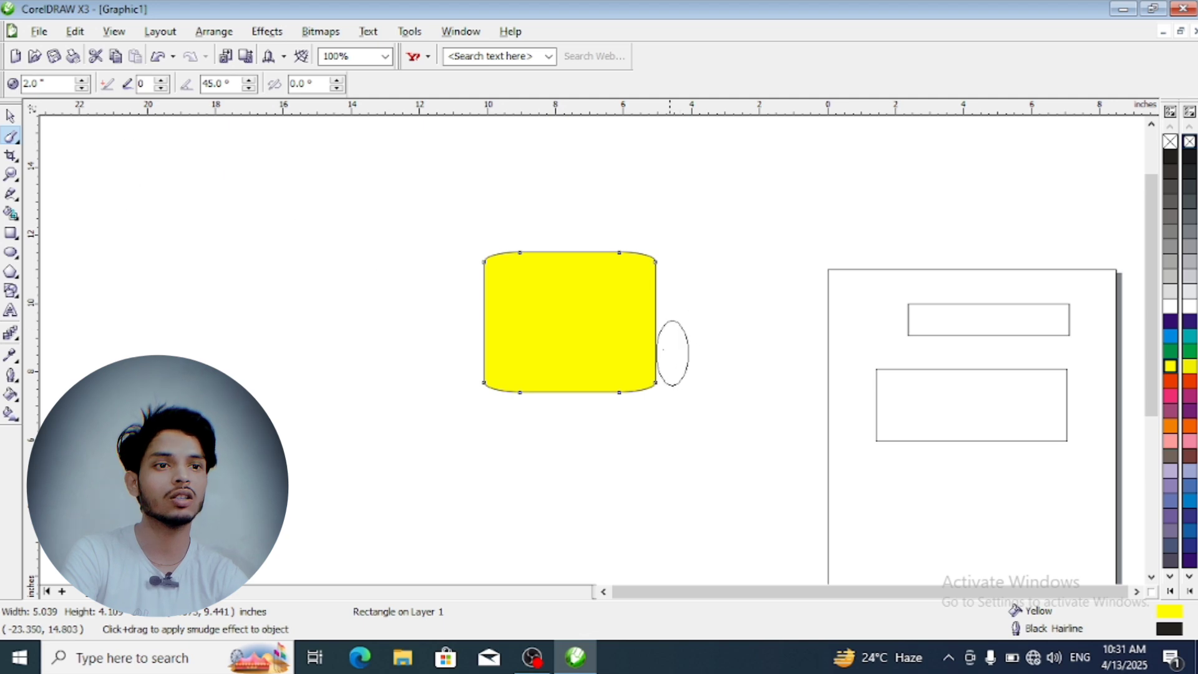
mouse_move(670, 318)
left_mouse_down()
mouse_move(622, 299)
mouse_move(662, 281)
mouse_move(642, 318)
mouse_move(665, 341)
mouse_move(628, 336)
mouse_move(649, 369)
mouse_move(602, 382)
mouse_move(501, 365)
mouse_move(476, 337)
mouse_move(469, 292)
mouse_move(500, 261)
mouse_move(643, 268)
left_mouse_up()
mouse_move(644, 196)
left_mouse_down()
mouse_move(604, 224)
mouse_move(561, 294)
left_mouse_up()
mouse_move(646, 210)
left_mouse_down()
mouse_move(587, 286)
mouse_move(597, 221)
mouse_move(564, 205)
mouse_move(542, 258)
mouse_move(520, 206)
mouse_move(531, 259)
left_mouse_up()
mouse_move(383, 254)
left_mouse_down()
mouse_move(465, 304)
mouse_move(439, 264)
mouse_move(476, 282)
mouse_move(434, 341)
mouse_move(460, 329)
left_mouse_up()
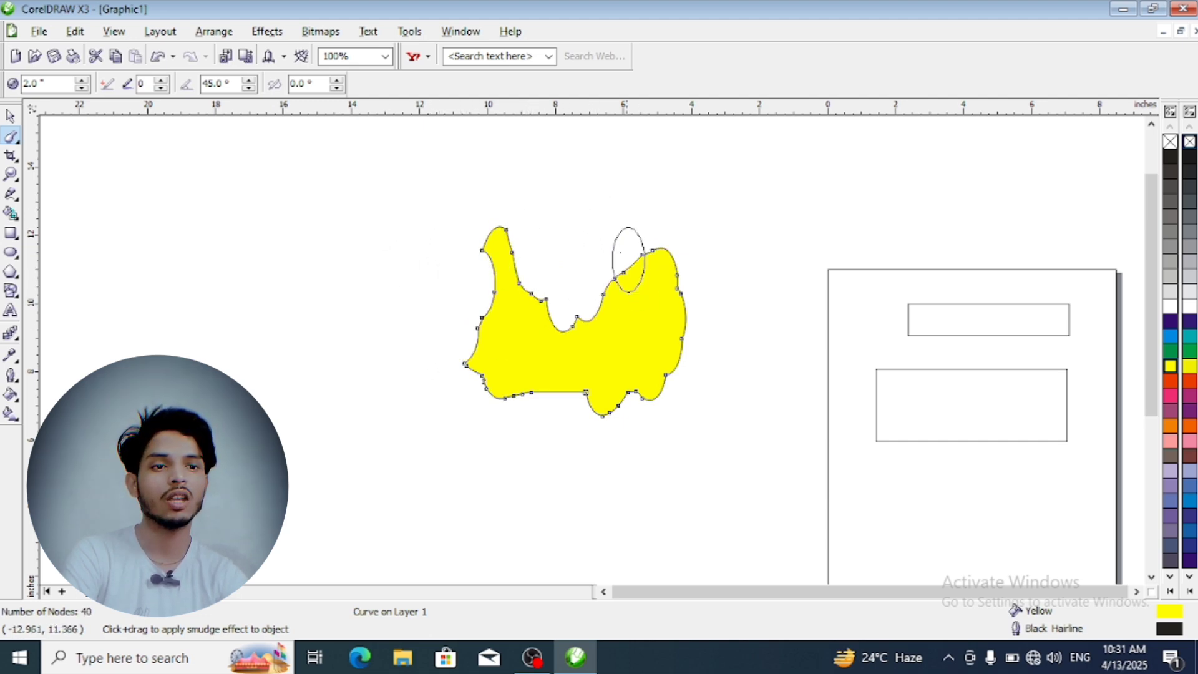
left_click_drag(626, 237, 631, 281)
left_click_drag(568, 250, 594, 281)
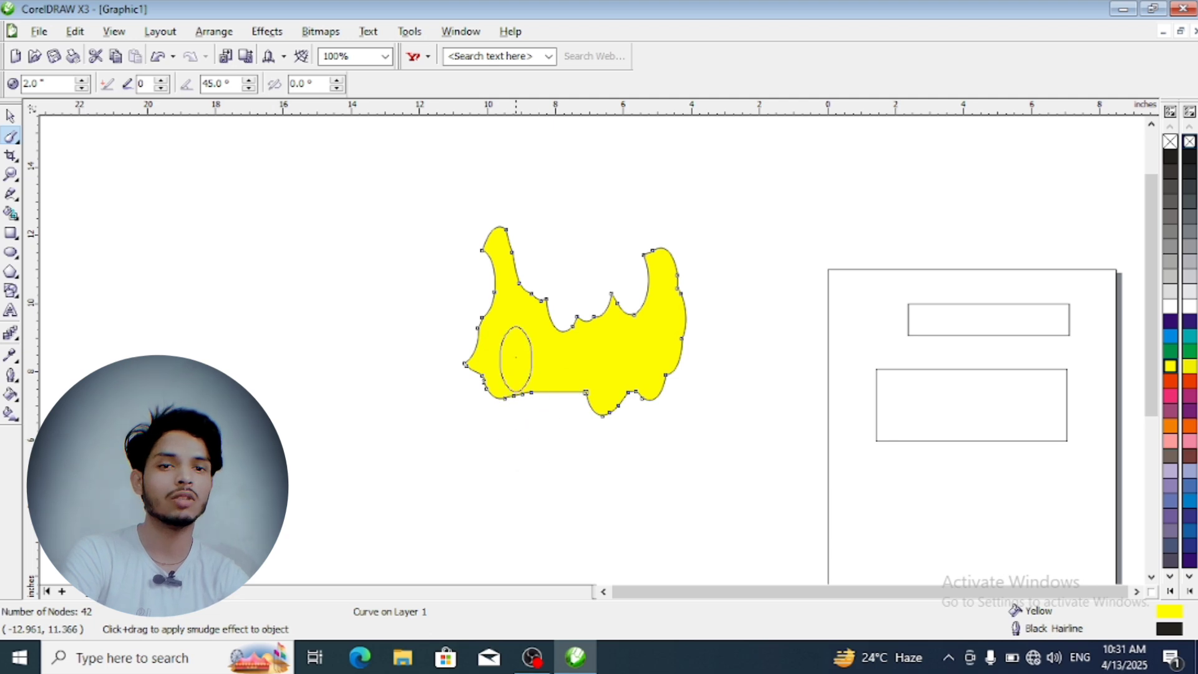
left_click_drag(523, 385, 519, 416)
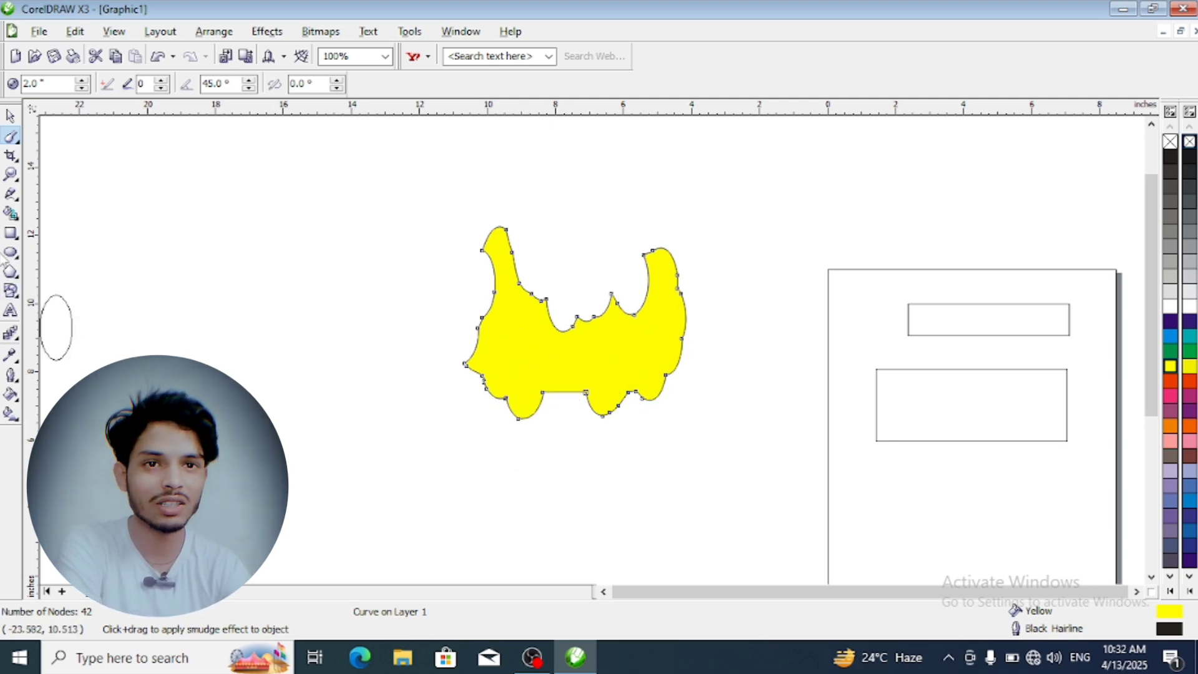
left_click(19, 144)
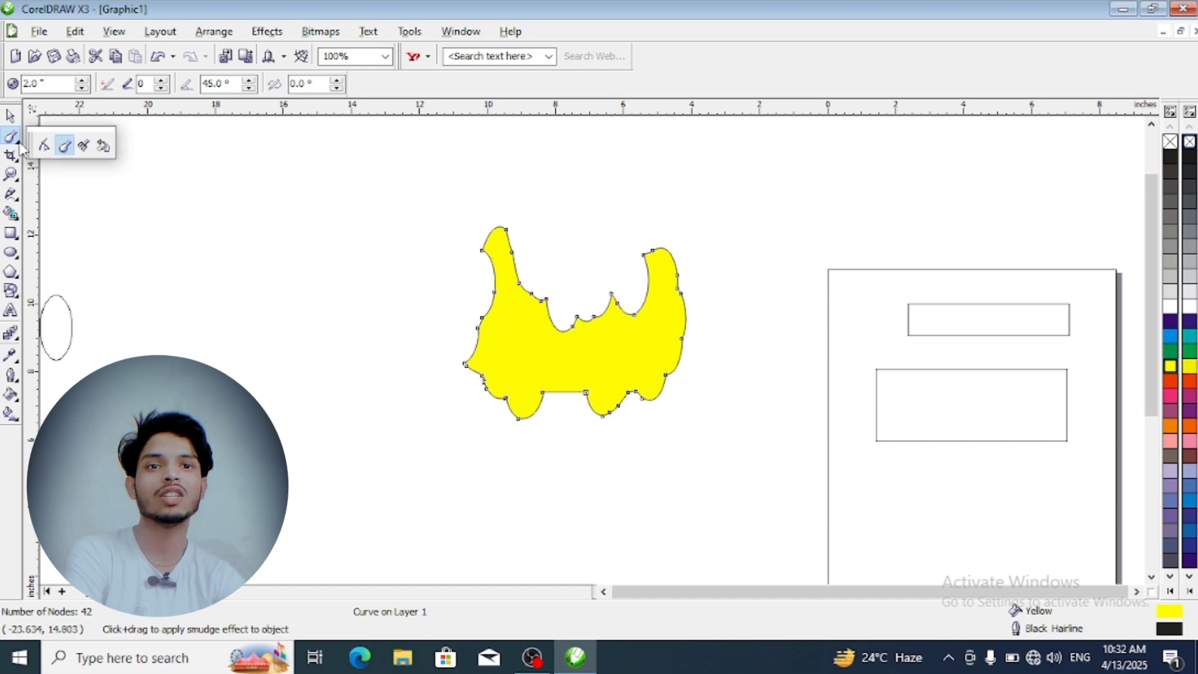
left_click(85, 147)
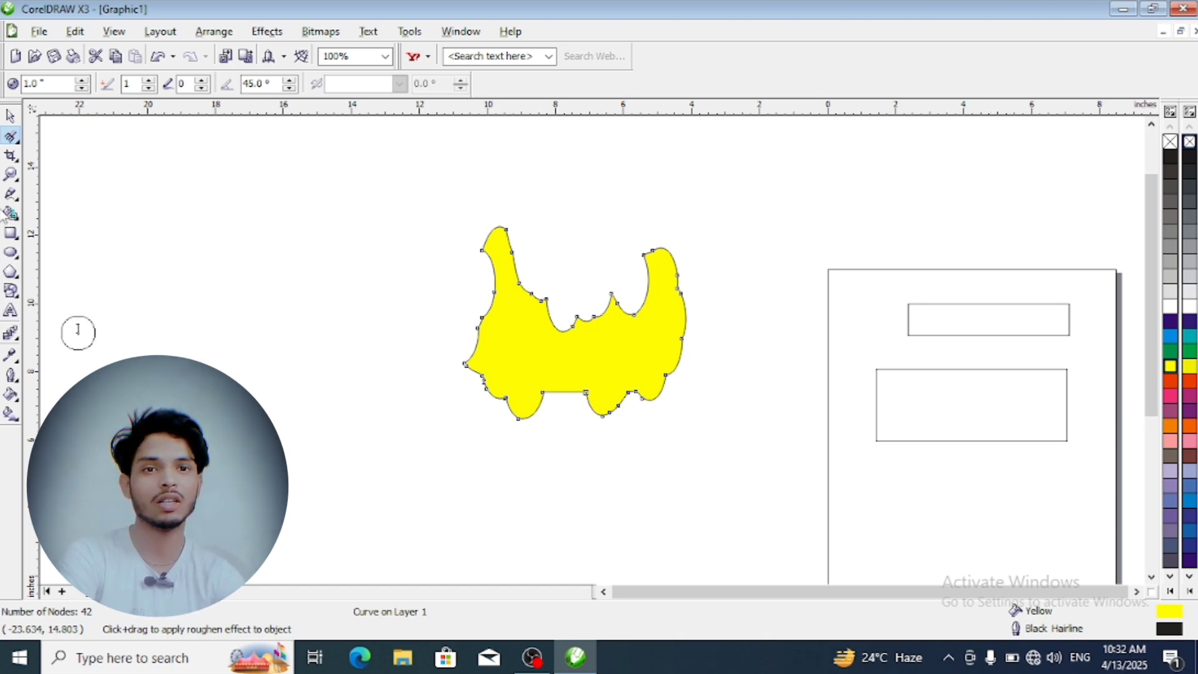
left_click(10, 115)
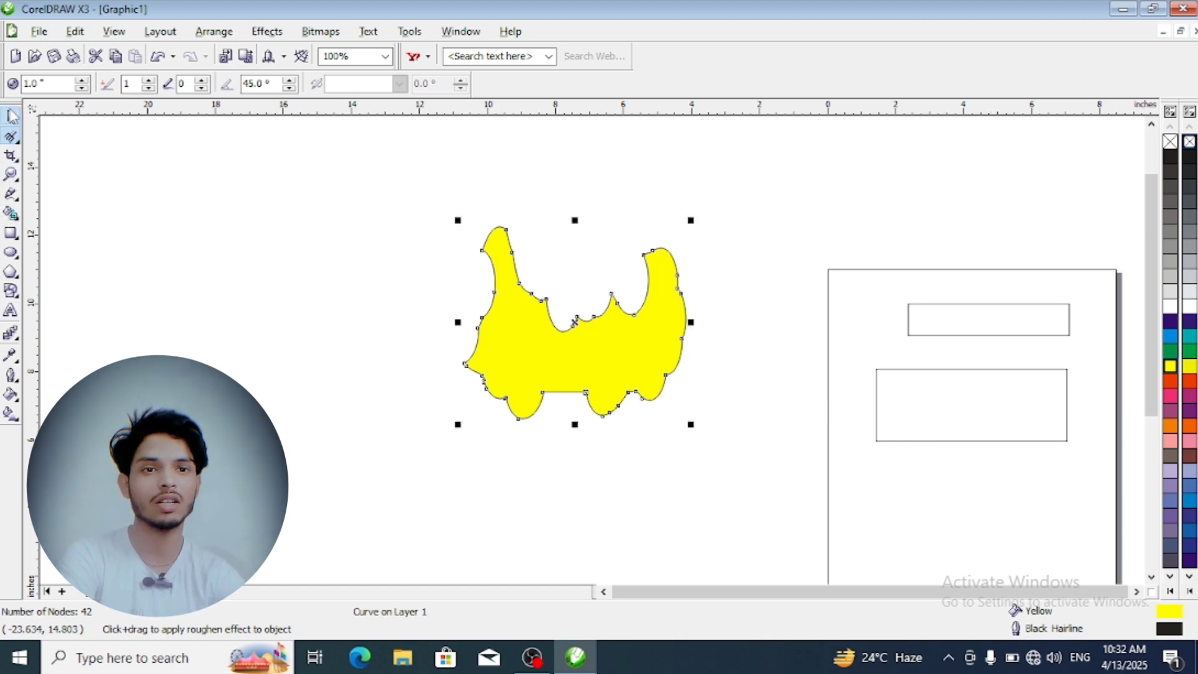
- Draw a rectangle of about 9.2 × 3.5 inches to the left of the yellow shape
left_click(10, 234)
left_click_drag(100, 305, 412, 425)
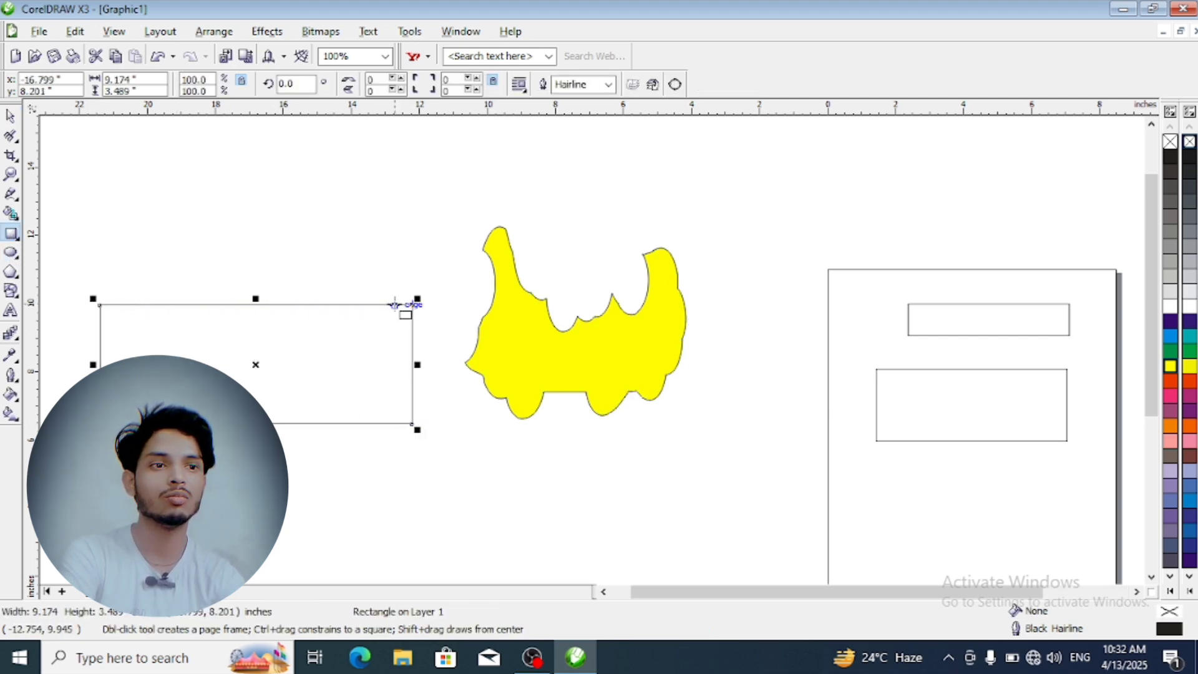
scroll(203, 321, "up", 1)
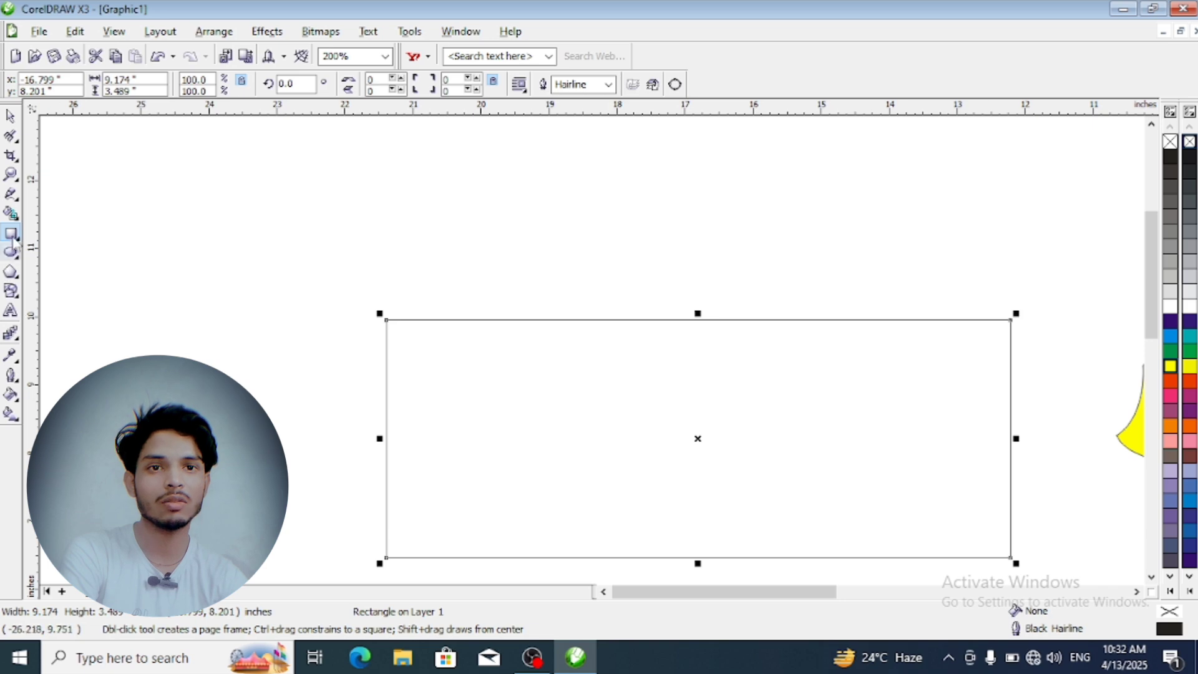
- Convert the new rectangle to curves and roughen its top, left and half its bottom edge with a 0.5-inch Roughen Brush
left_click(17, 142)
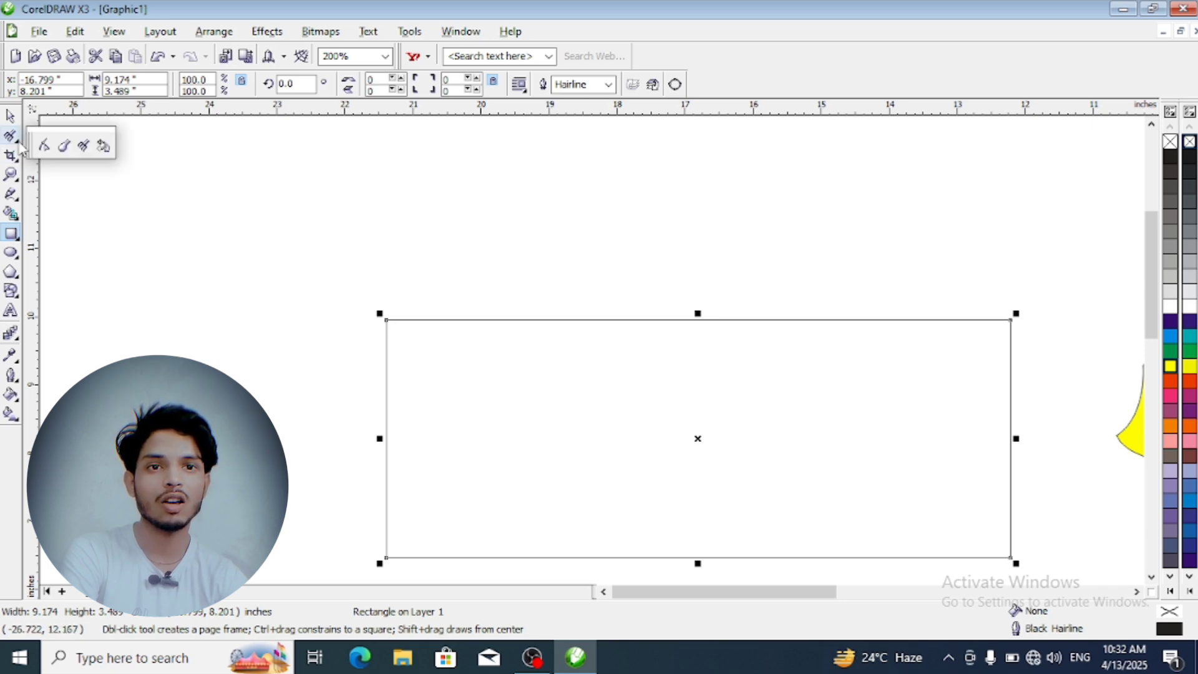
left_click(83, 145)
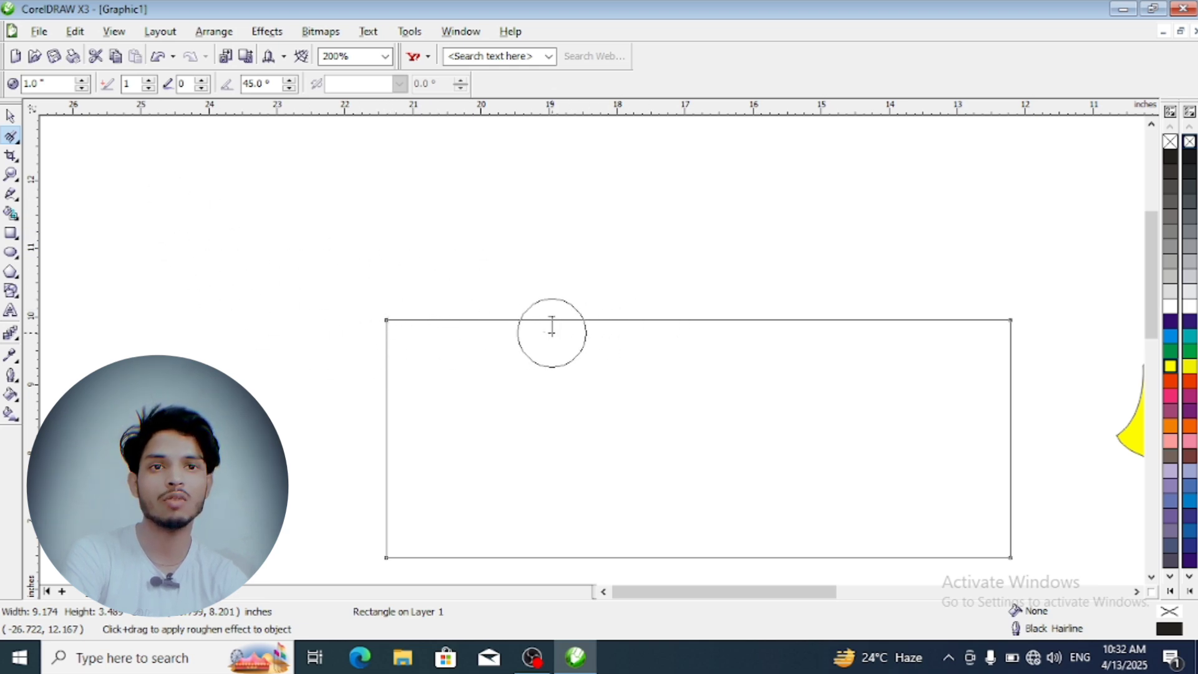
double_click(53, 85)
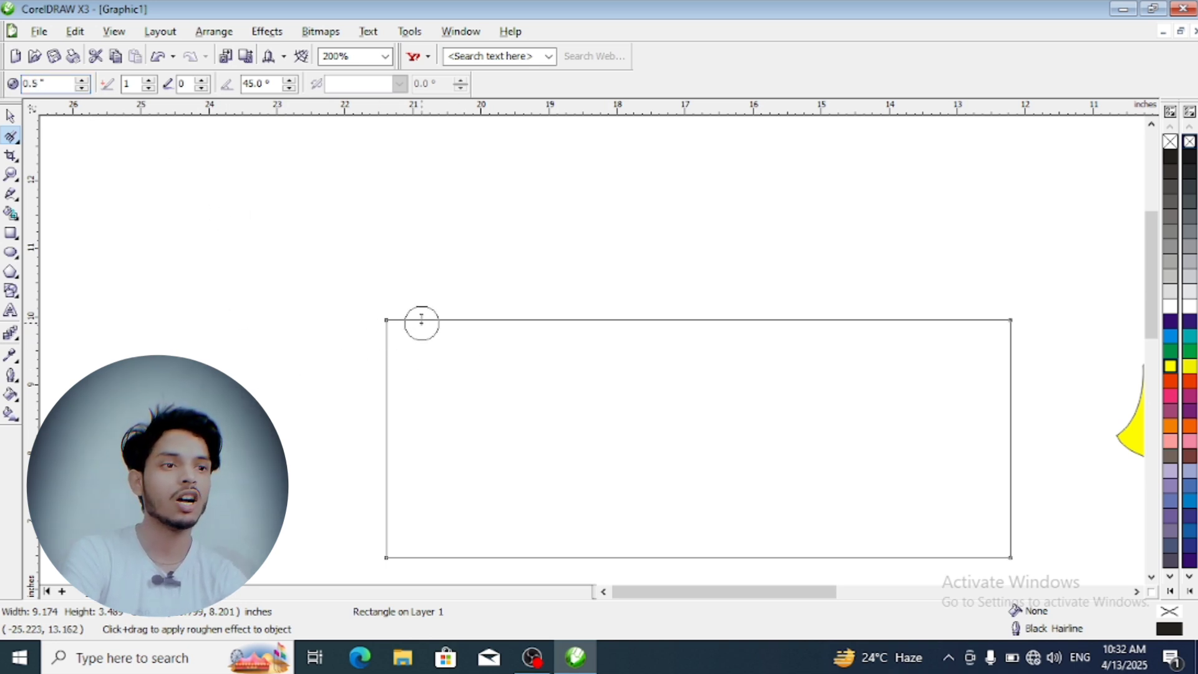
left_click(1009, 322)
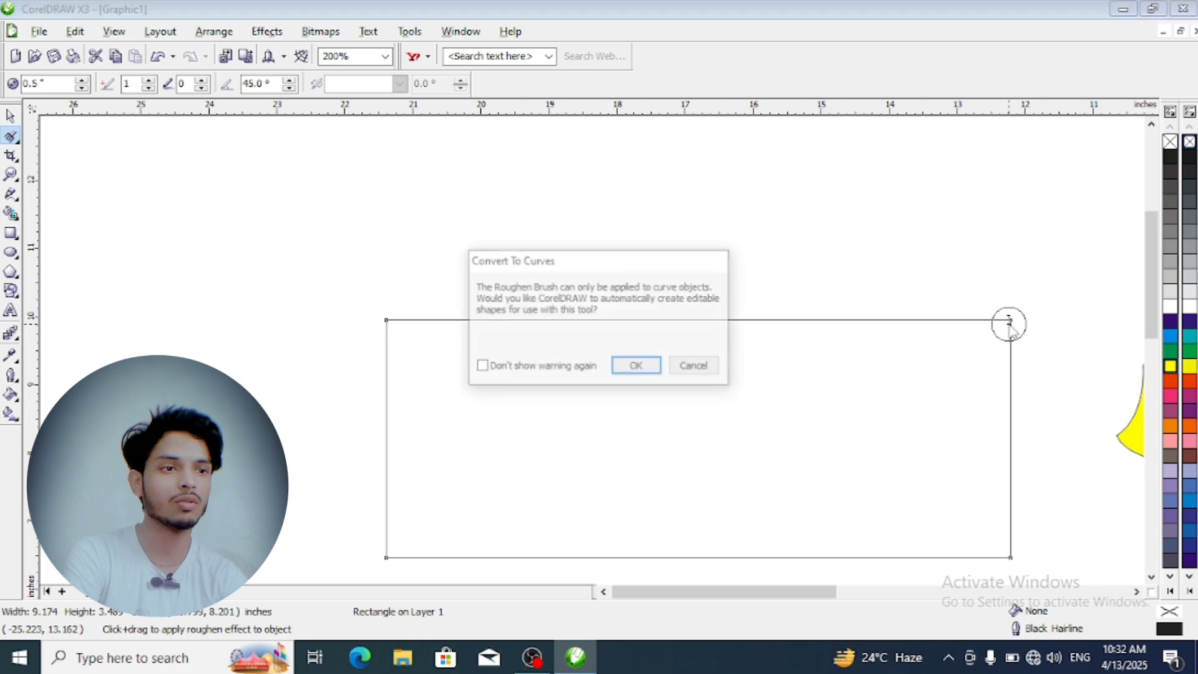
left_click(636, 368)
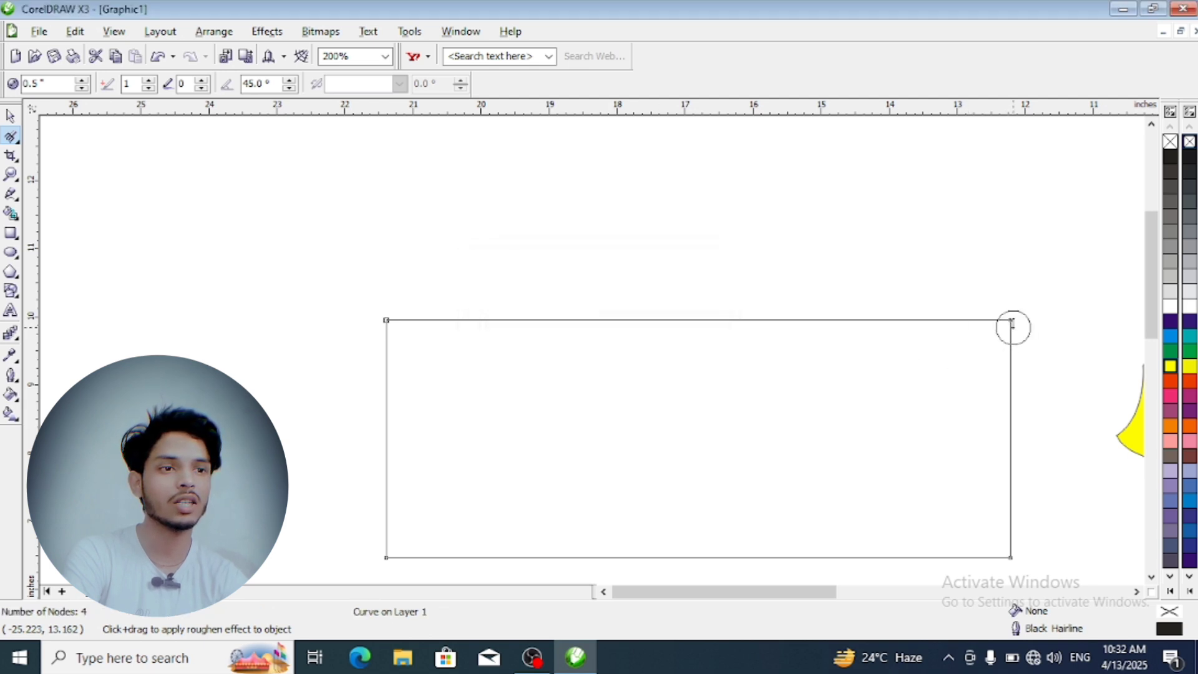
mouse_move(1011, 325)
left_mouse_down()
mouse_move(377, 317)
mouse_move(391, 387)
mouse_move(389, 556)
mouse_move(699, 561)
left_mouse_up()
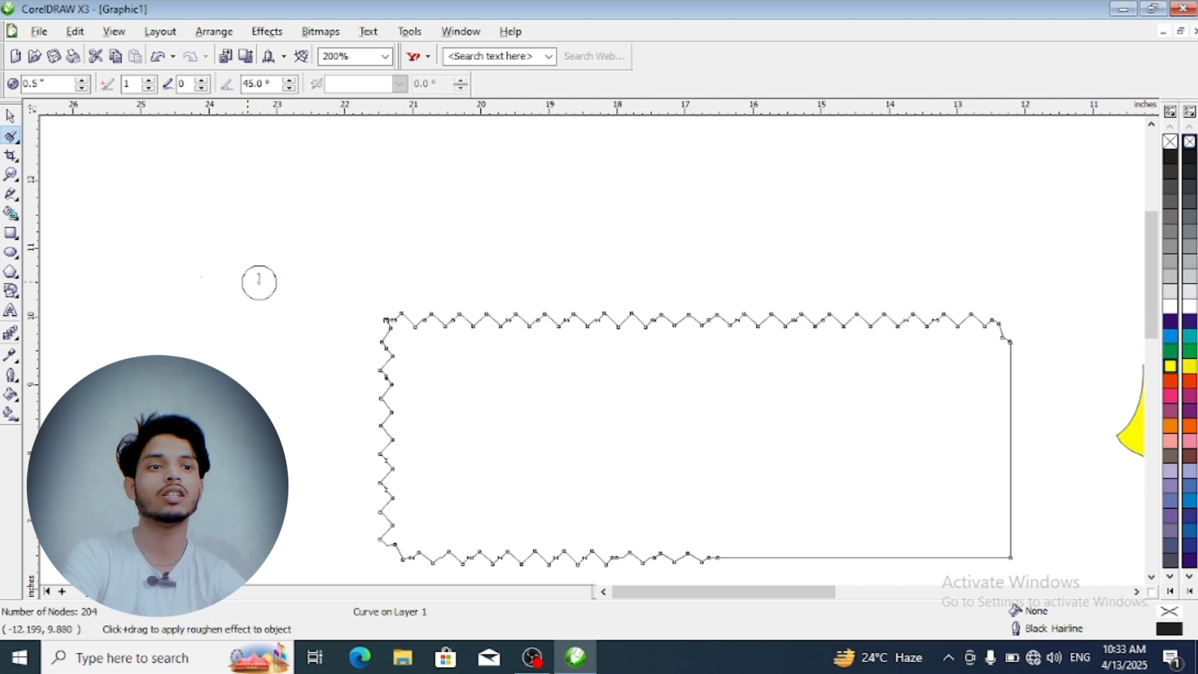
- Fill the roughened rectangle with dark blue and deselect it
left_click(10, 116)
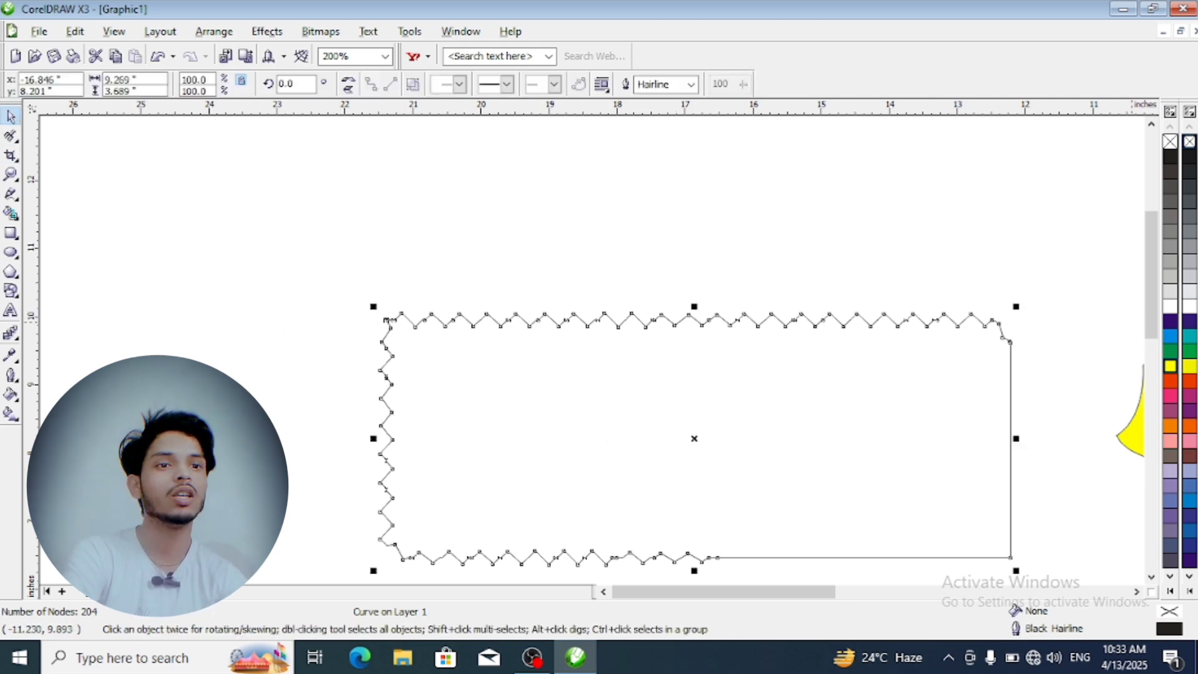
left_click(1170, 322)
key("Escape")
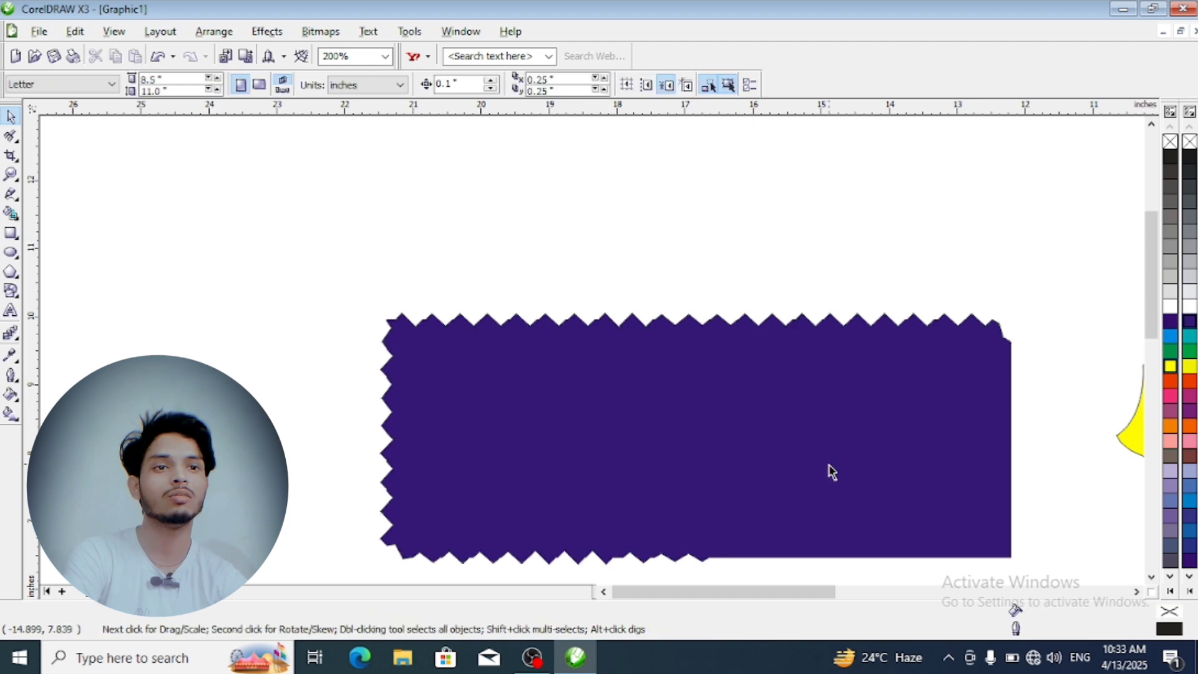
- Rotate the blue shape about 190 degrees around the page's upper-left corner with the Free Transform tool
left_click(591, 350)
scroll(562, 343, "down", 2)
scroll(594, 339, "up", 1)
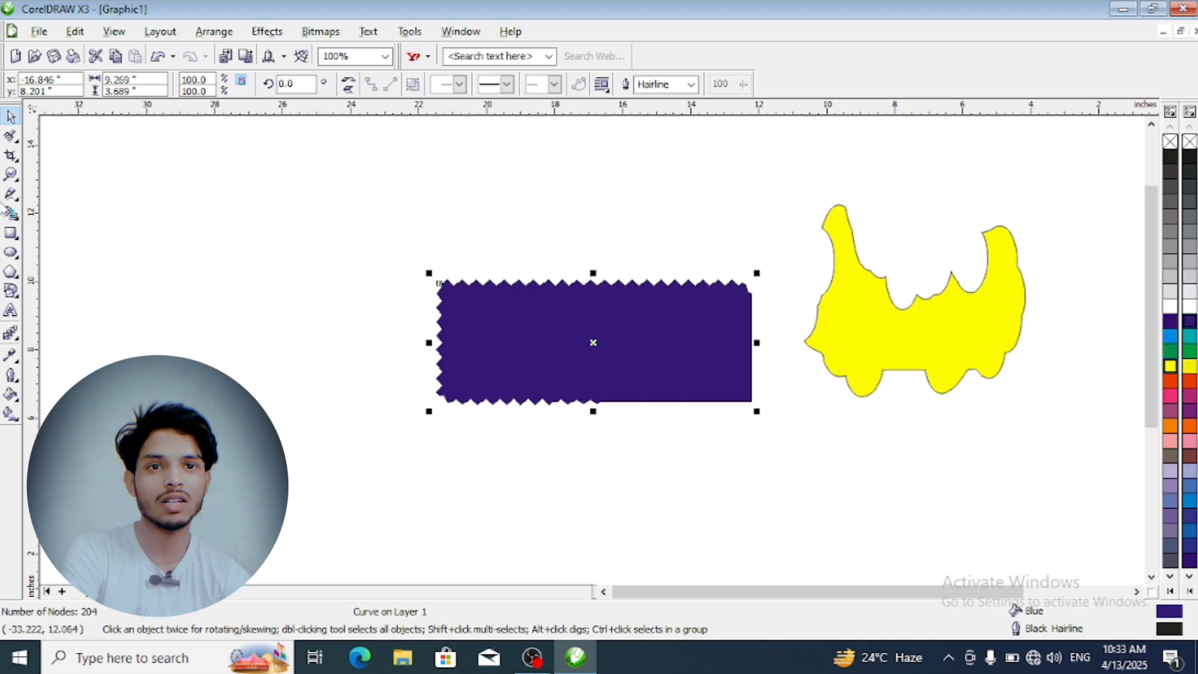
left_click(17, 141)
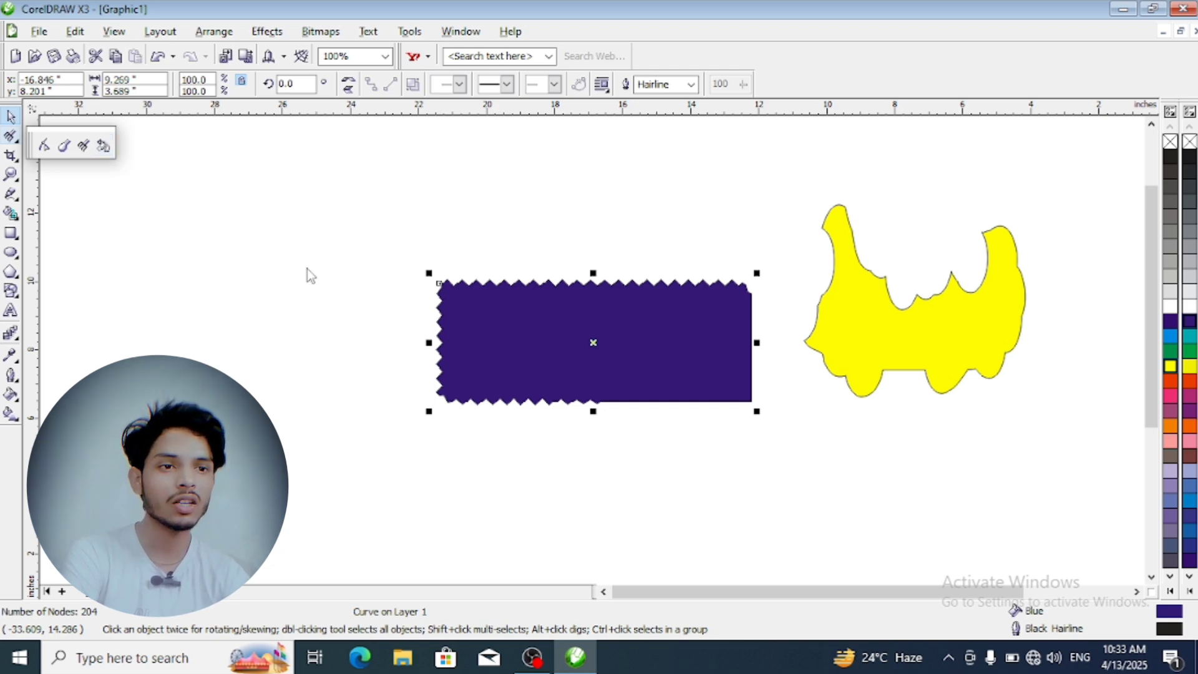
scroll(541, 355, "down", 1)
scroll(593, 351, "down", 1)
scroll(577, 358, "up", 1)
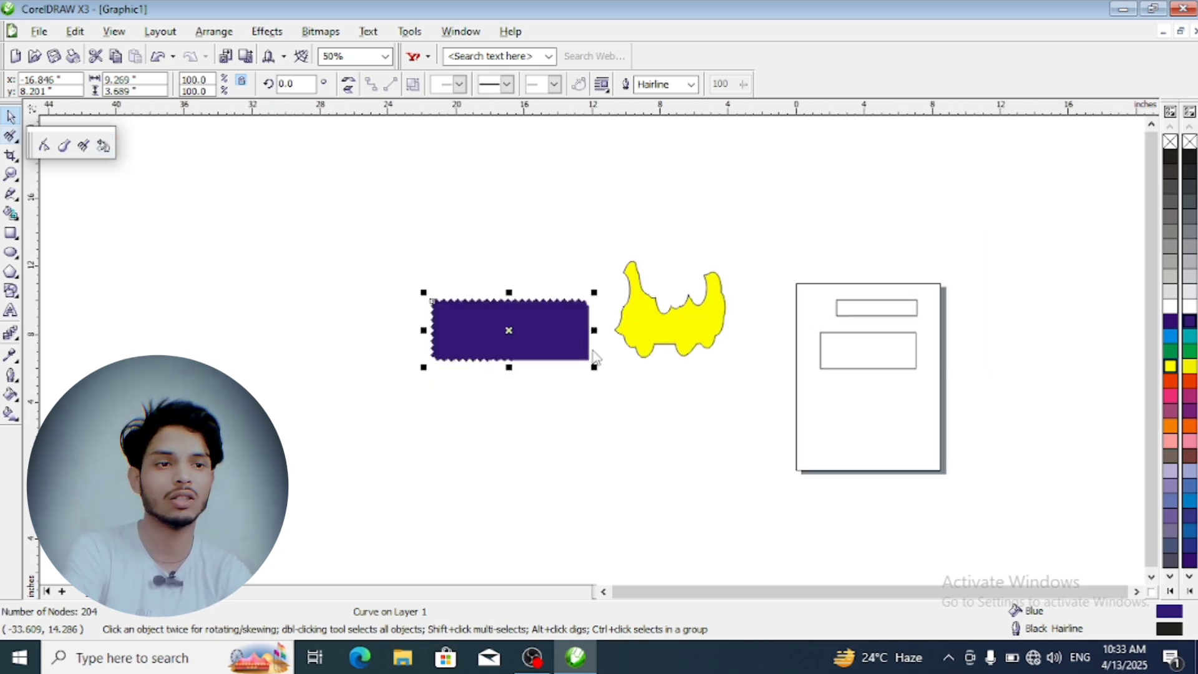
scroll(591, 361, "down", 1)
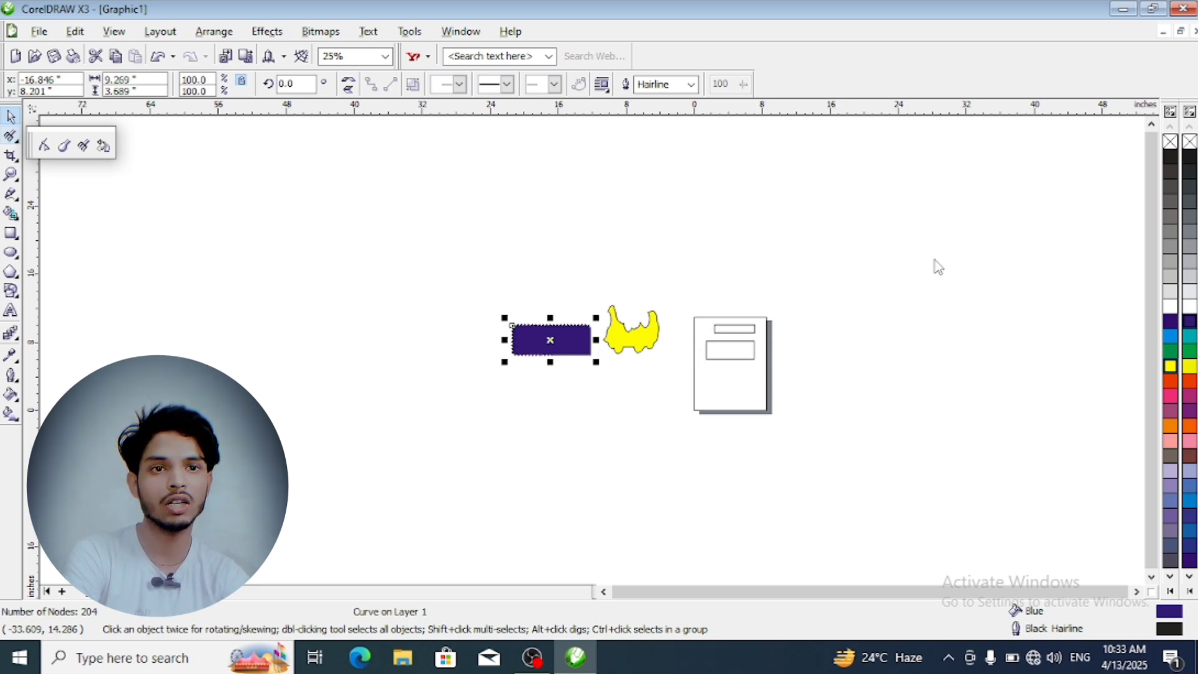
left_click(103, 146)
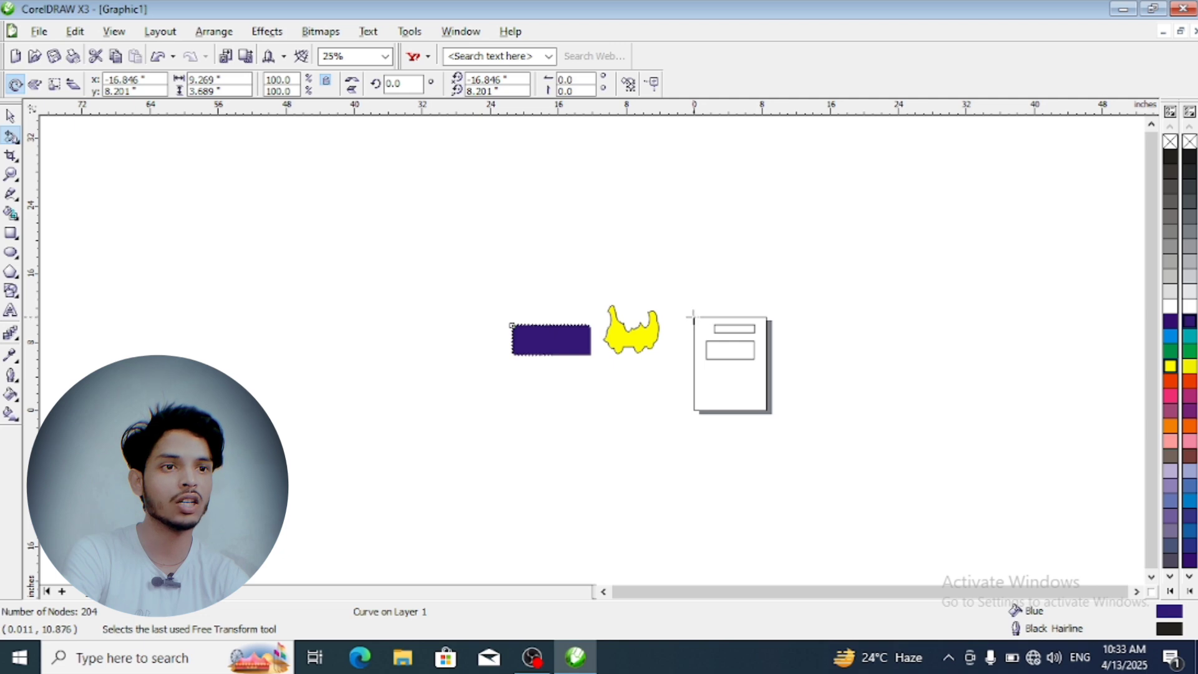
left_click_drag(693, 319, 641, 322)
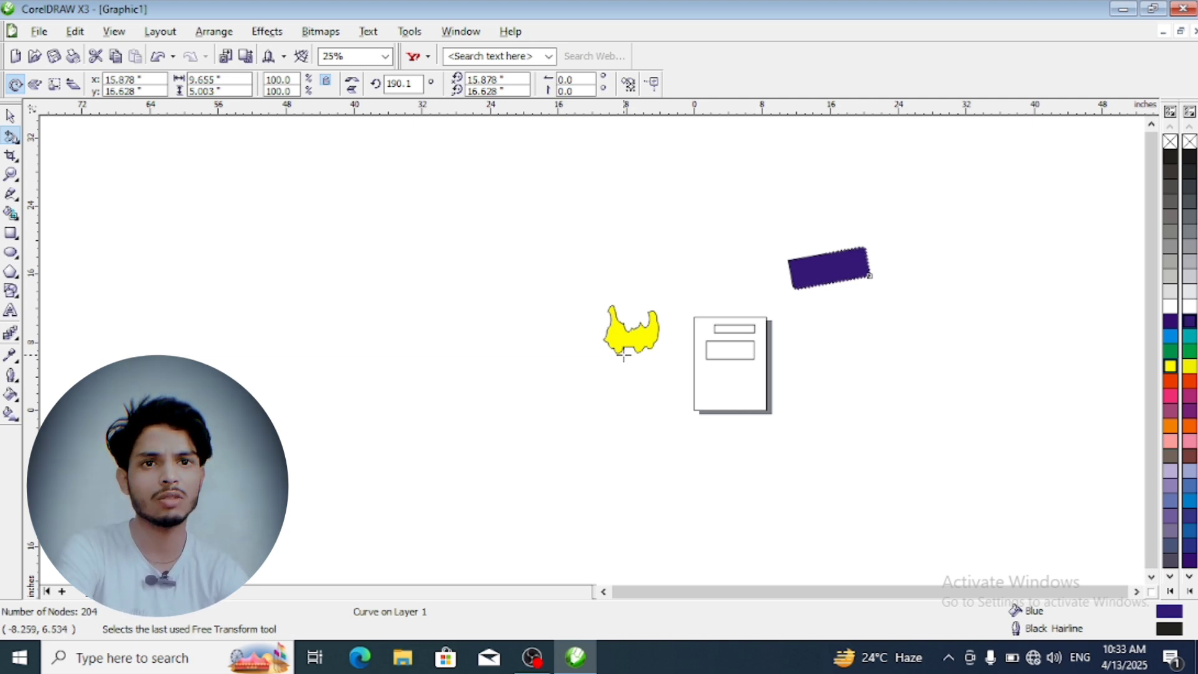
- Crop the yellow shape to its left part using a crop area of about 4.5 × 6.6 inches
left_click(11, 155)
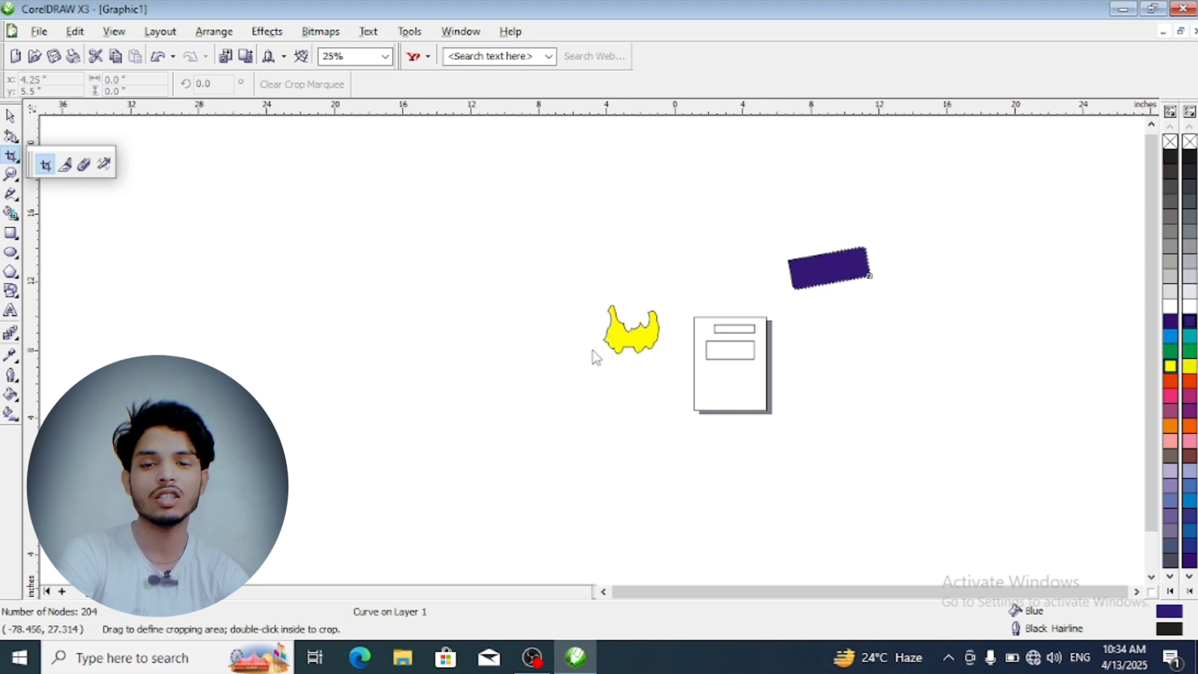
scroll(668, 346, "up", 2)
scroll(594, 356, "up", 1)
scroll(594, 357, "down", 1)
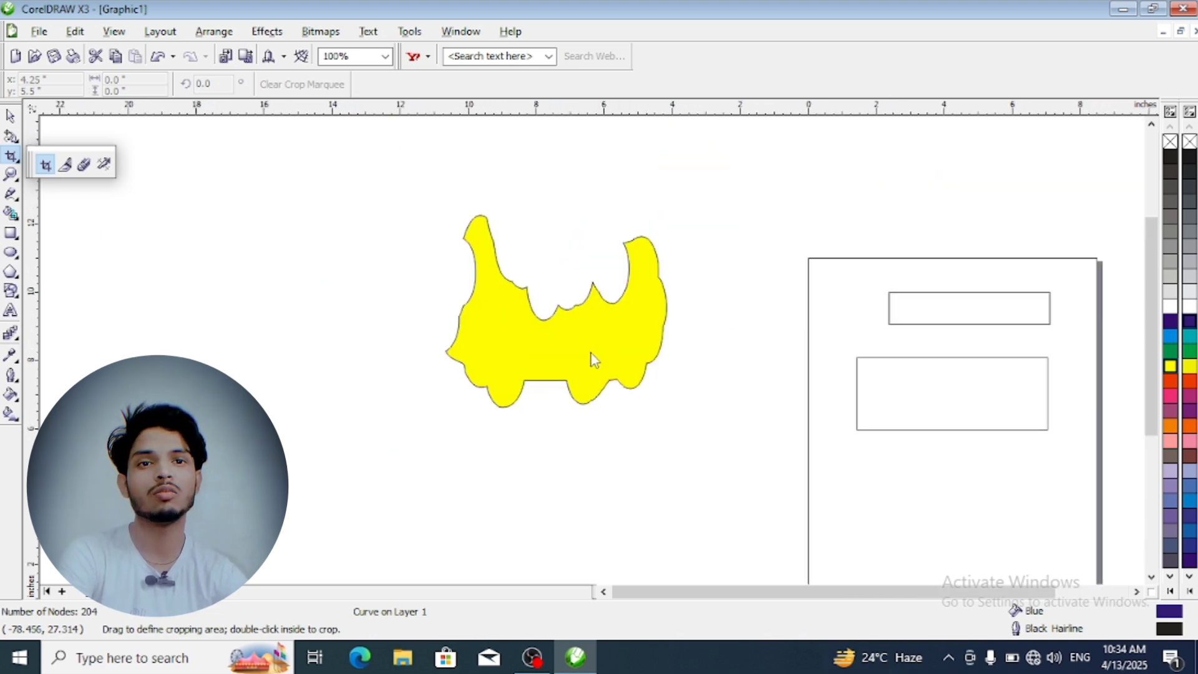
left_click(11, 116)
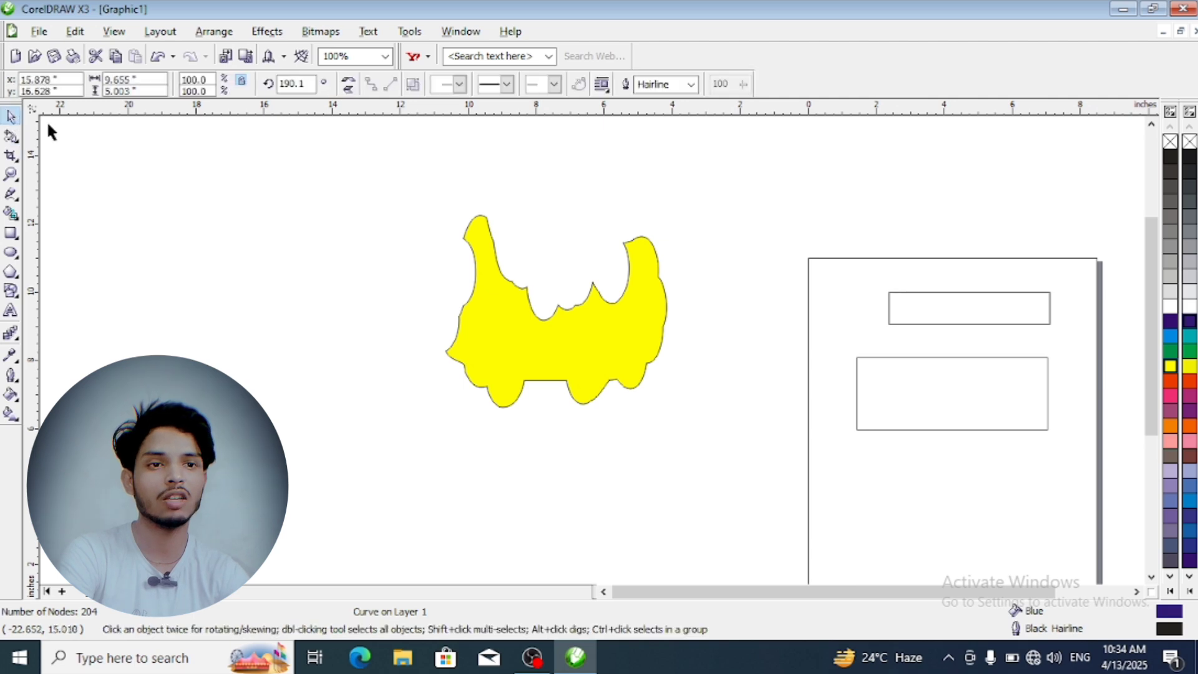
left_click(645, 343)
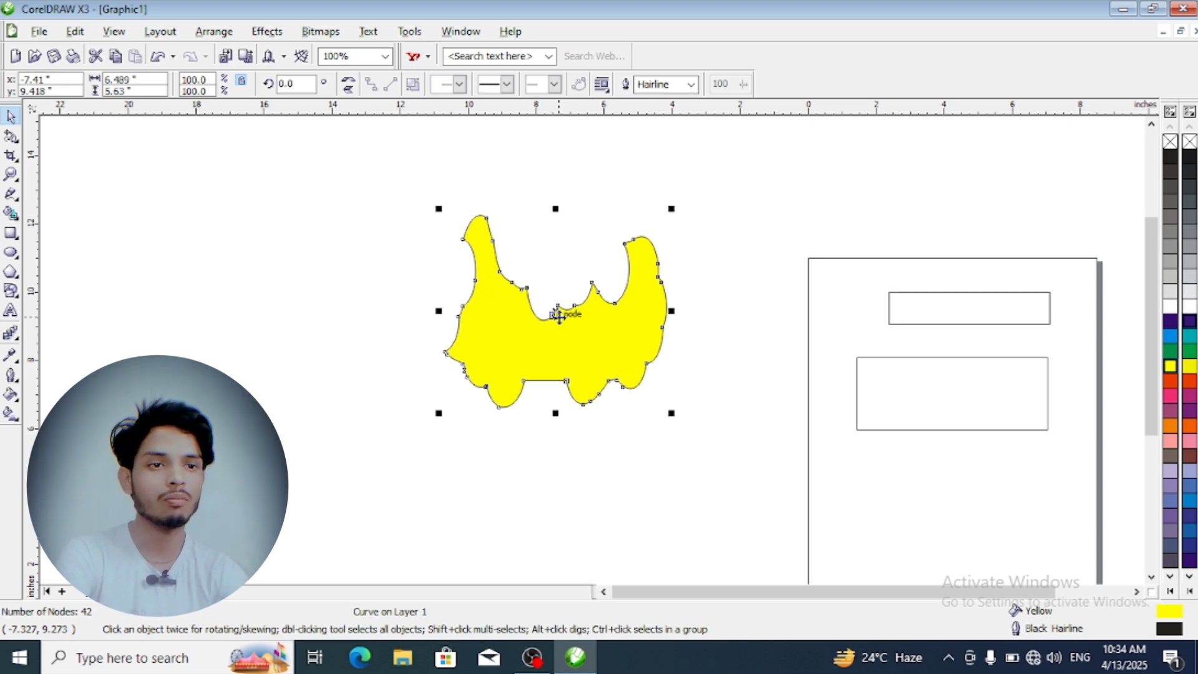
left_click(558, 337)
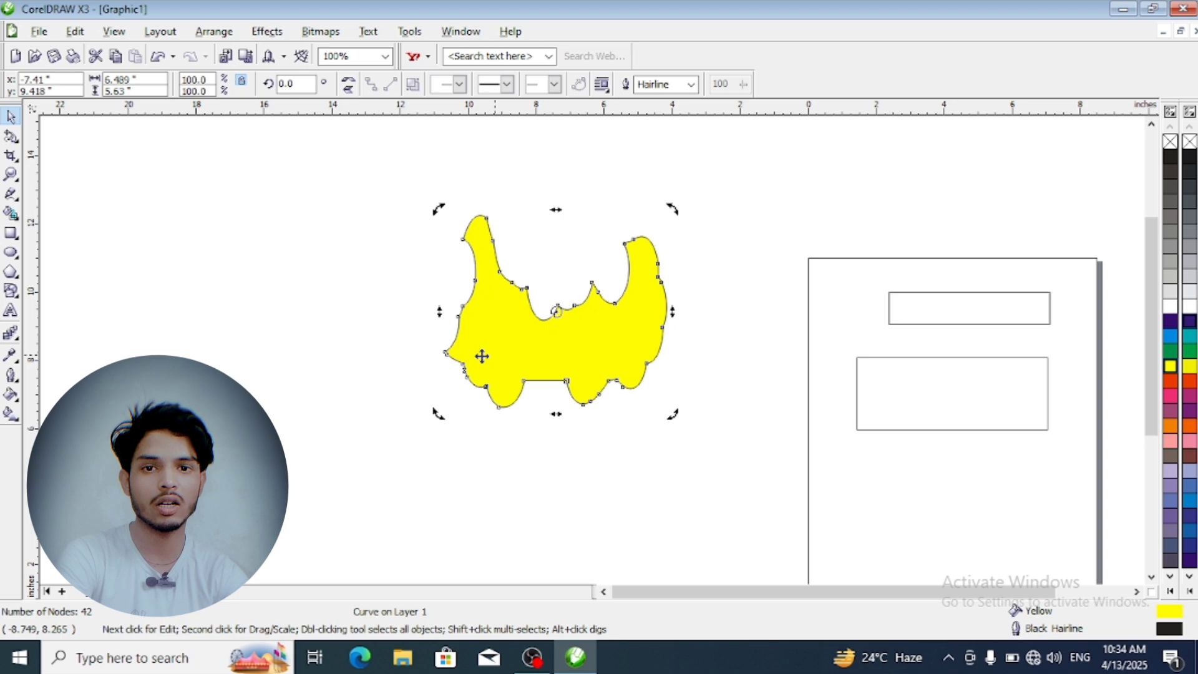
left_click(612, 329)
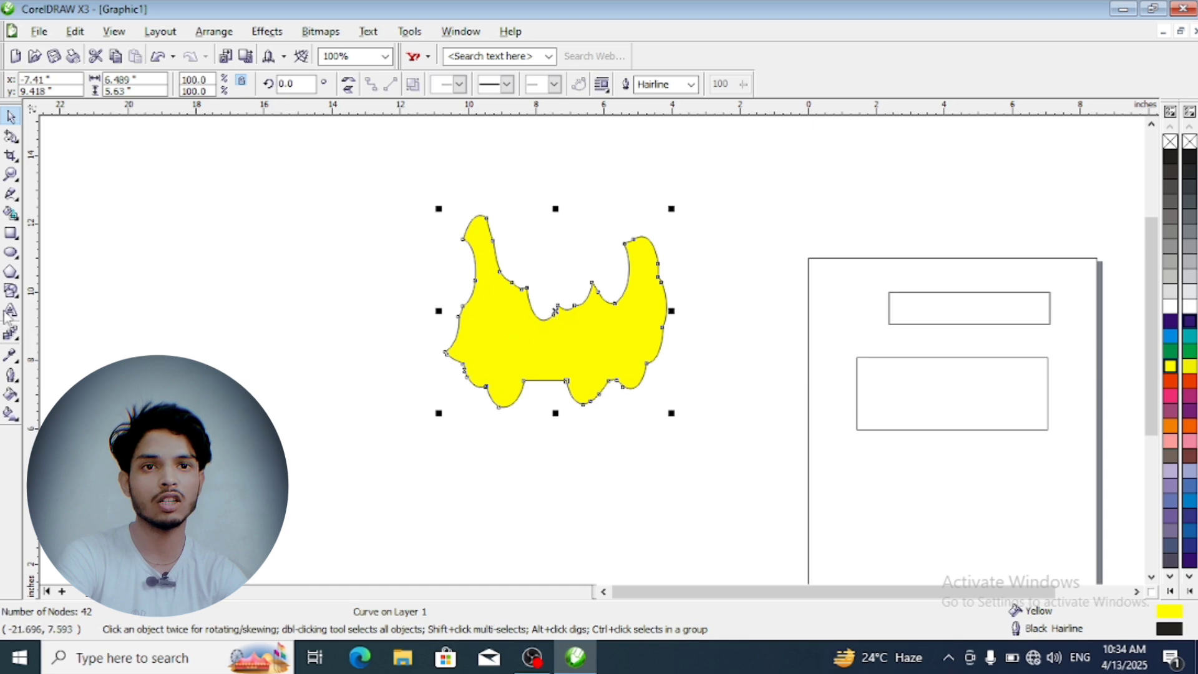
left_click(12, 156)
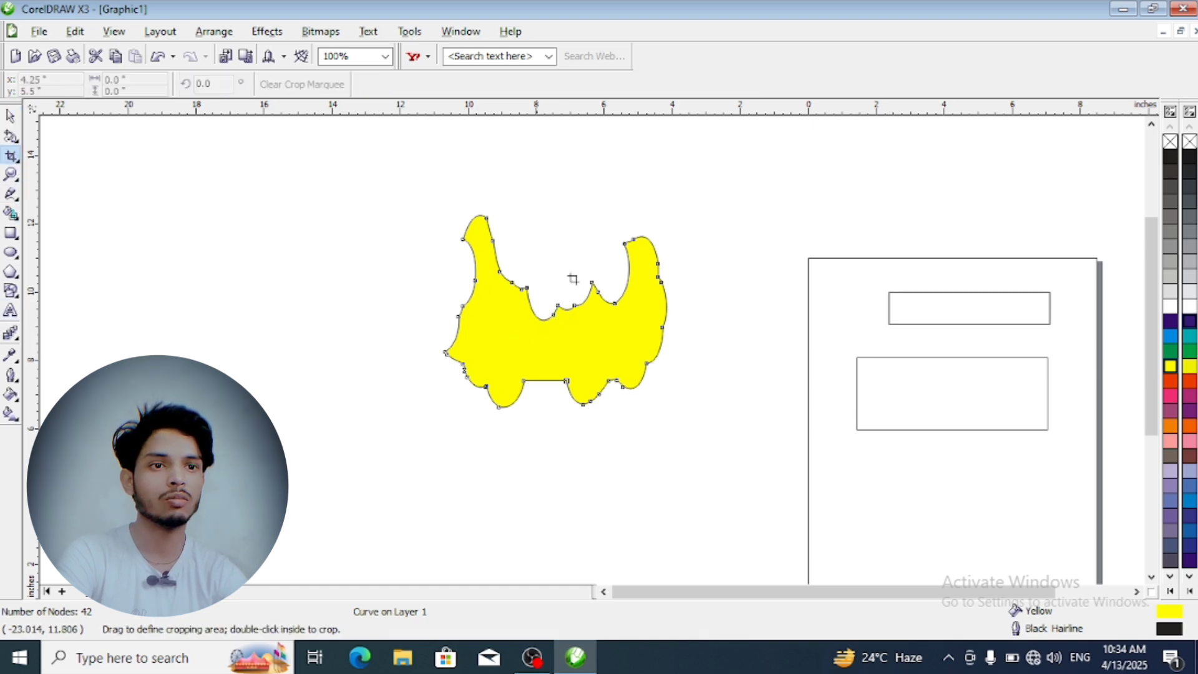
left_click_drag(419, 195, 573, 420)
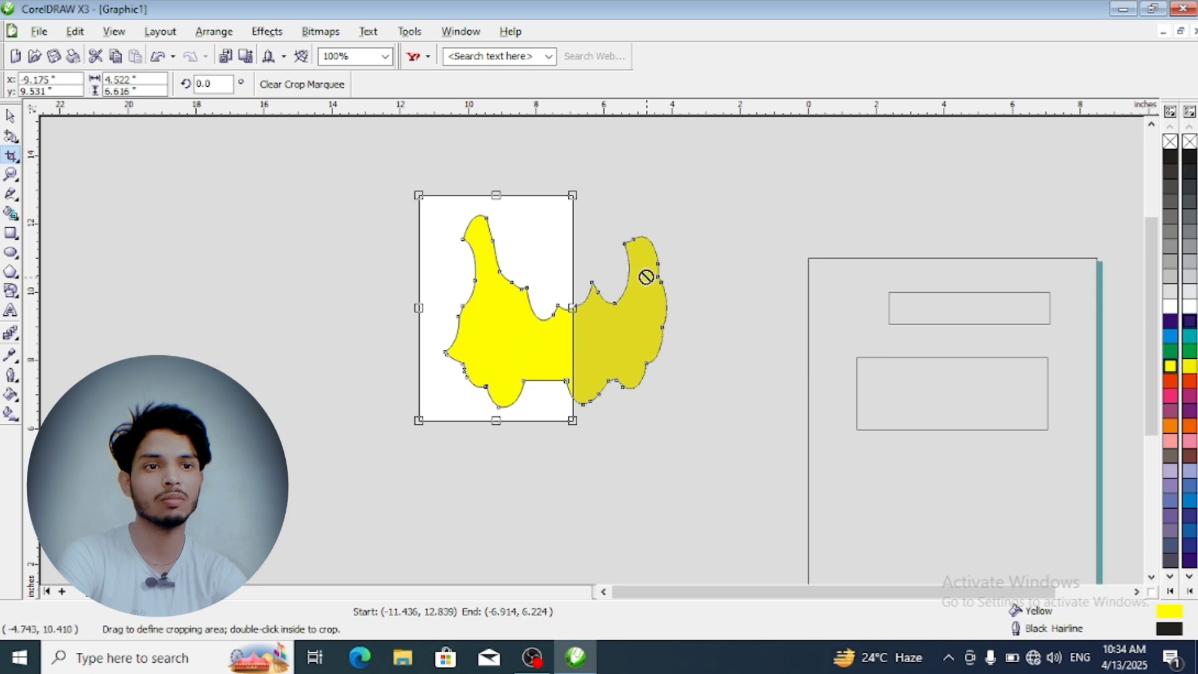
double_click(496, 328)
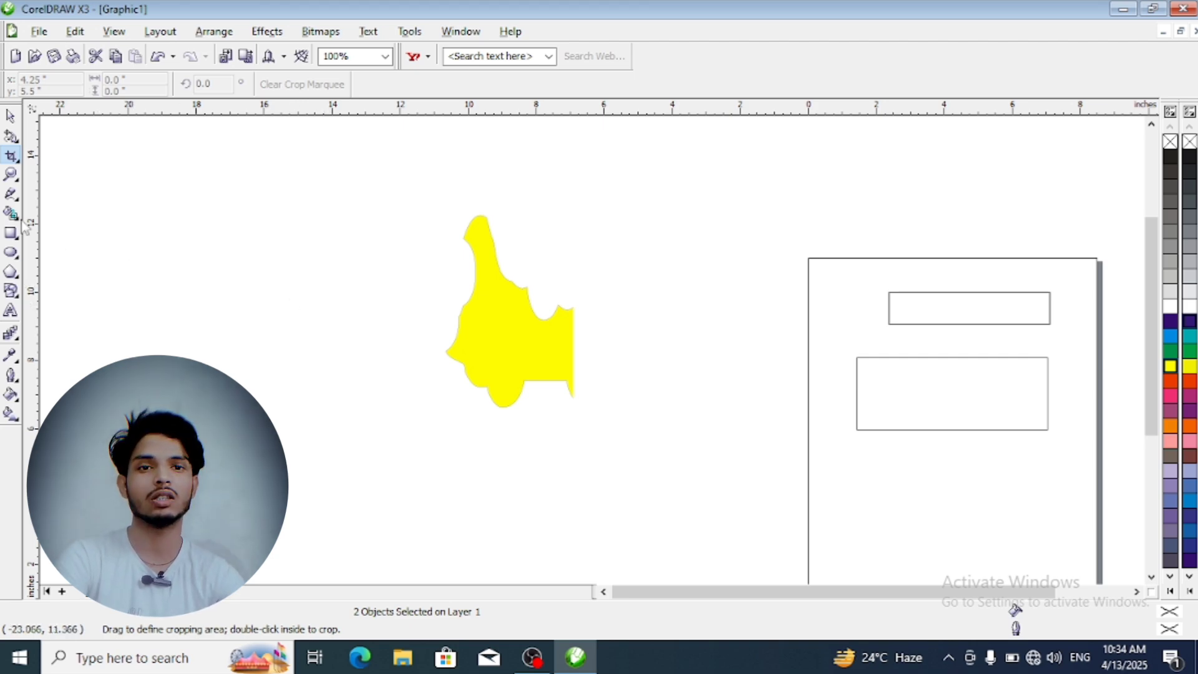
- Draw a rectangle of about 6.3 × 2.3 inches between the cropped yellow shape and the page
left_click(17, 161)
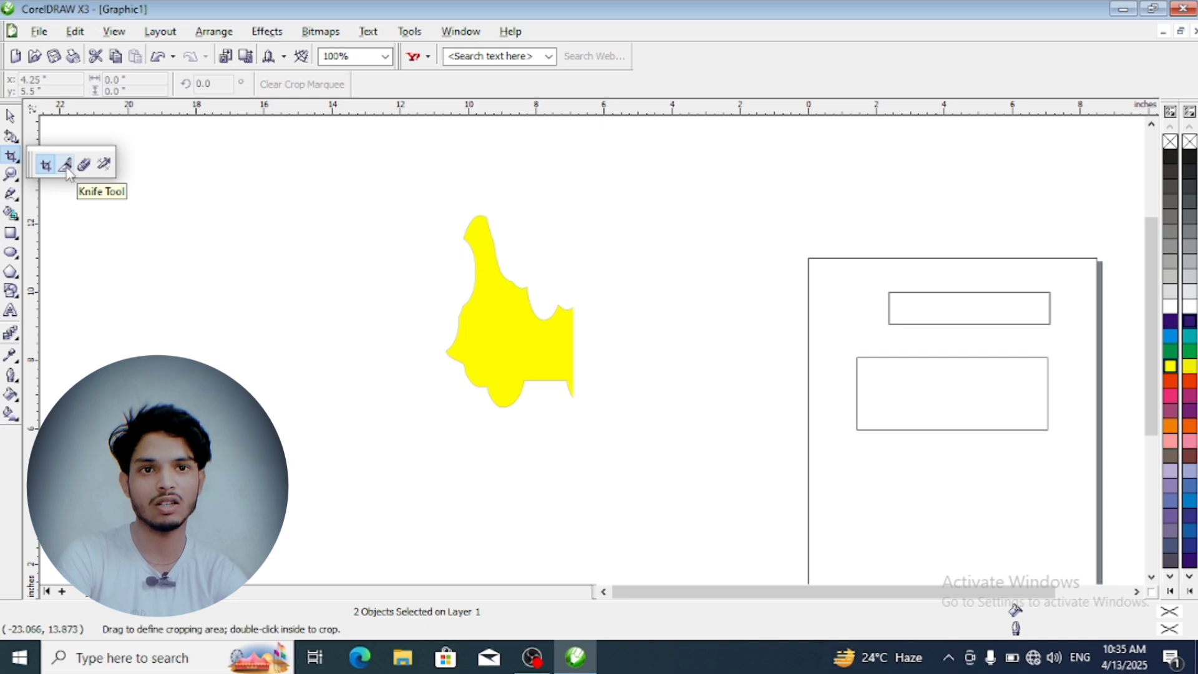
left_click(10, 233)
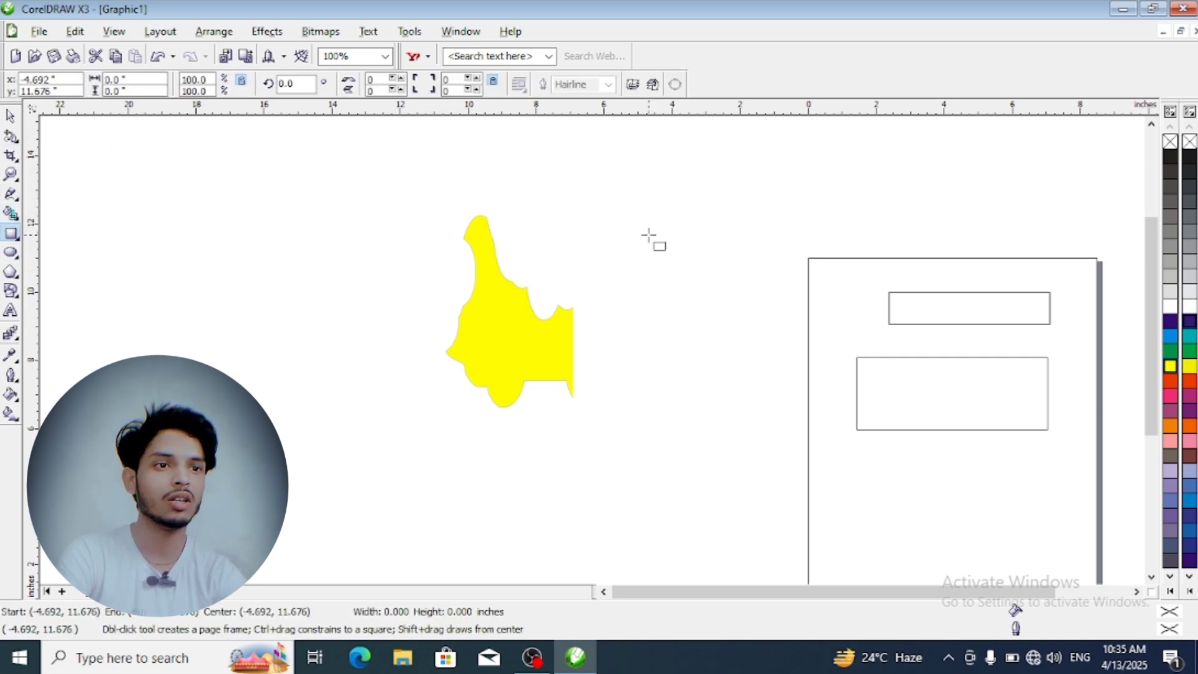
left_click_drag(585, 218, 800, 297)
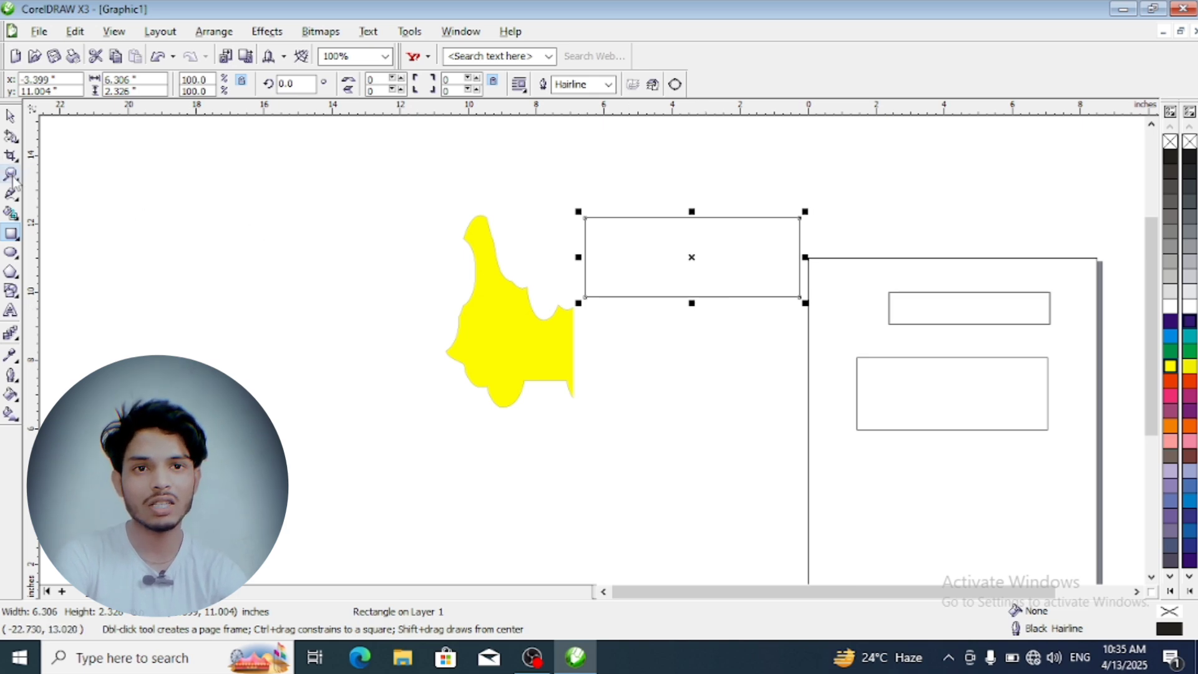
- Cut the new rectangle diagonally from its top edge to its bottom edge with the Knife tool and move the right piece slightly away
left_click(17, 159)
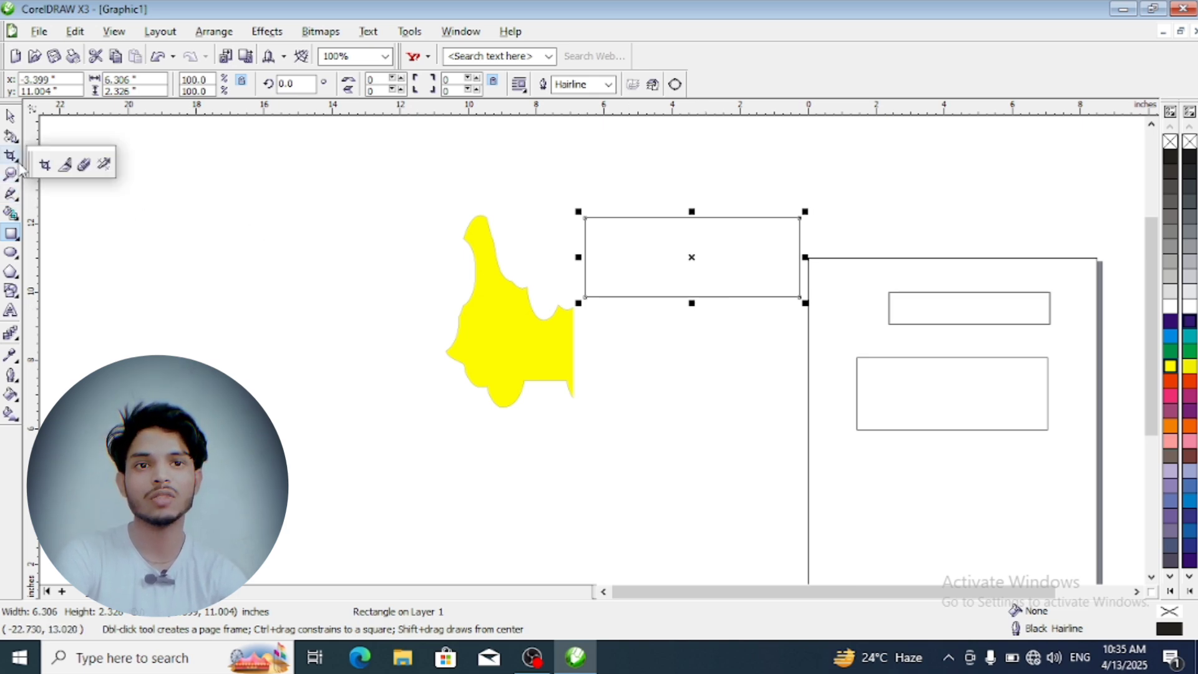
left_click(66, 165)
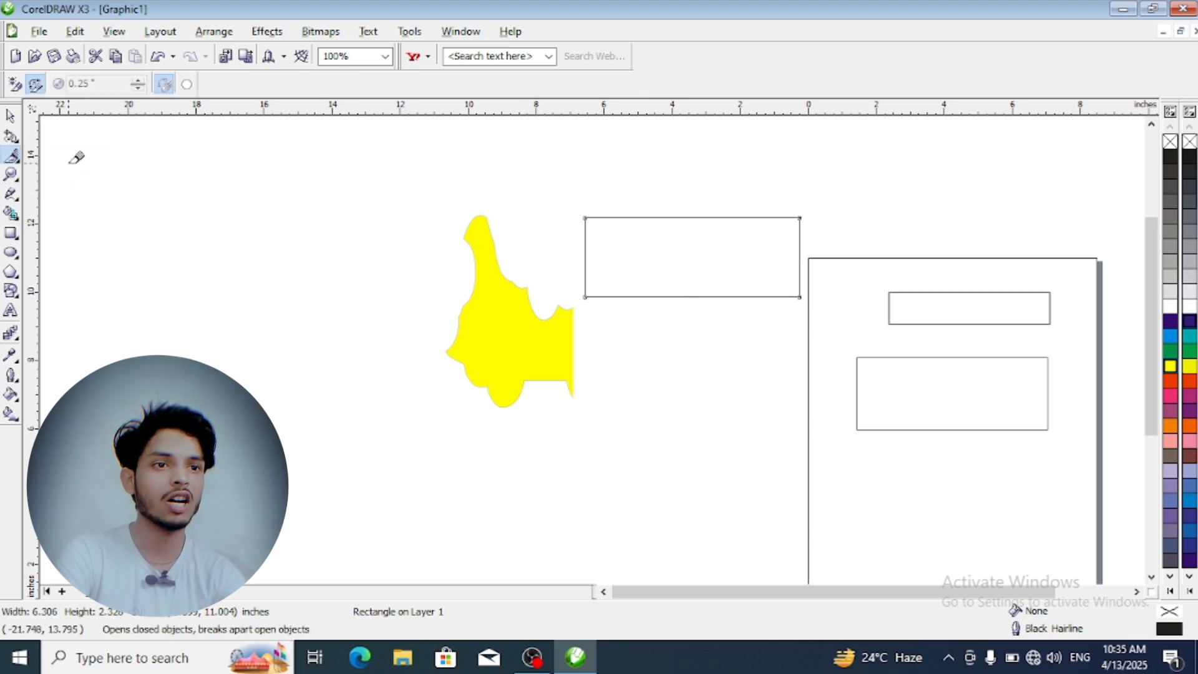
left_click(651, 218)
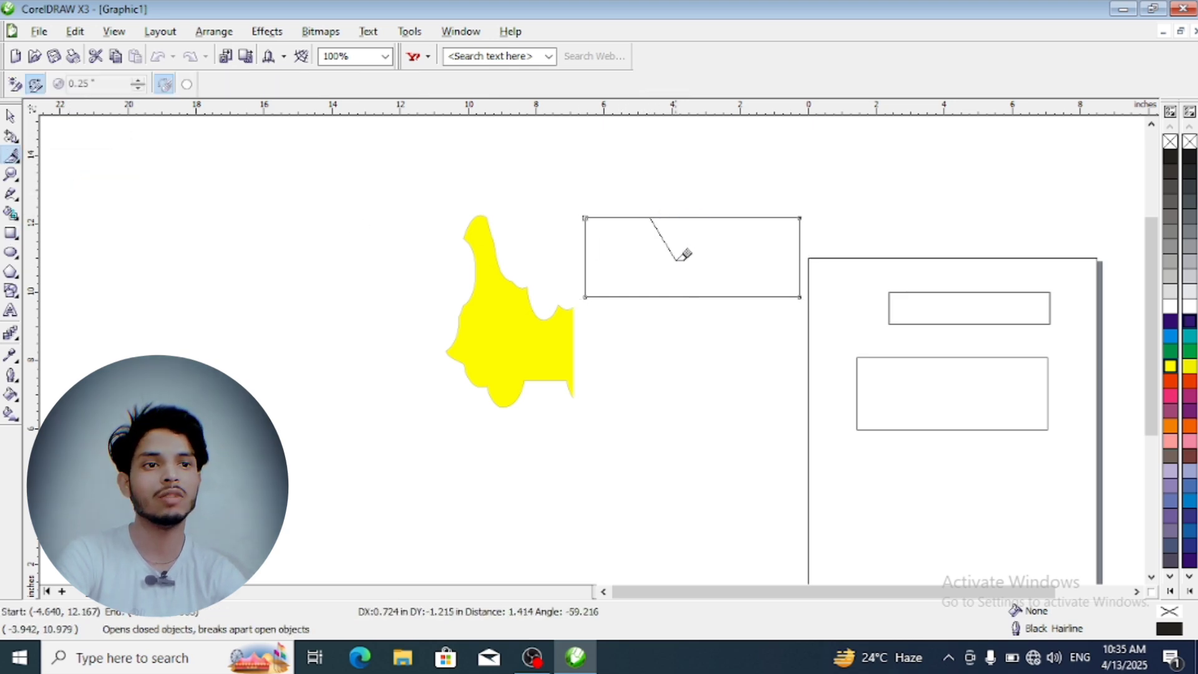
left_click(692, 297)
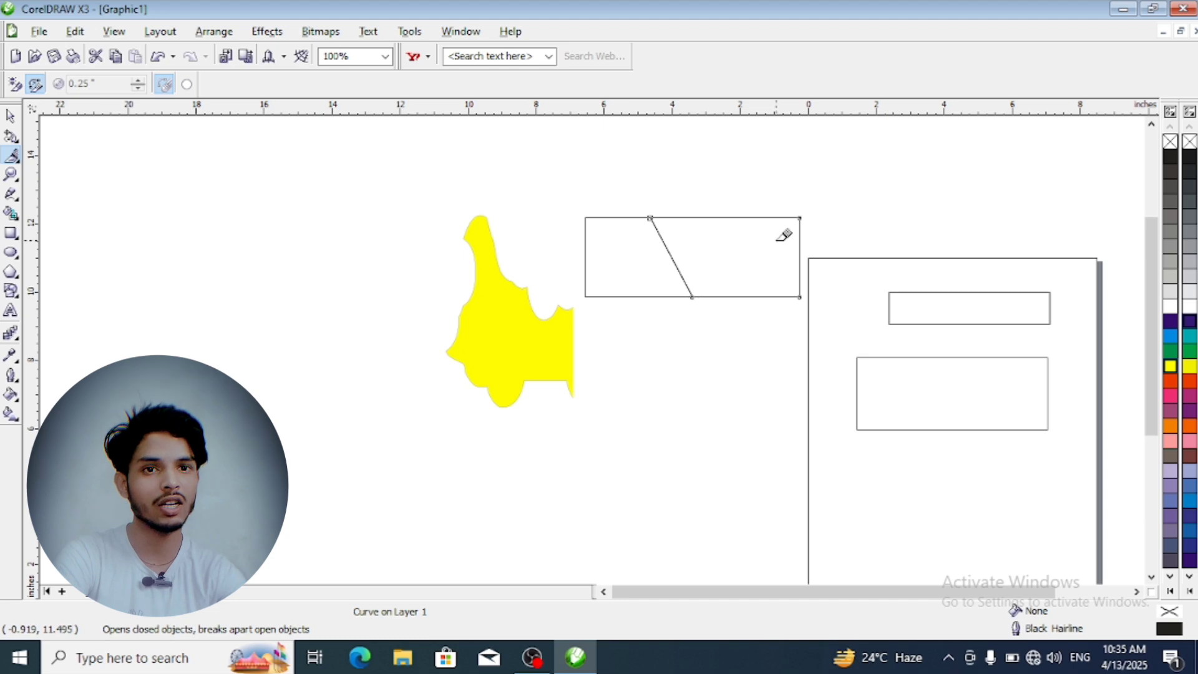
left_click(11, 117)
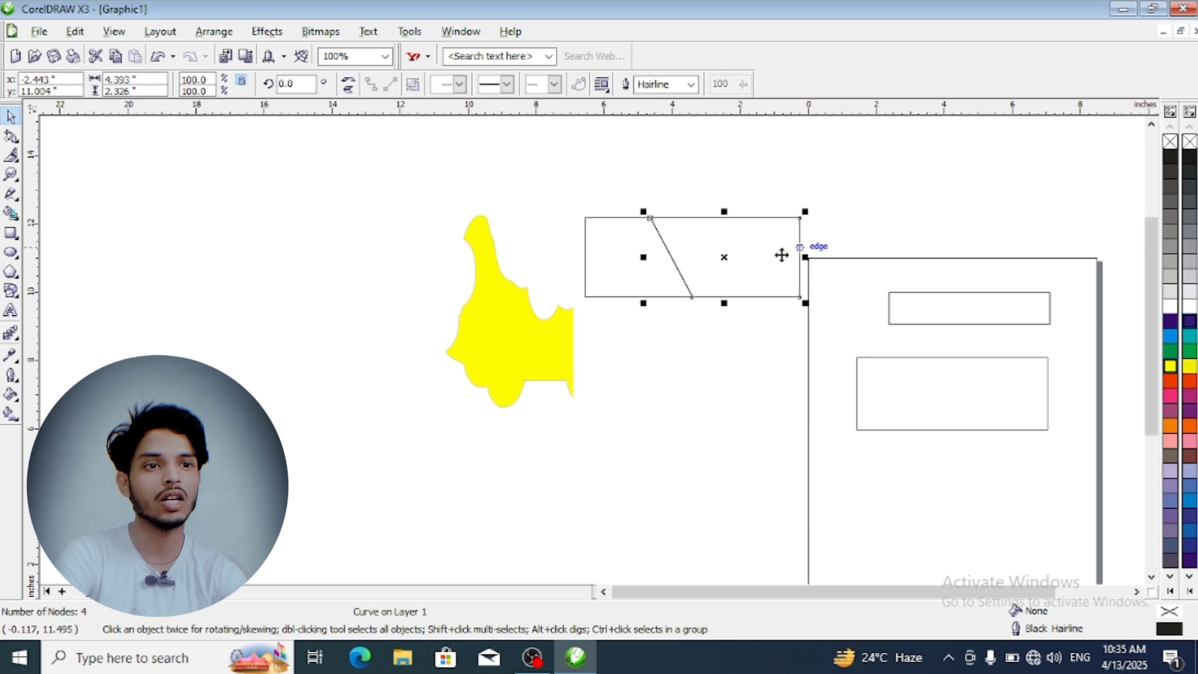
mouse_move(757, 258)
left_mouse_down()
mouse_move(827, 222)
mouse_move(765, 254)
mouse_move(758, 246)
left_mouse_up()
- Fill the left piece with dark blue and the right piece with cyan, moving the cyan piece level with the blue one
left_click(664, 263)
left_click(678, 273)
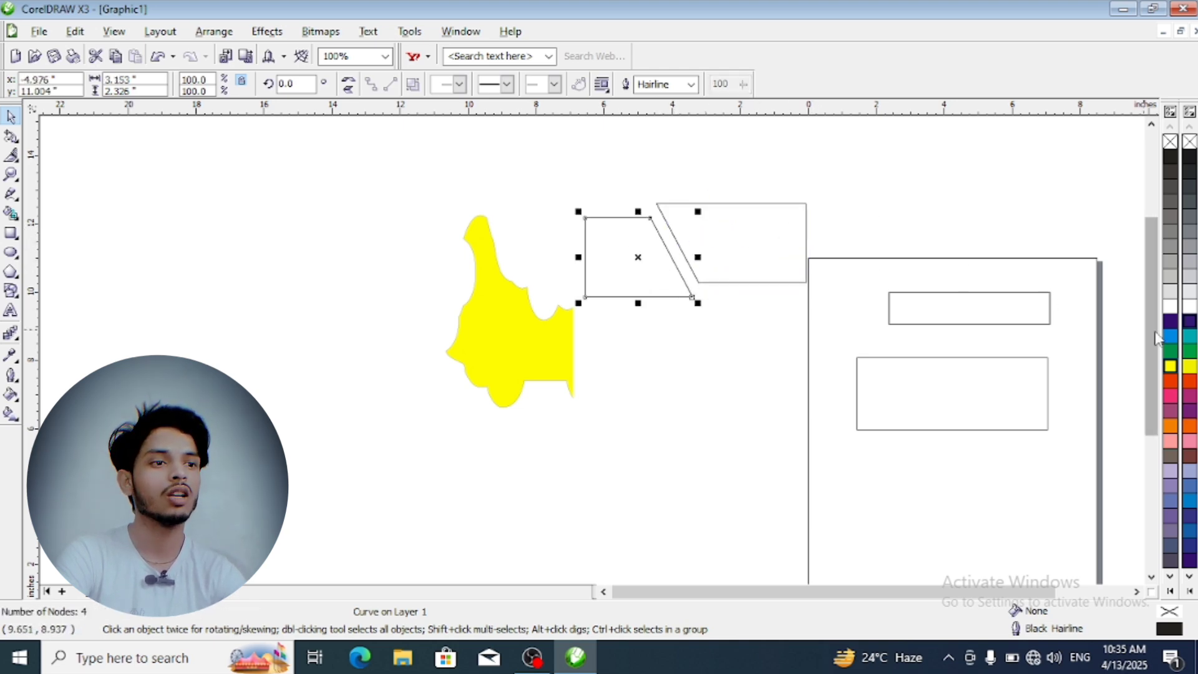
left_click(1176, 322)
left_click(749, 259)
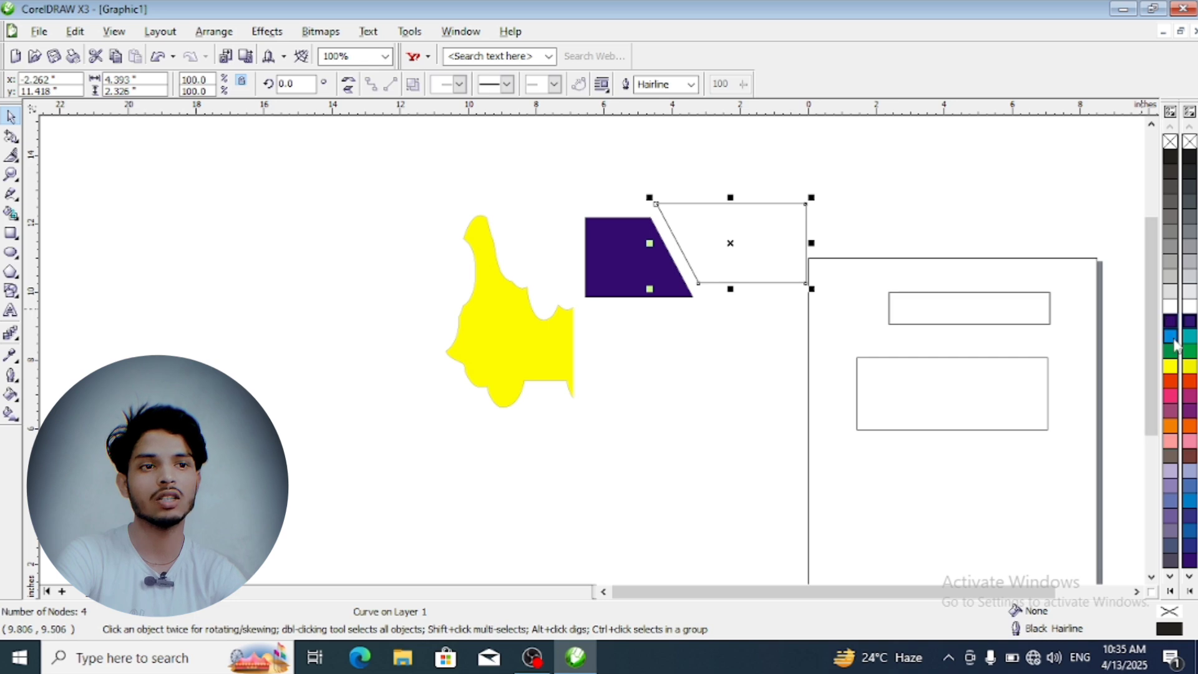
left_click(1171, 336)
left_click_drag(708, 273, 705, 287)
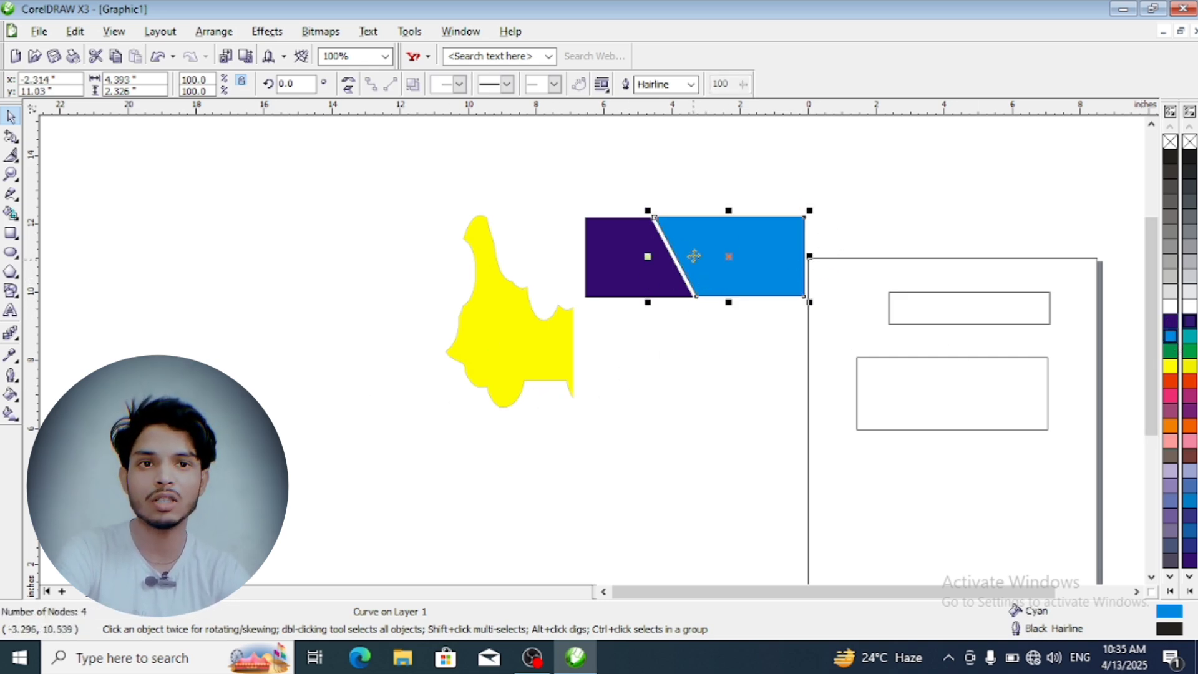
- Draw an ellipse of about 5.3 × 5.0 inches left of the yellow shape and split it diagonally into two separated halves with the Knife tool
left_click(12, 254)
left_click_drag(160, 210, 341, 382)
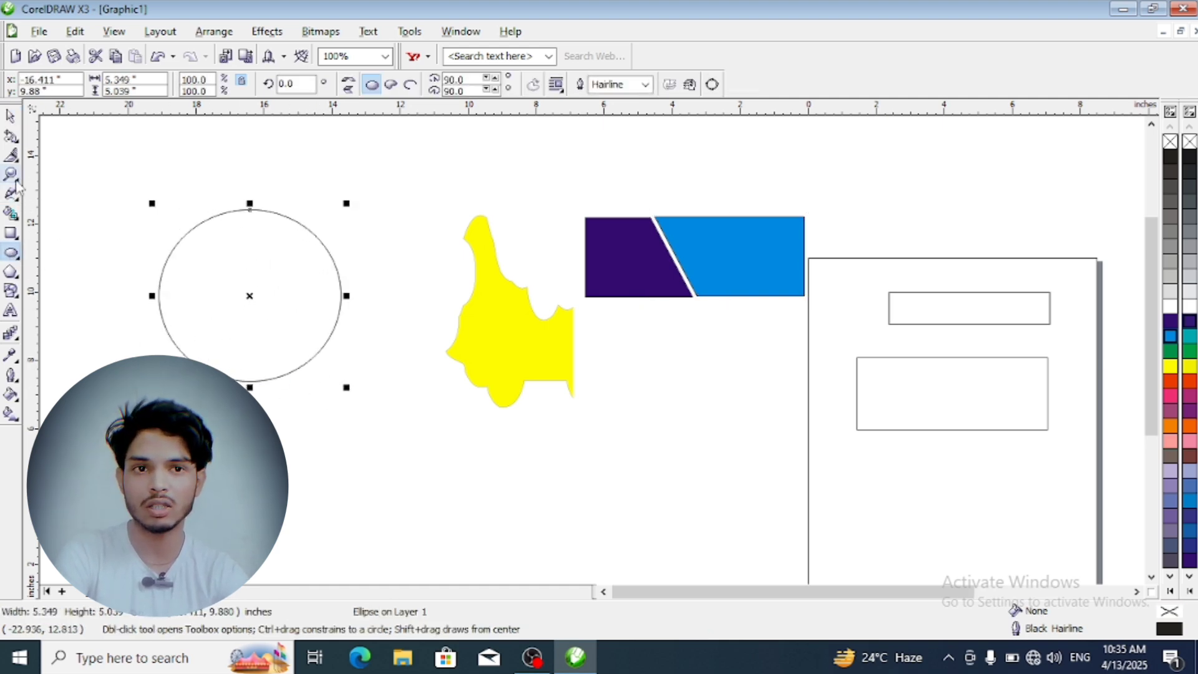
left_click(14, 157)
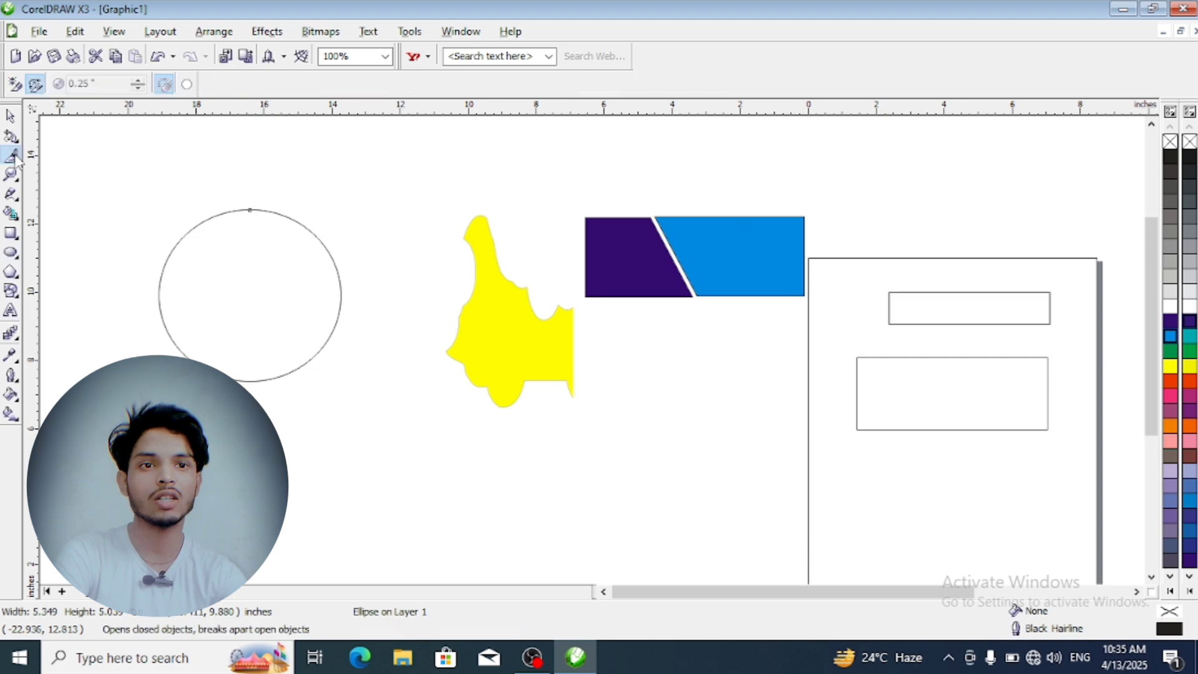
mouse_move(209, 215)
left_mouse_down()
mouse_move(300, 355)
mouse_move(293, 371)
left_mouse_up()
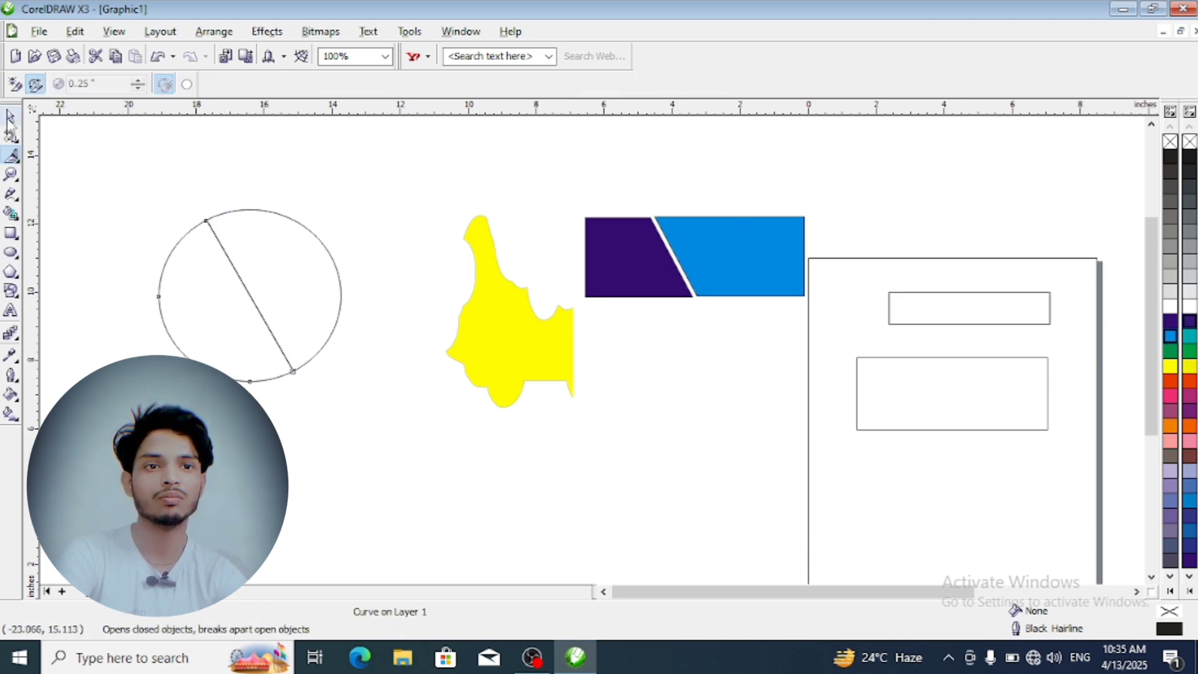
left_click(10, 116)
left_click_drag(324, 278, 379, 246)
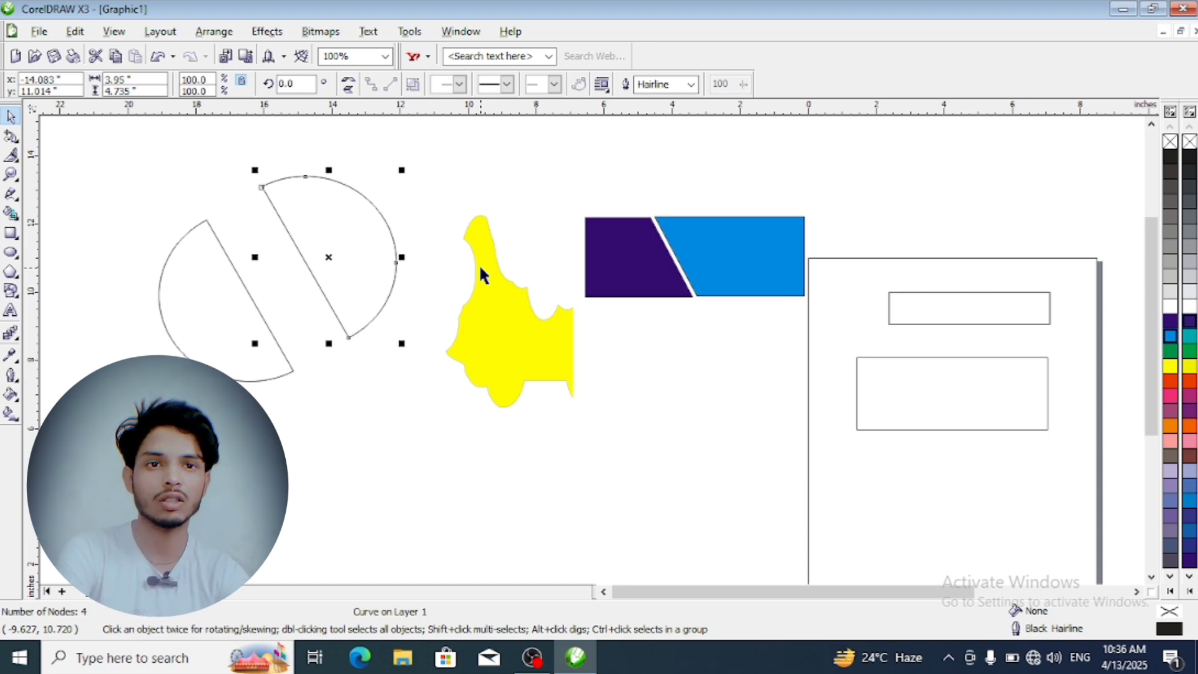
- Fill the upper-right half of the cut ellipse with dark blue
left_click(18, 160)
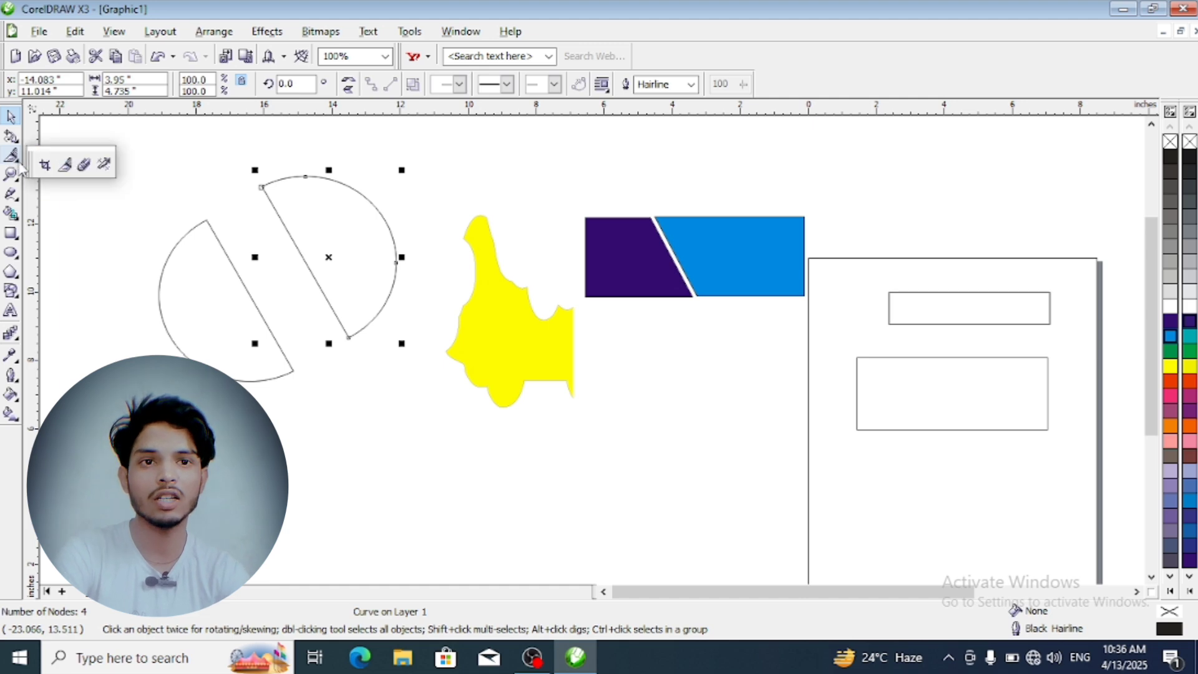
left_click(84, 165)
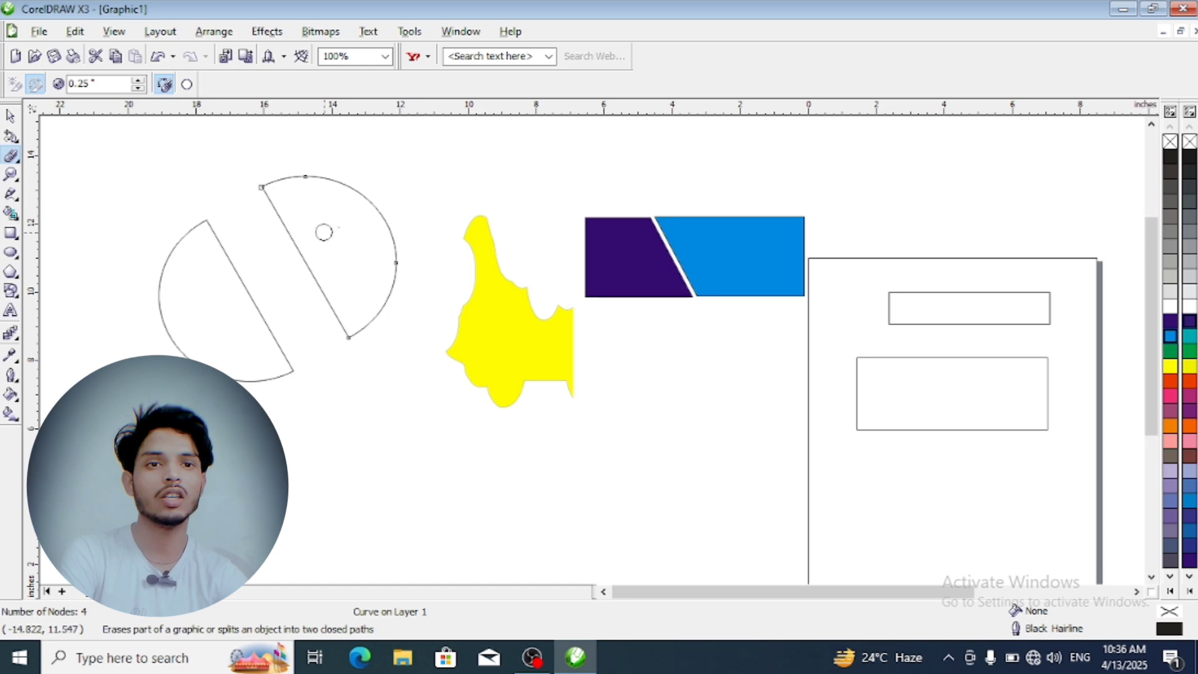
left_click(11, 116)
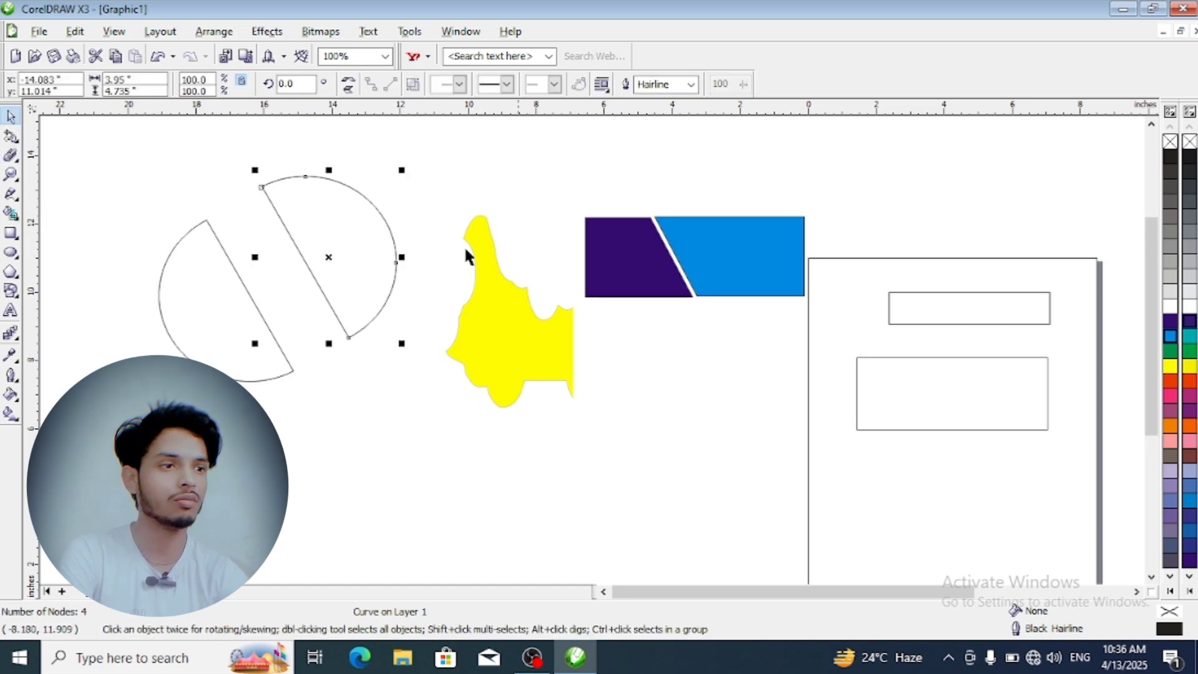
left_click(1171, 321)
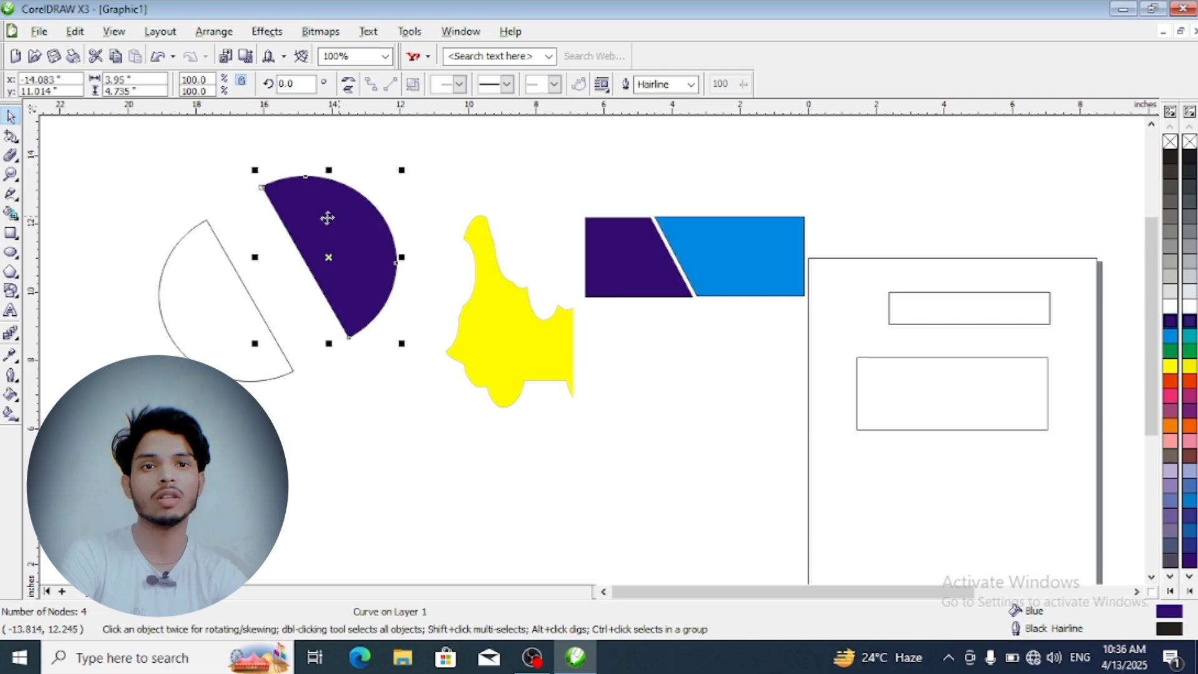
- Erase the upper part of the blue half-ellipse and a diagonal strip through the remainder with a 0.25-inch Eraser
left_click(10, 156)
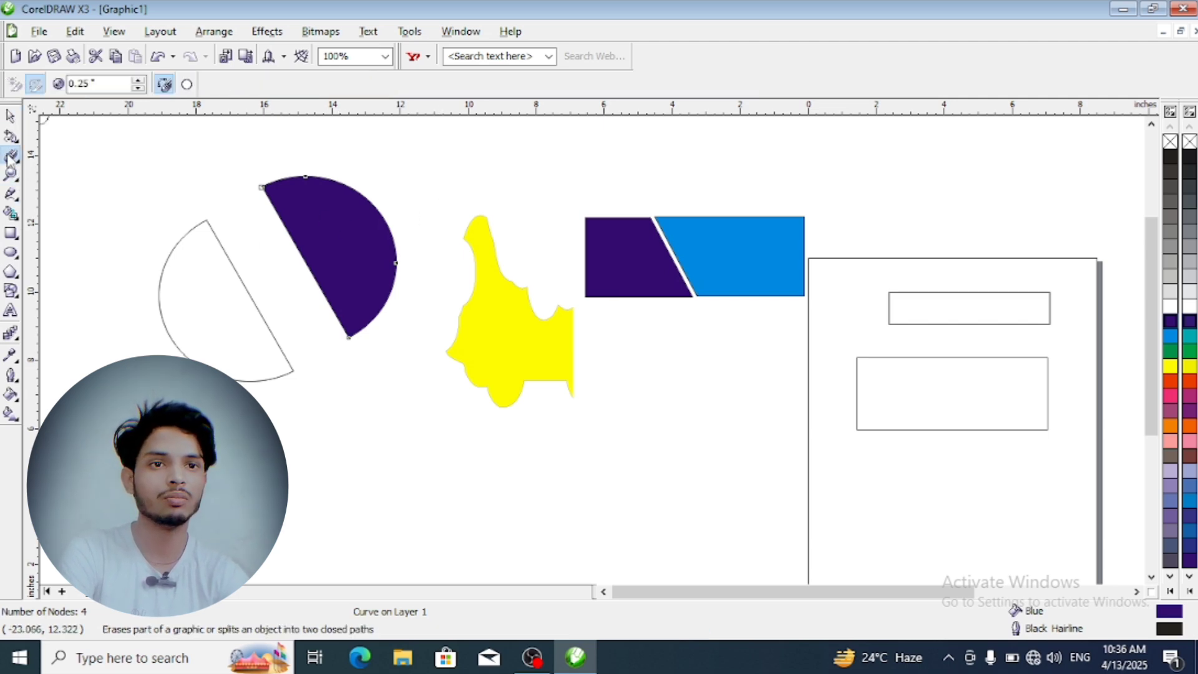
mouse_move(243, 166)
left_mouse_down()
mouse_move(283, 179)
mouse_move(251, 217)
mouse_move(310, 179)
mouse_move(311, 192)
mouse_move(342, 183)
mouse_move(357, 202)
mouse_move(366, 195)
mouse_move(314, 206)
mouse_move(300, 228)
mouse_move(341, 203)
mouse_move(320, 219)
left_mouse_up()
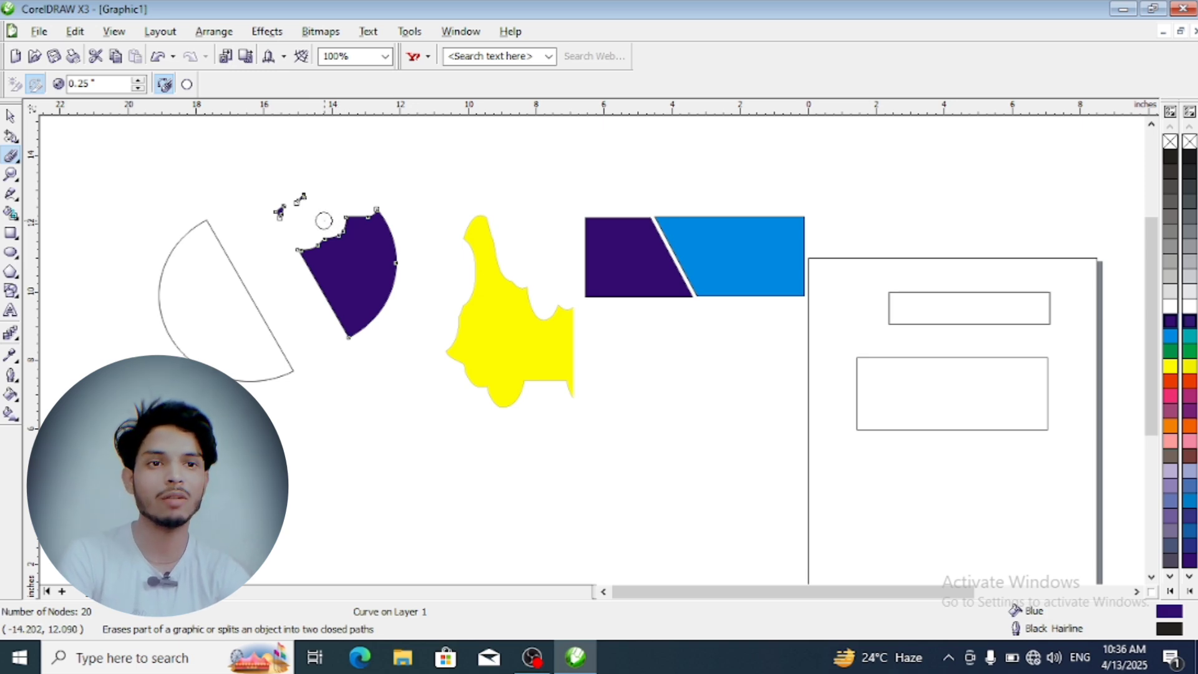
left_click_drag(319, 219, 386, 328)
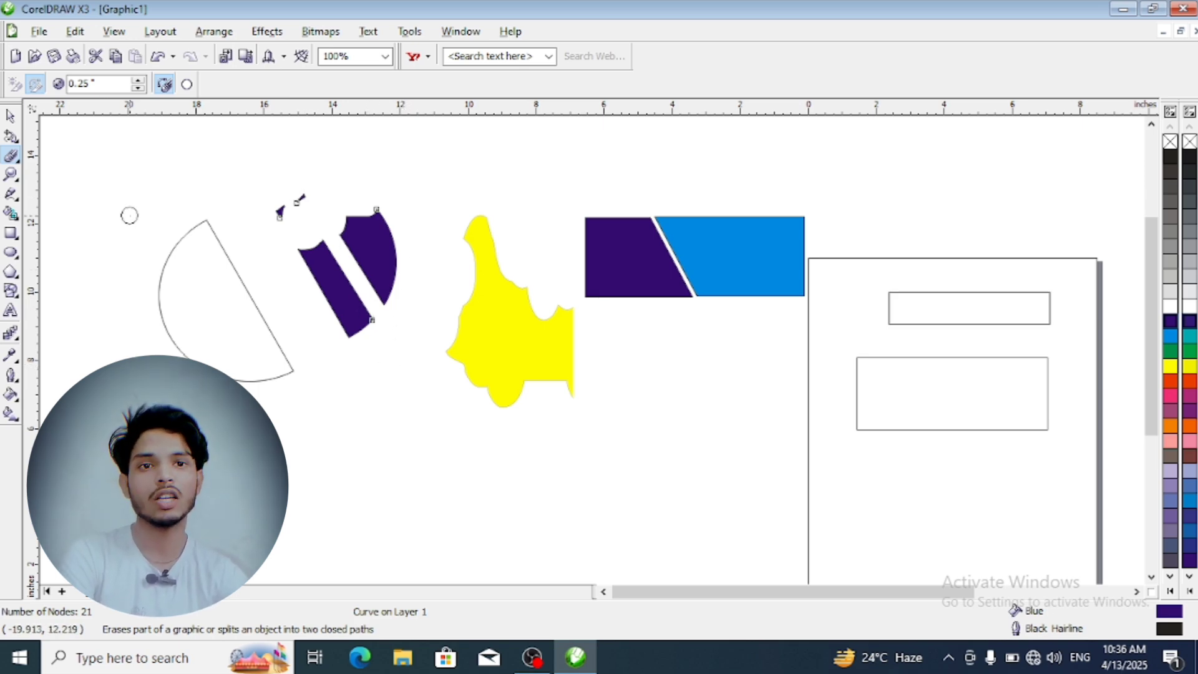
- Draw a wide rectangle right of the page and an upright one of about 3.0 × 6.9 inches overlapping its lower edge
left_click(17, 160)
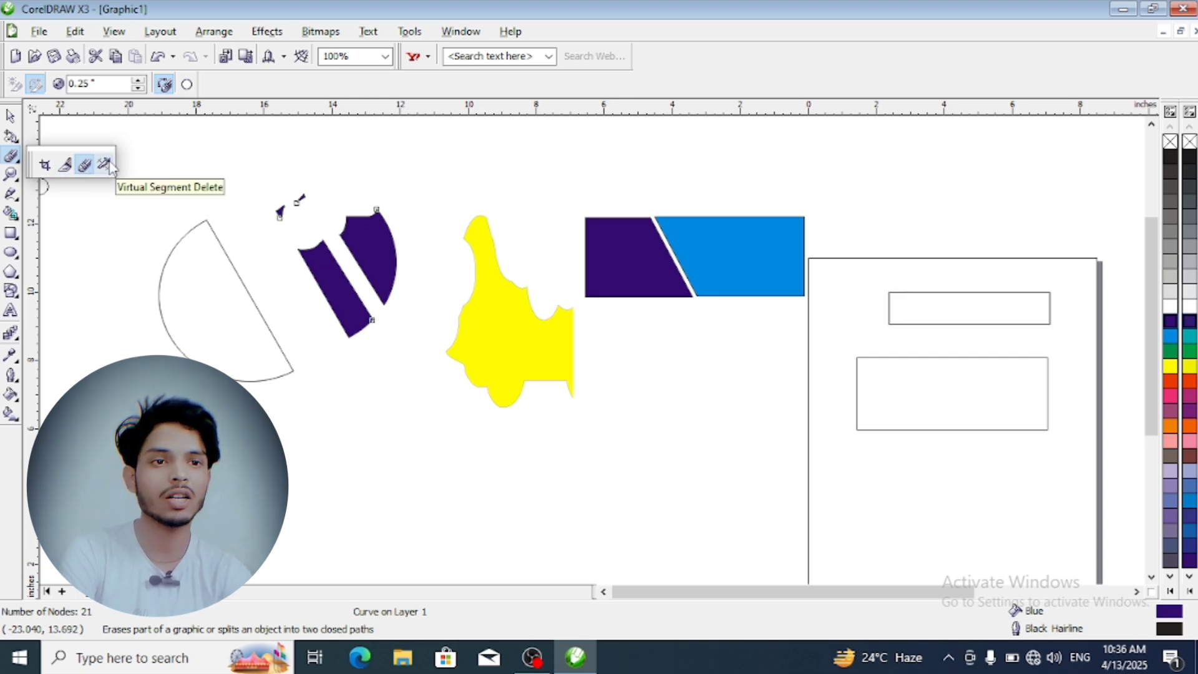
scroll(451, 370, "down", 4)
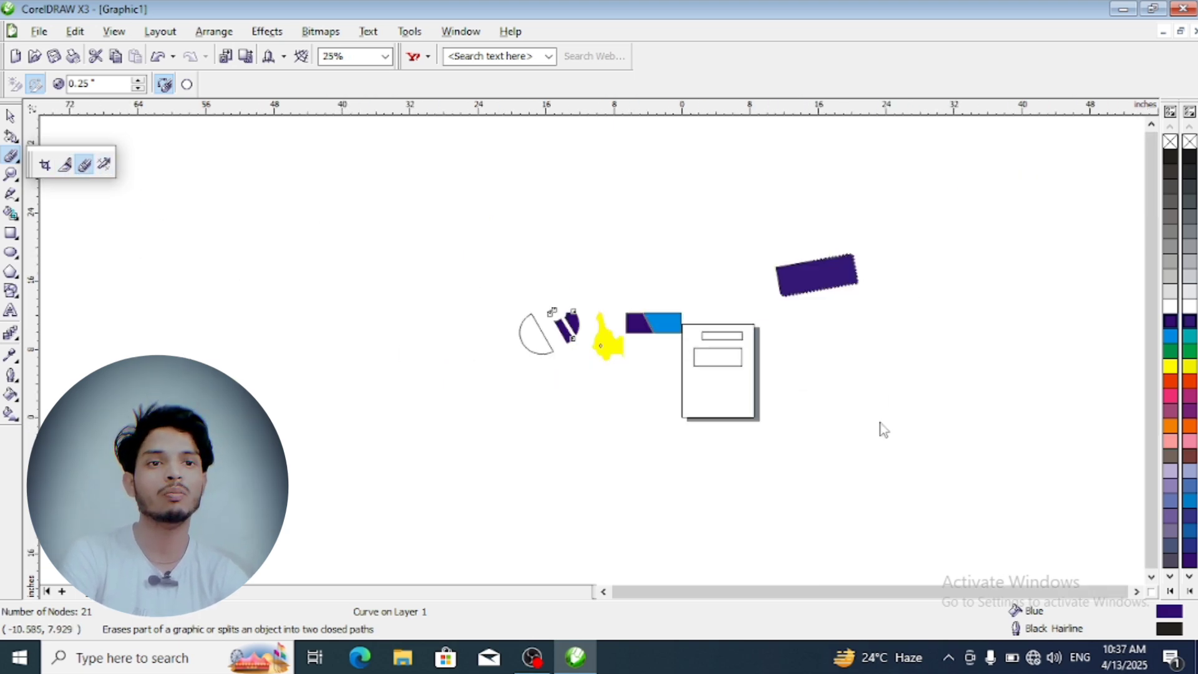
scroll(880, 429, "up", 4)
scroll(593, 351, "down", 2)
scroll(593, 351, "up", 2)
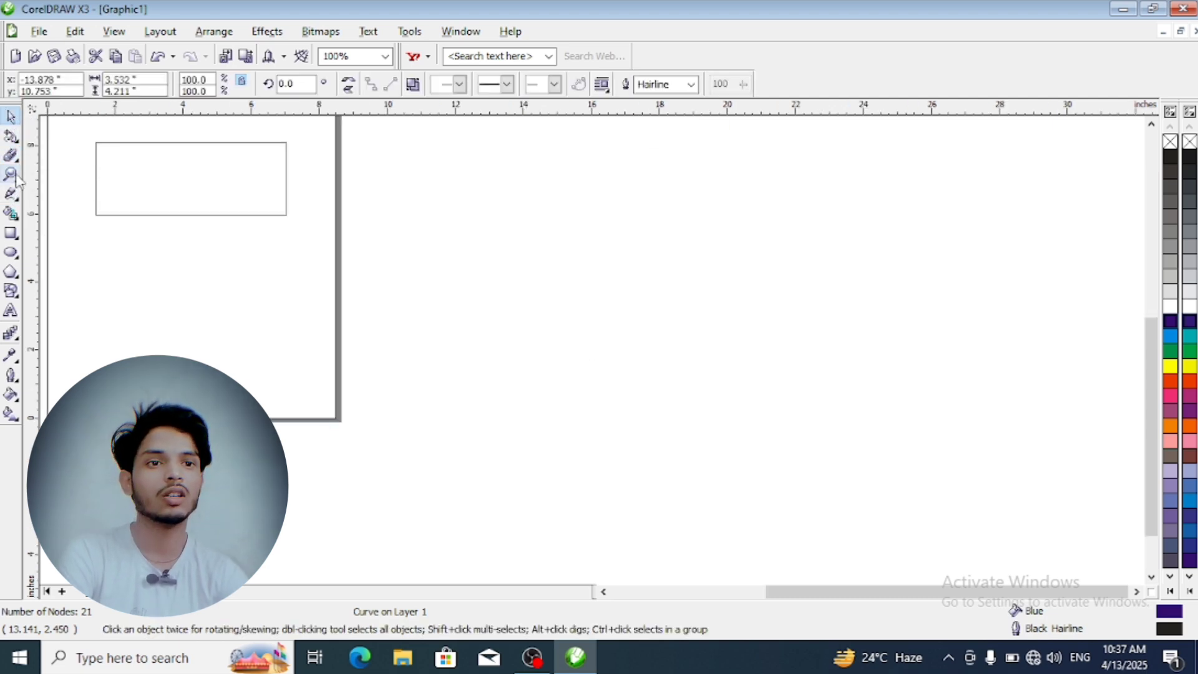
left_click(10, 233)
mouse_move(446, 193)
left_mouse_down()
mouse_move(650, 345)
mouse_move(667, 329)
left_mouse_up()
left_click_drag(500, 229, 601, 464)
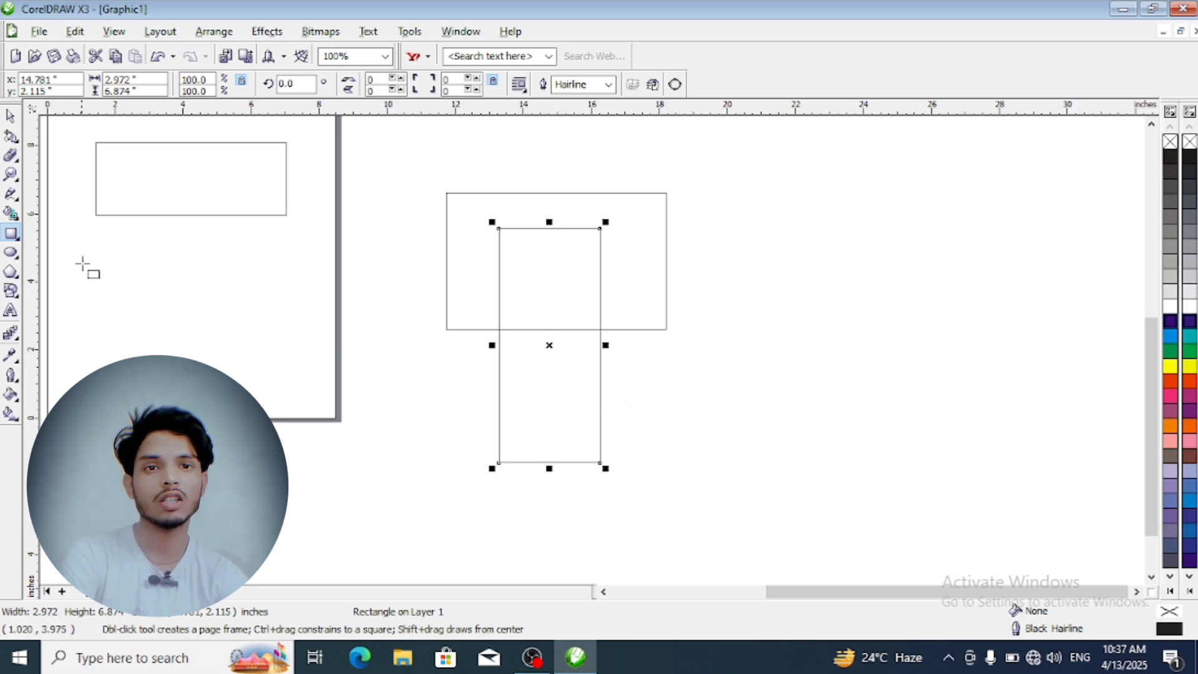
- Remove the overlapping inner segments of the two rectangles and their remaining outlines with the Virtual Segment Delete tool
left_click(19, 162)
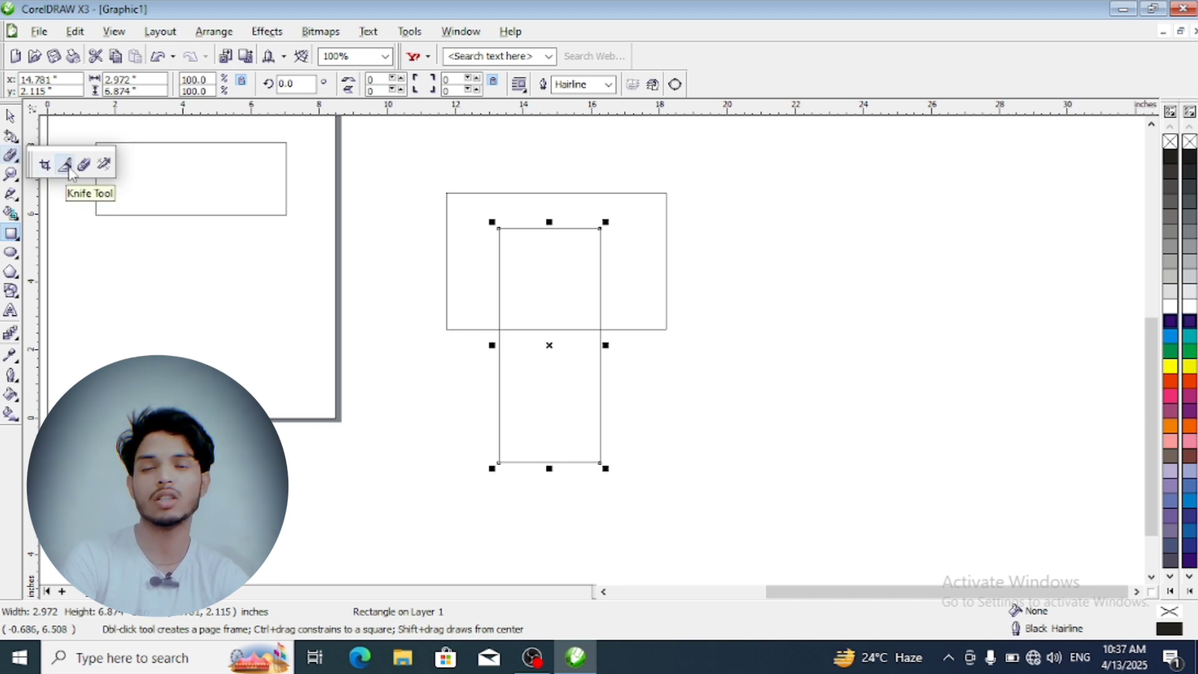
left_click(104, 164)
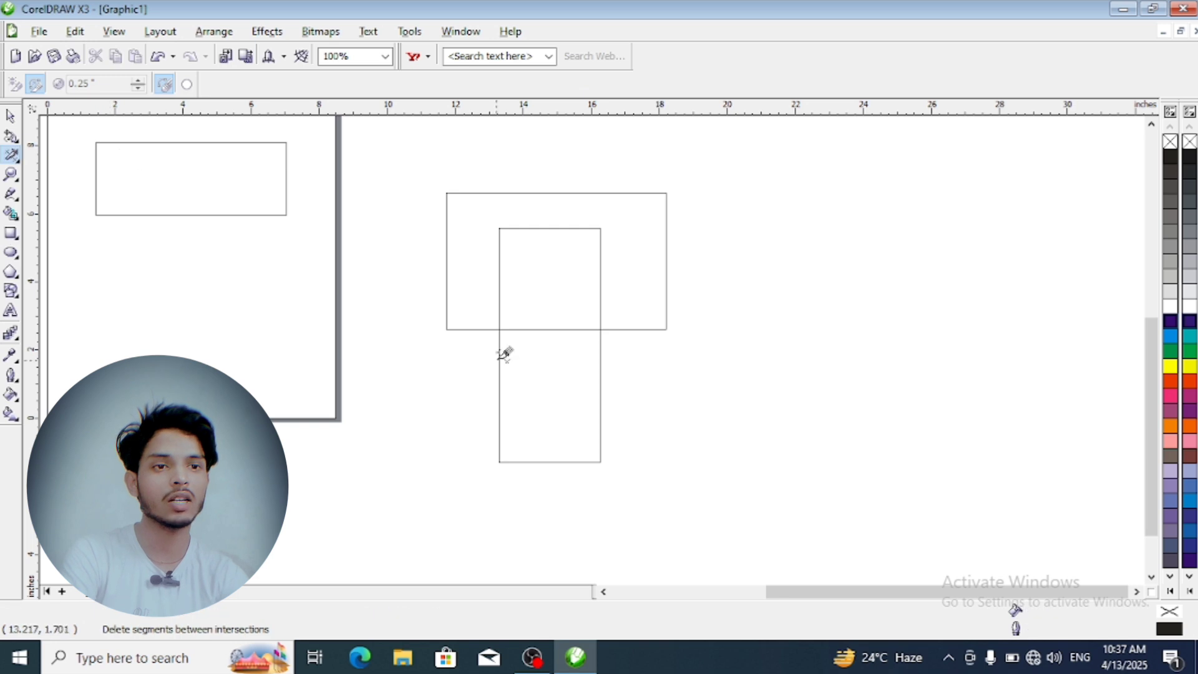
left_click(530, 329)
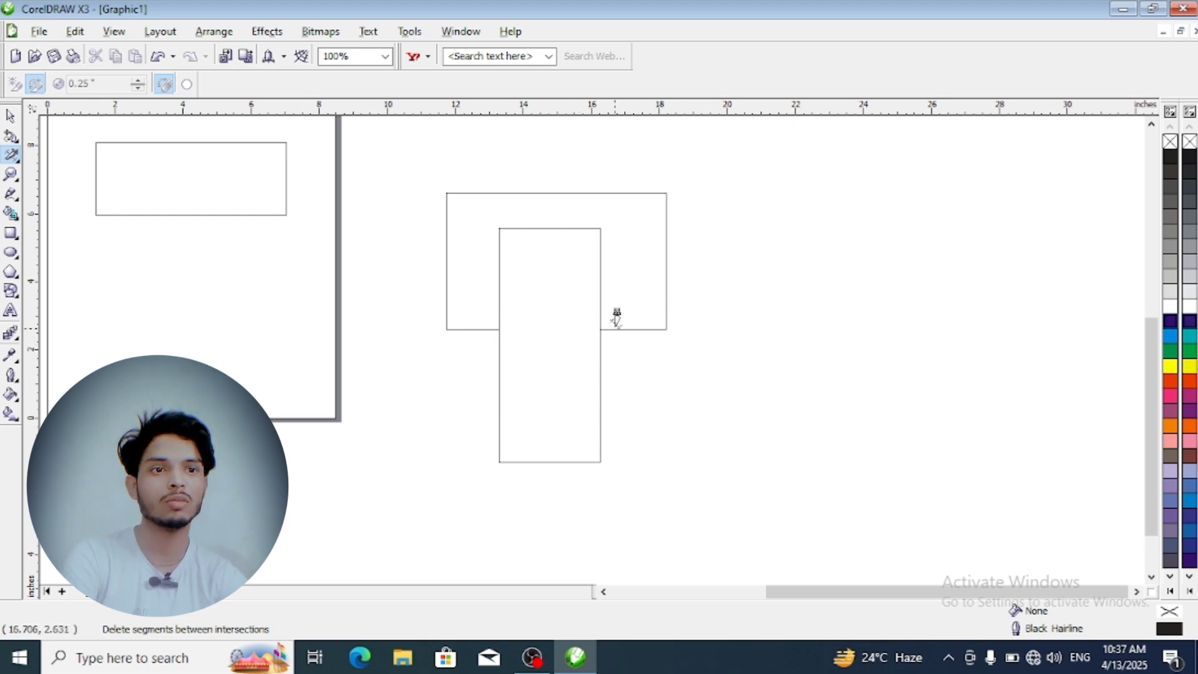
left_click(499, 246)
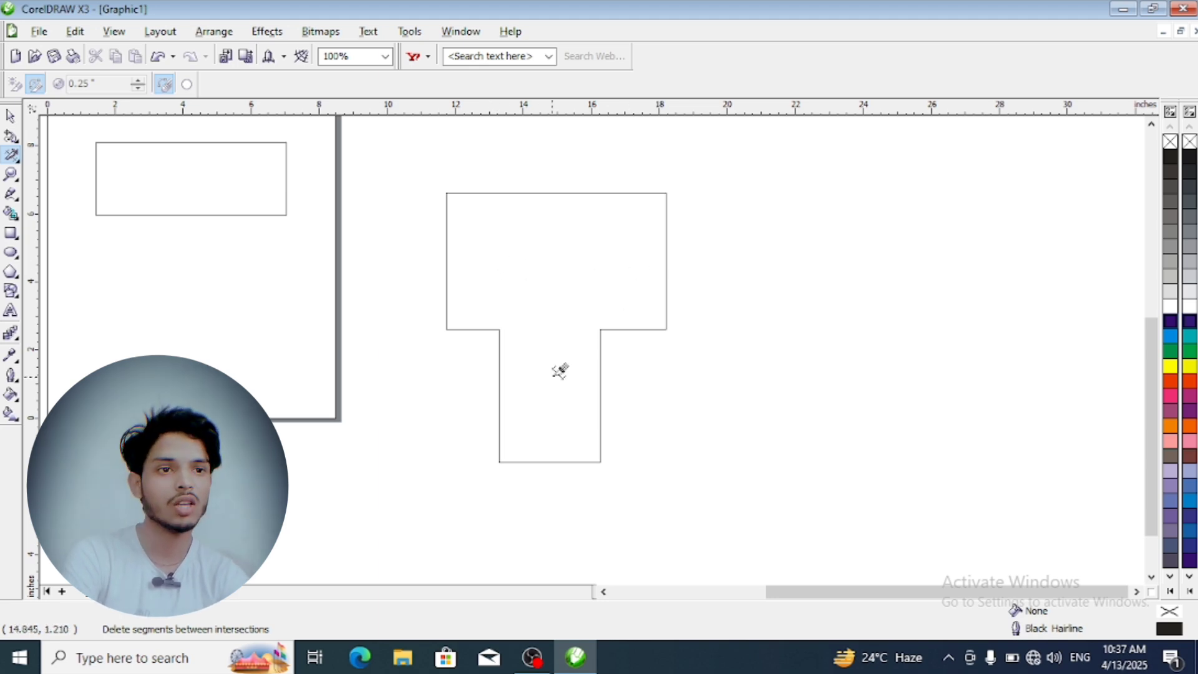
left_click(668, 257)
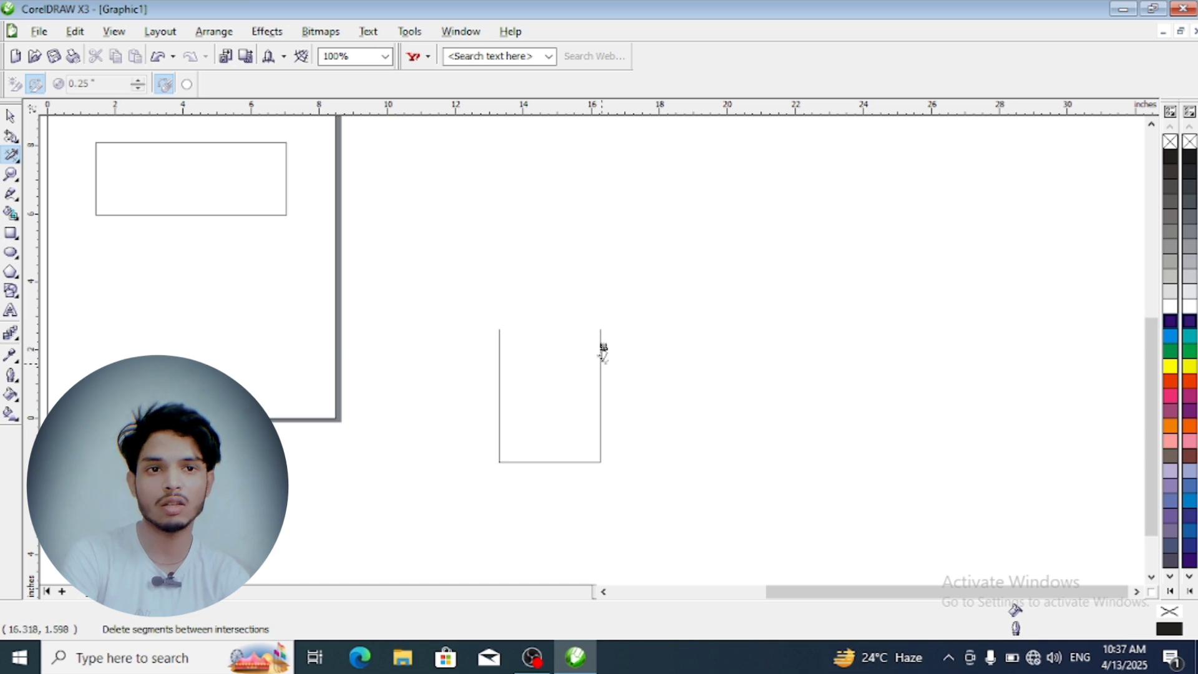
left_click(602, 352)
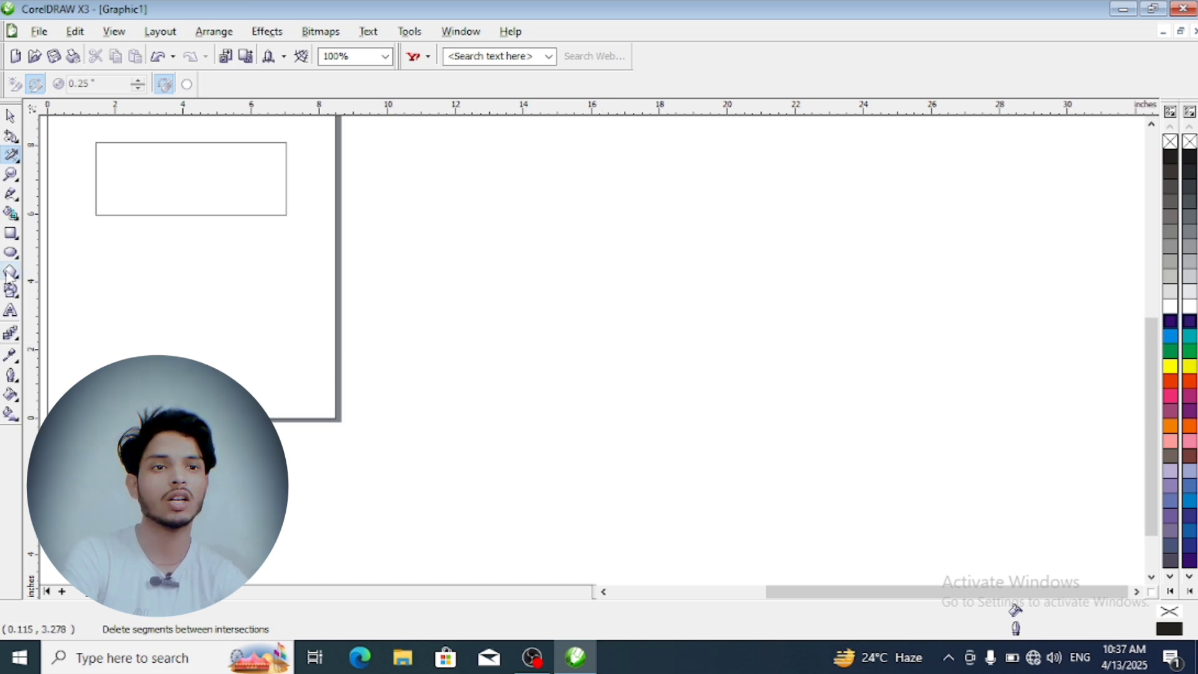
- Draw an upright rectangle beside the page and a wide one of about 9.8 × 2.2 inches crossing its middle
left_click(10, 234)
left_click_drag(449, 214, 590, 458)
mouse_move(376, 283)
left_mouse_down()
mouse_move(608, 348)
mouse_move(708, 359)
left_mouse_up()
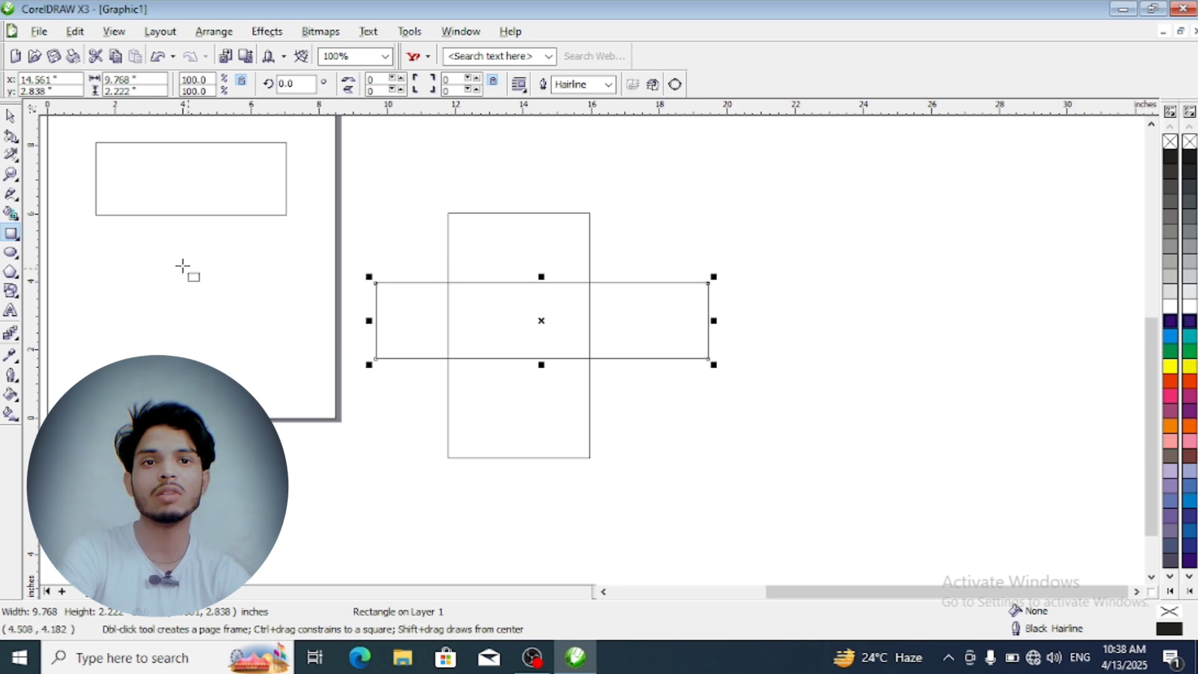
- Delete the inner segments where the two rectangles intersect, leaving a cross-shaped outline, using Virtual Segment Delete
left_click(11, 155)
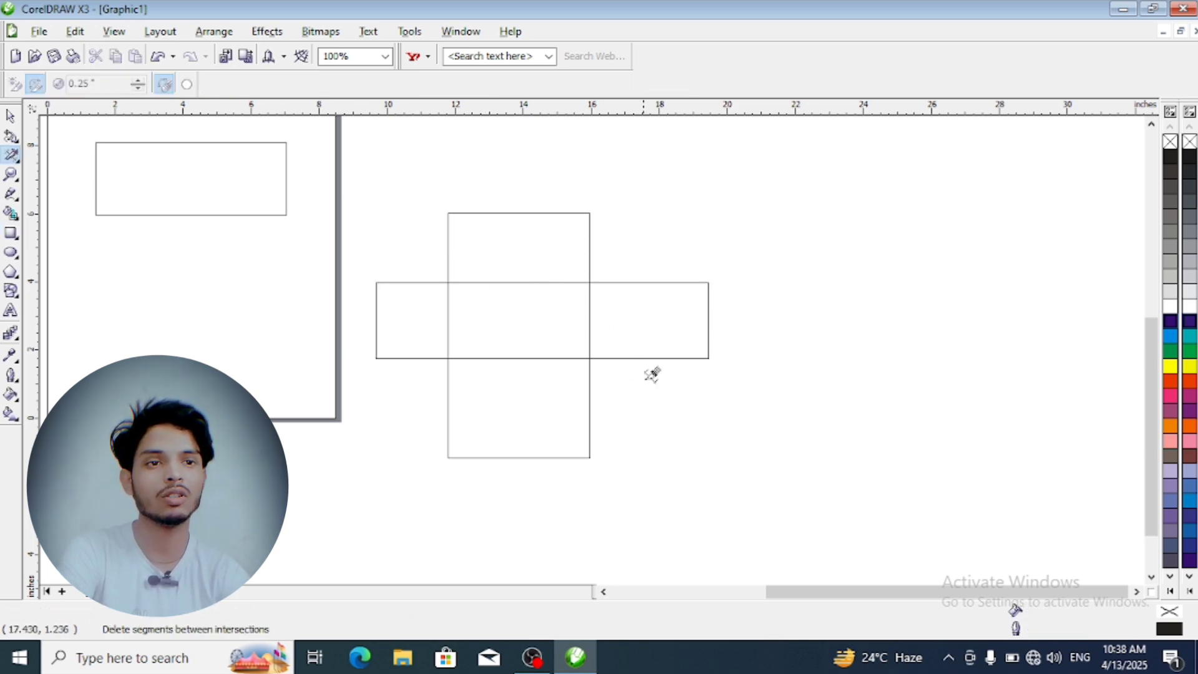
left_click_drag(518, 268, 531, 384)
left_click_drag(407, 294, 454, 302)
left_click_drag(576, 313, 629, 310)
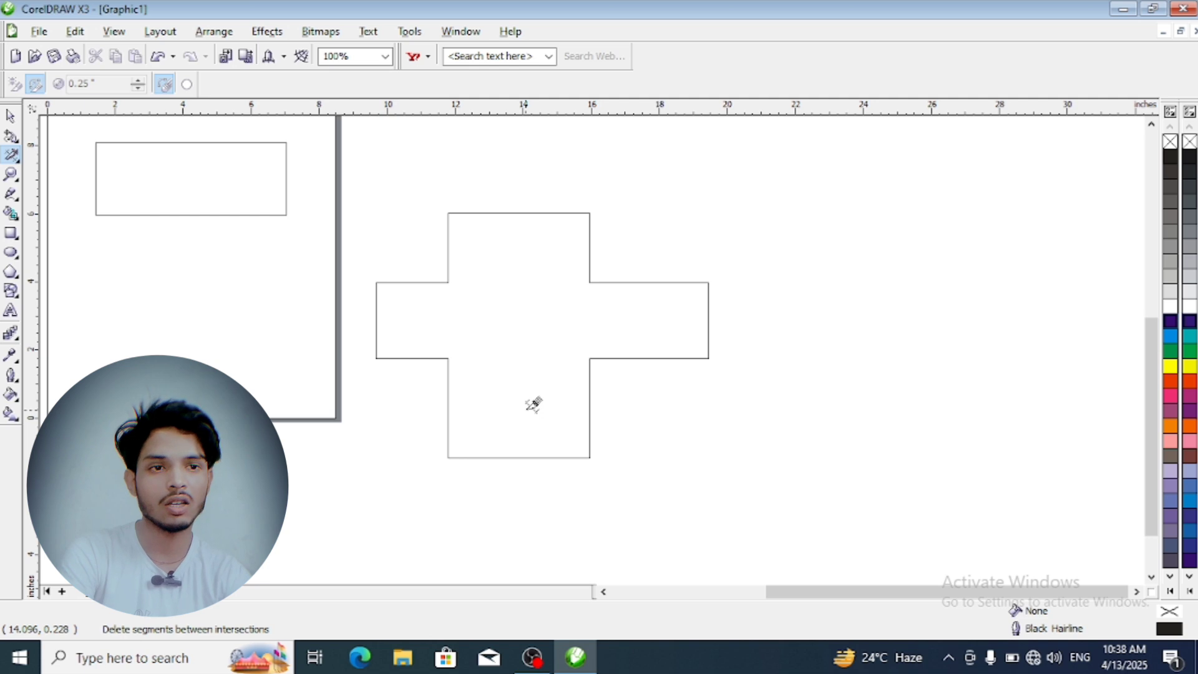
scroll(534, 404, "down", 1)
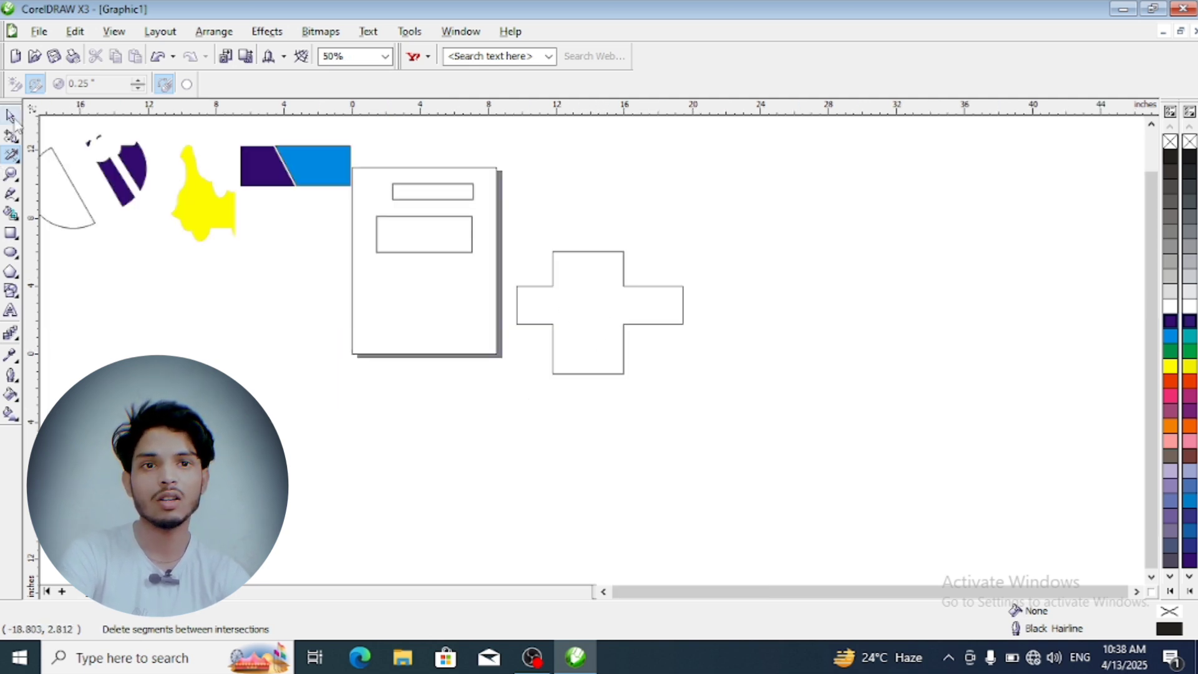
left_click(11, 116)
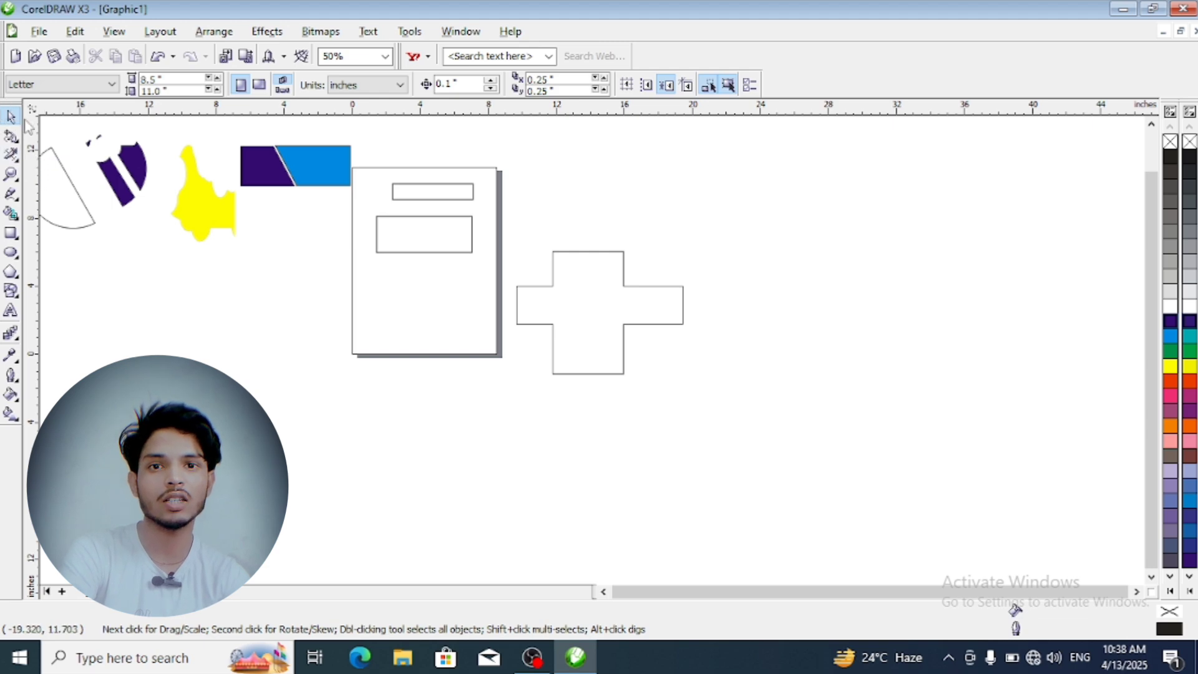
left_click(11, 154)
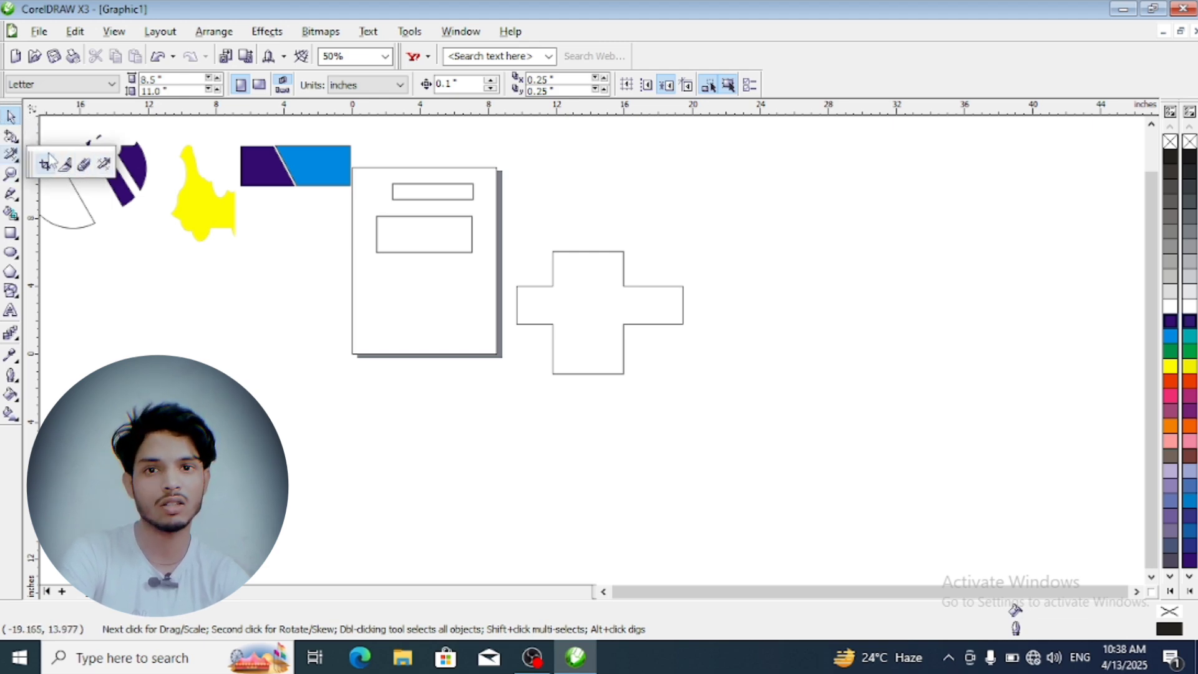